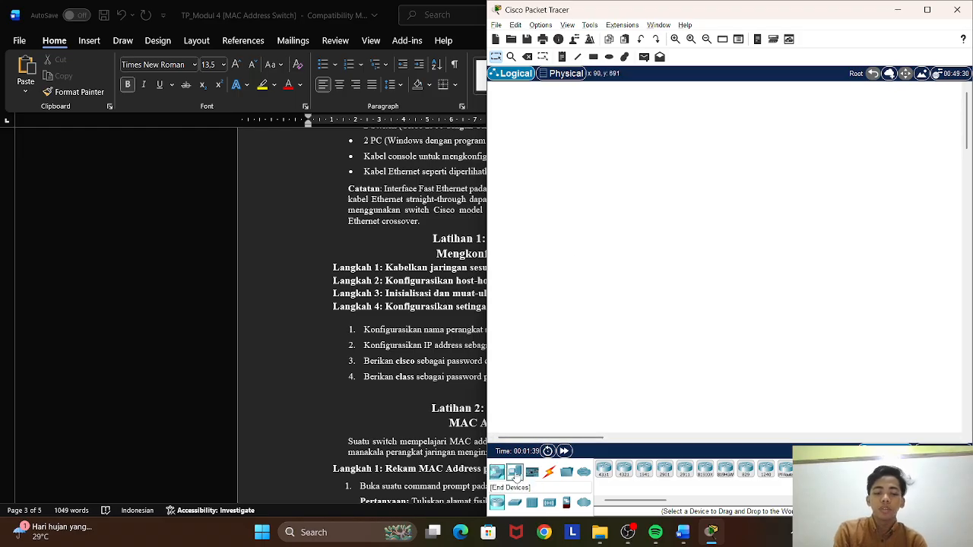
Place two PC end devices in the workspace and space them apart, side by side.
left_click(515, 472)
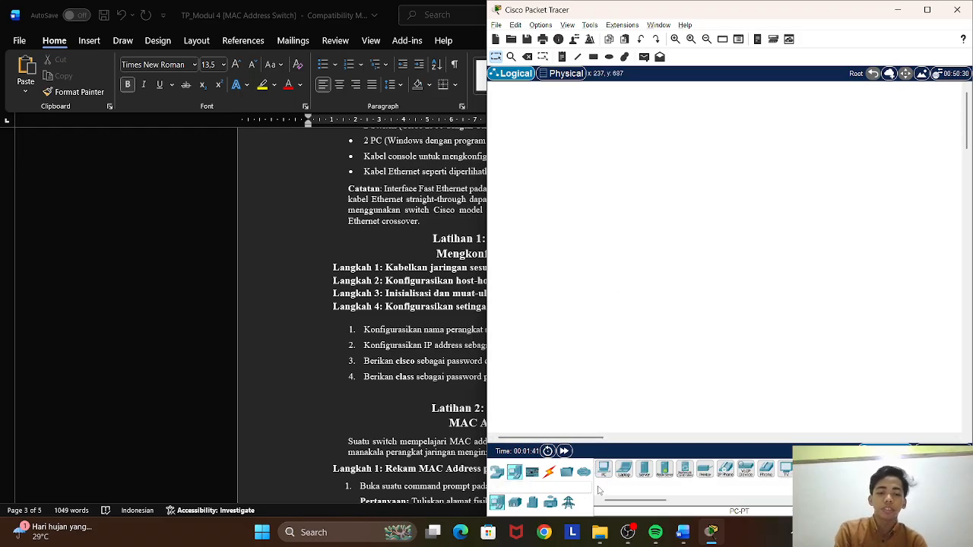
left_click(602, 471)
left_click(617, 252)
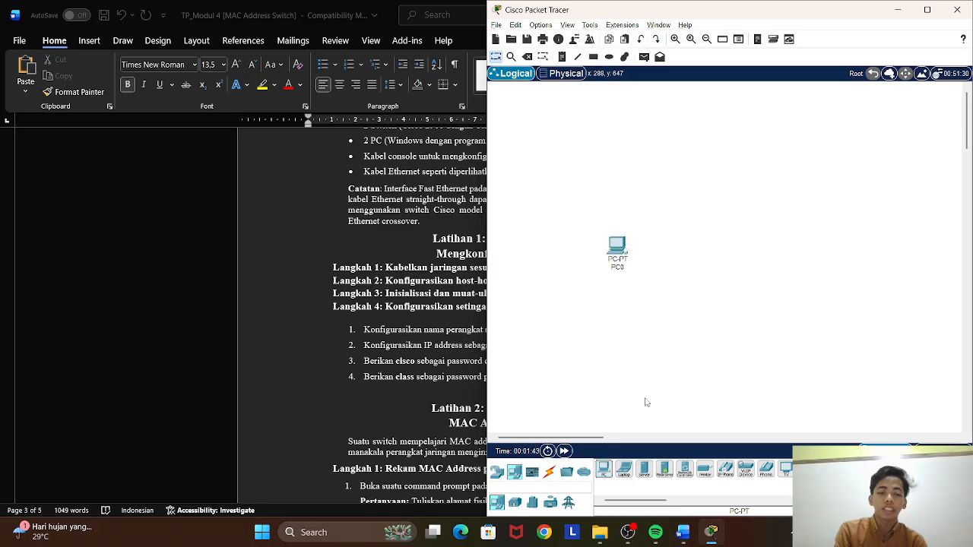
left_click(602, 469)
left_click(738, 266)
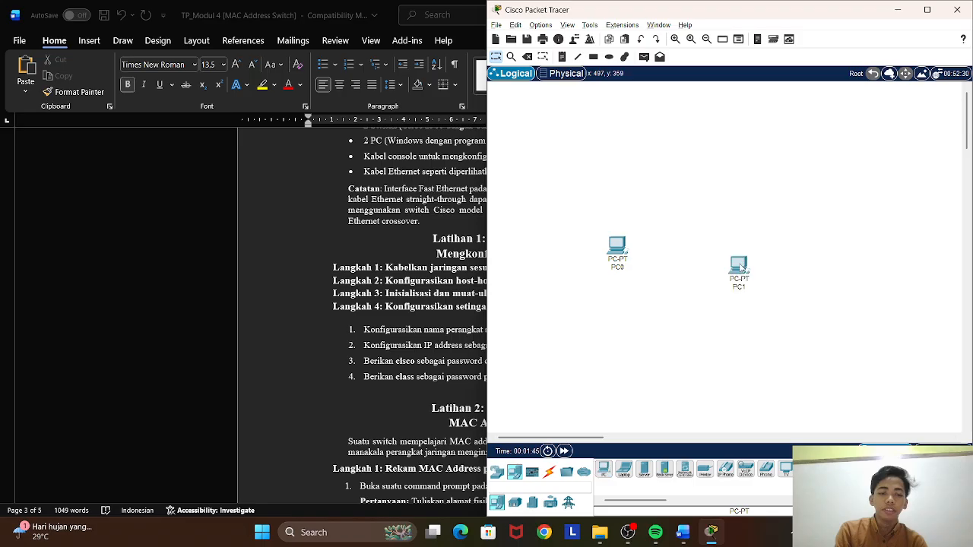
left_click_drag(610, 242, 620, 310)
left_click_drag(748, 263, 801, 326)
Add two 2960 switches, one above each PC, and align PC1 beneath Switch1.
left_click(497, 471)
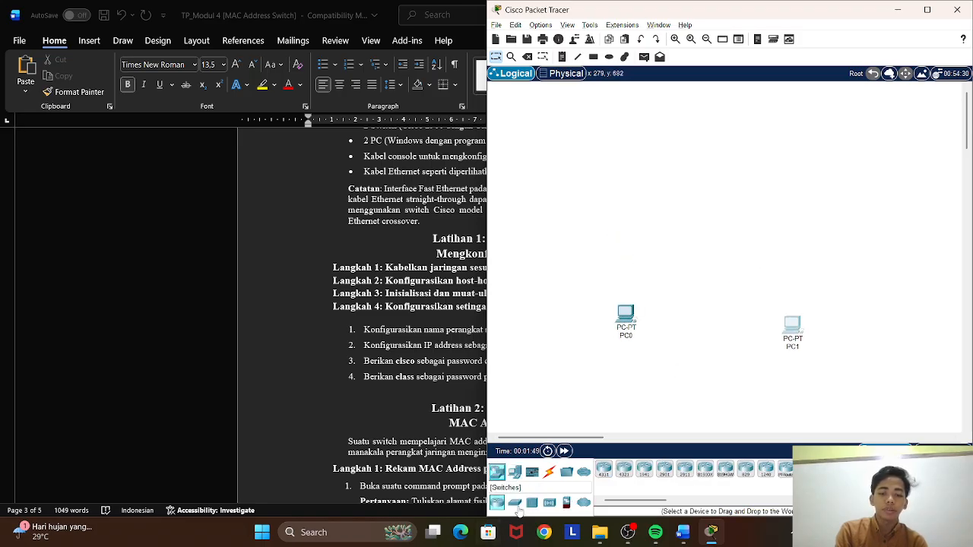
left_click(515, 503)
left_click(605, 468)
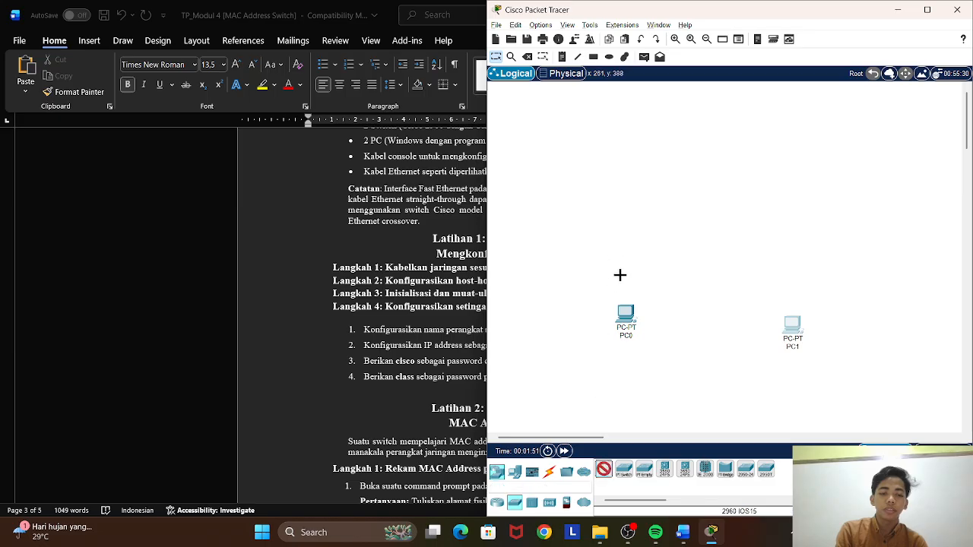
left_click(624, 233)
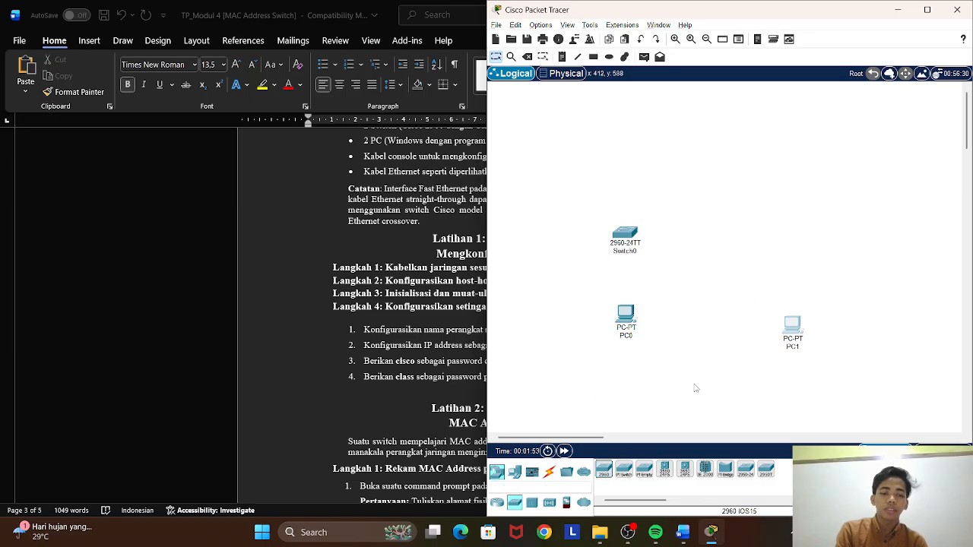
left_click(605, 469)
left_click(773, 226)
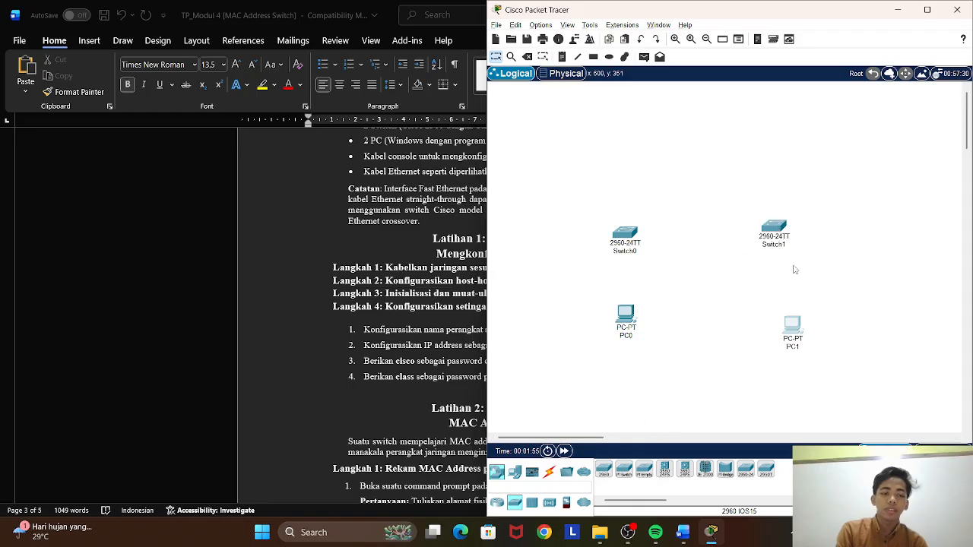
left_click_drag(796, 327, 783, 315)
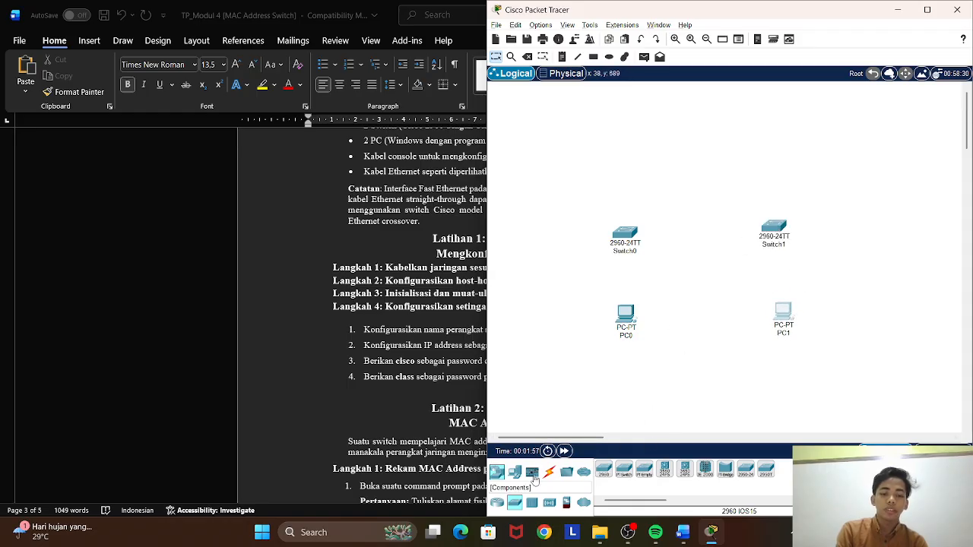
Connect PC0's FastEthernet0 port to Switch0's FastEthernet0/6 port with a copper straight-through cable.
left_click(549, 472)
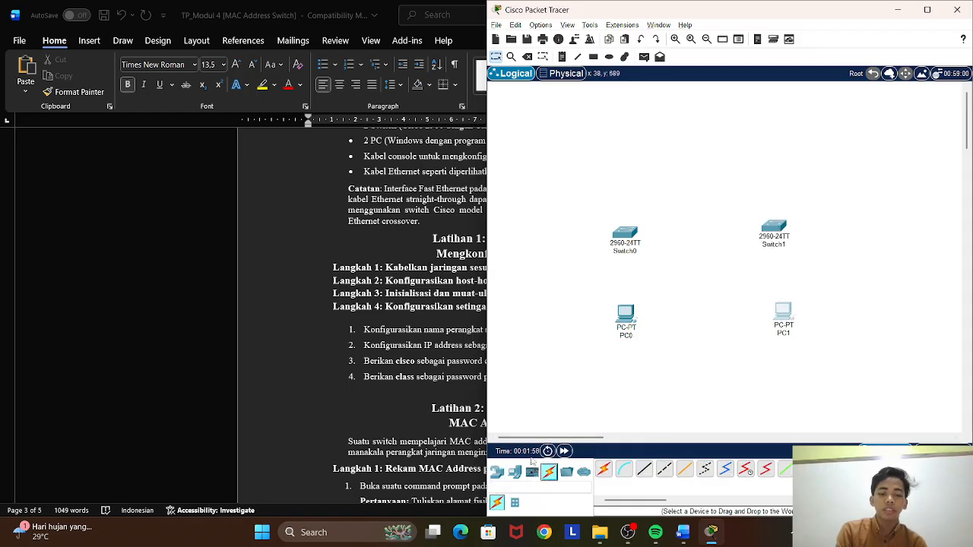
left_click(646, 472)
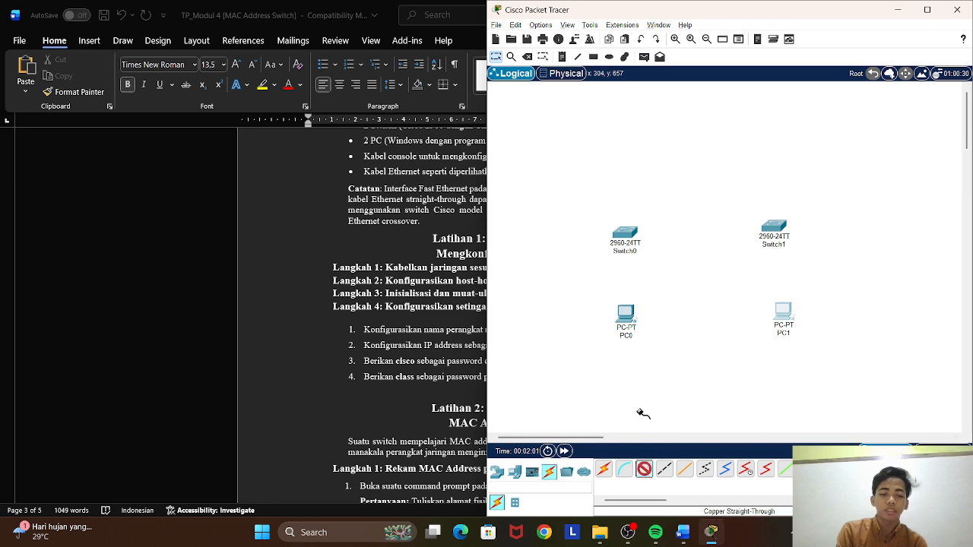
left_click(626, 315)
left_click(655, 354)
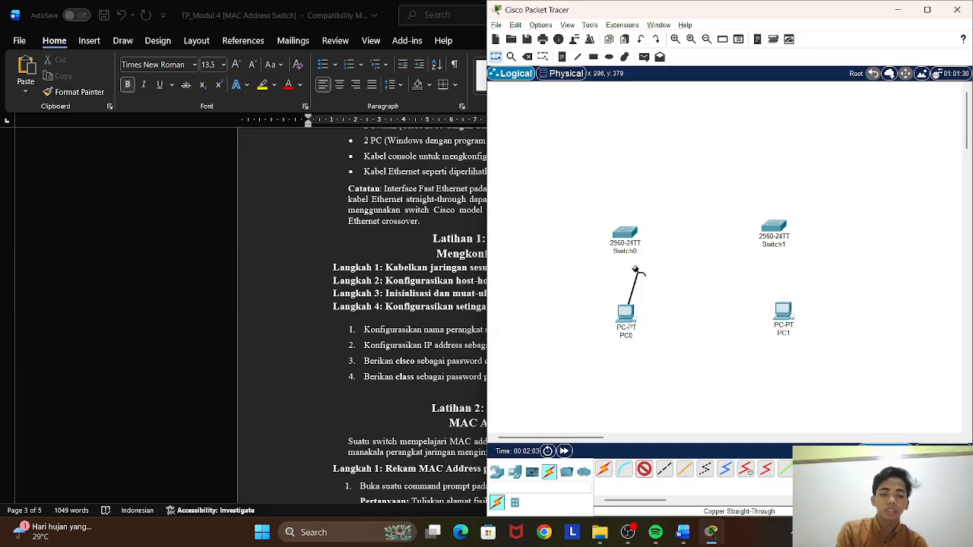
left_click(625, 235)
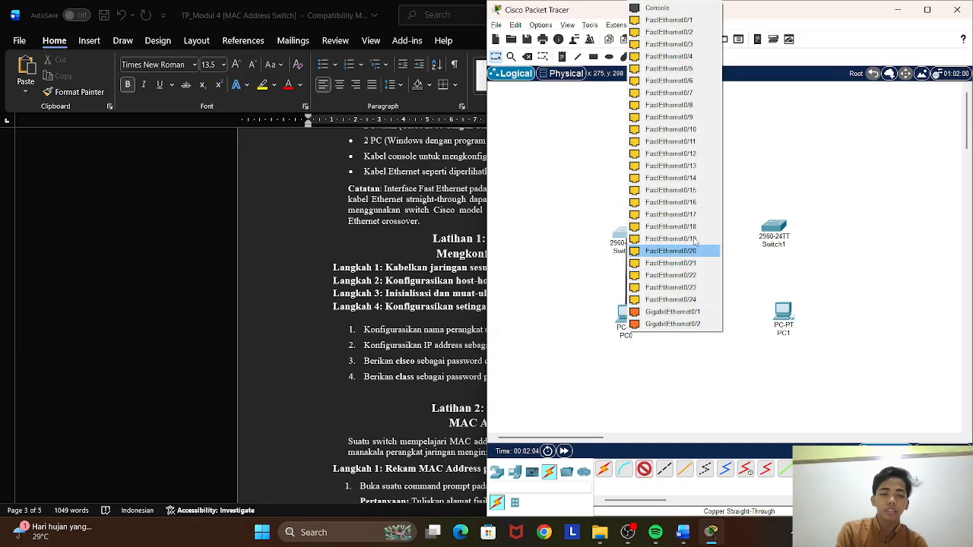
left_click(684, 81)
Link Switch0 FastEthernet0/1 to Switch1 FastEthernet0/1 with a copper straight-through cable.
left_click(644, 469)
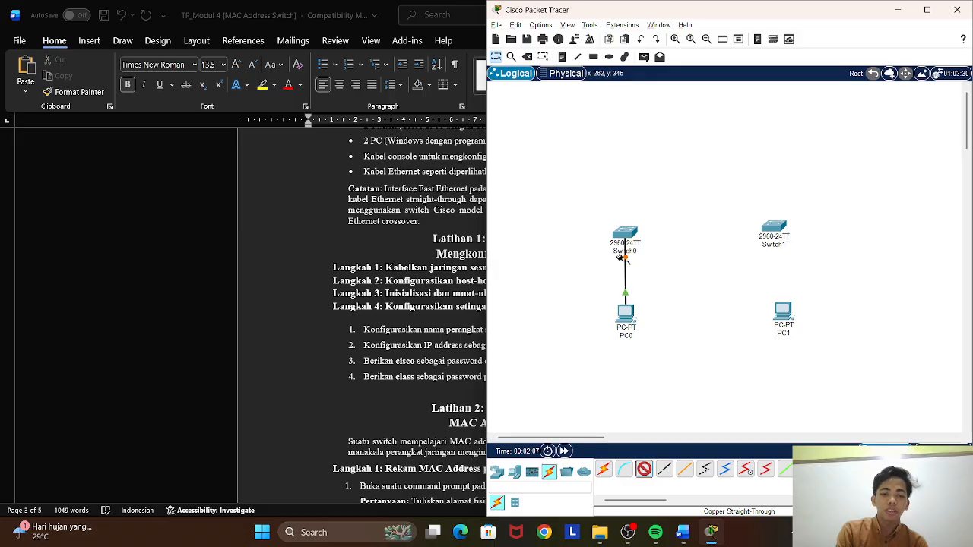
left_click(625, 237)
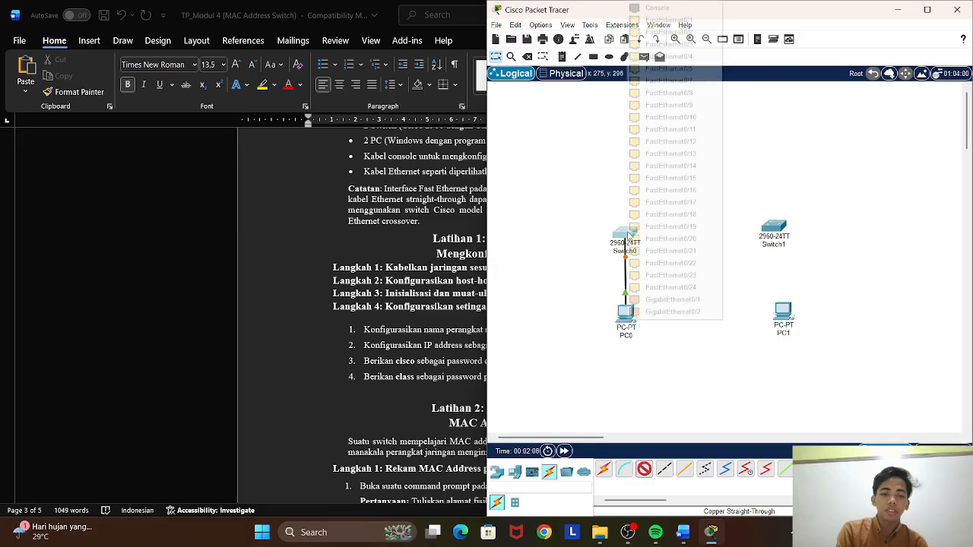
left_click(669, 20)
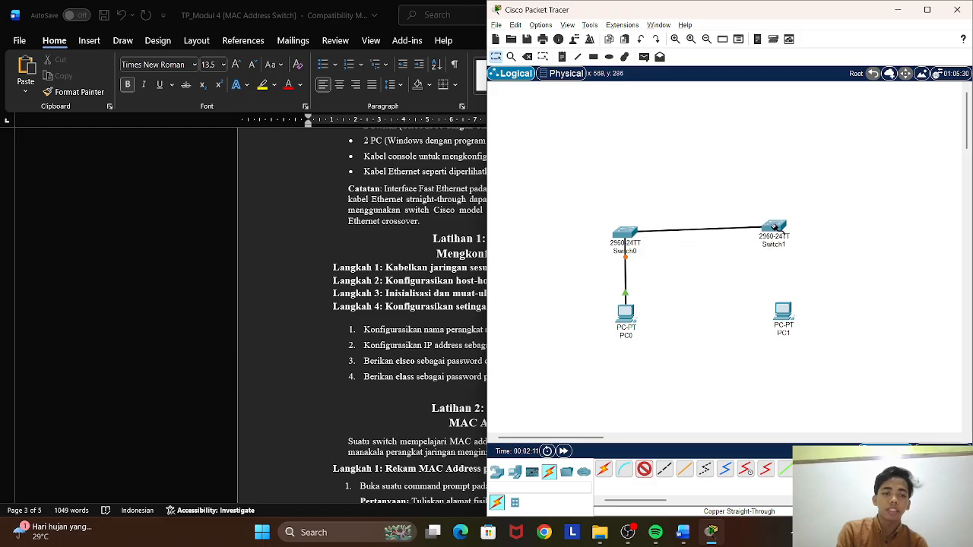
left_click(776, 227)
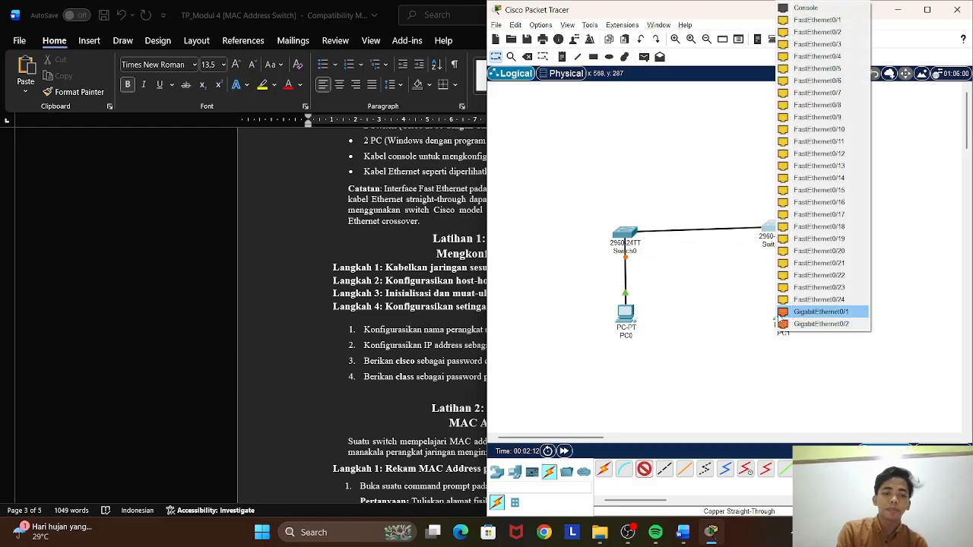
left_click(817, 20)
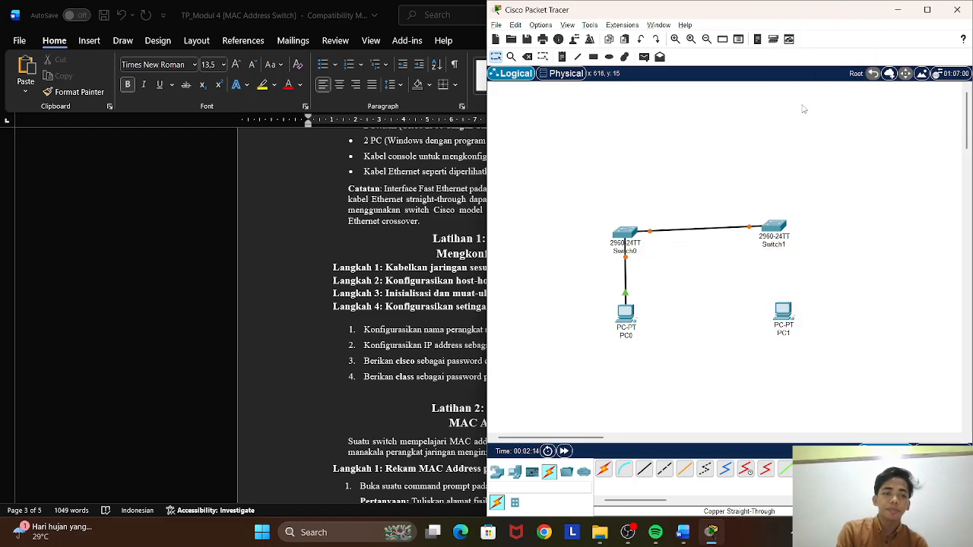
Connect a FastEthernet port on Switch1 to PC1's FastEthernet0 port with a copper straight-through cable.
left_click(643, 469)
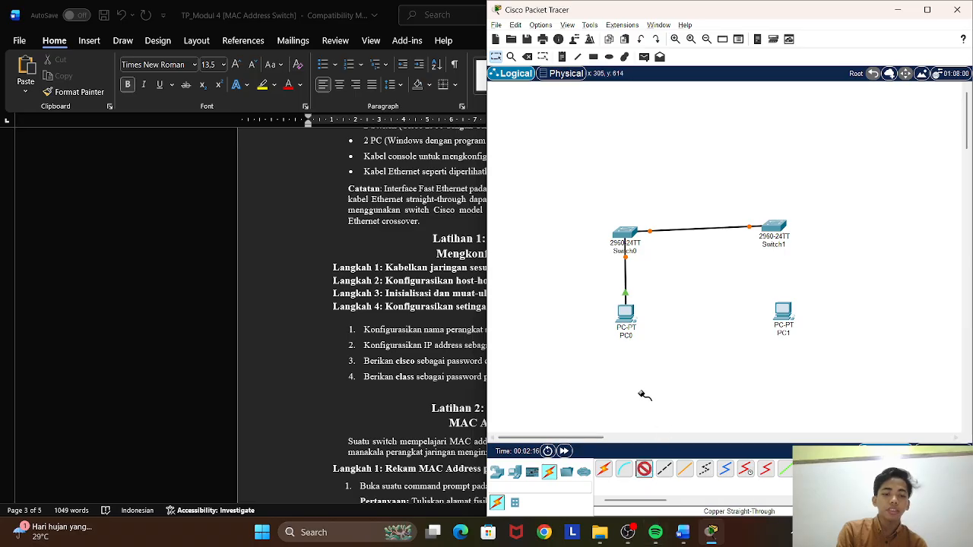
left_click(774, 228)
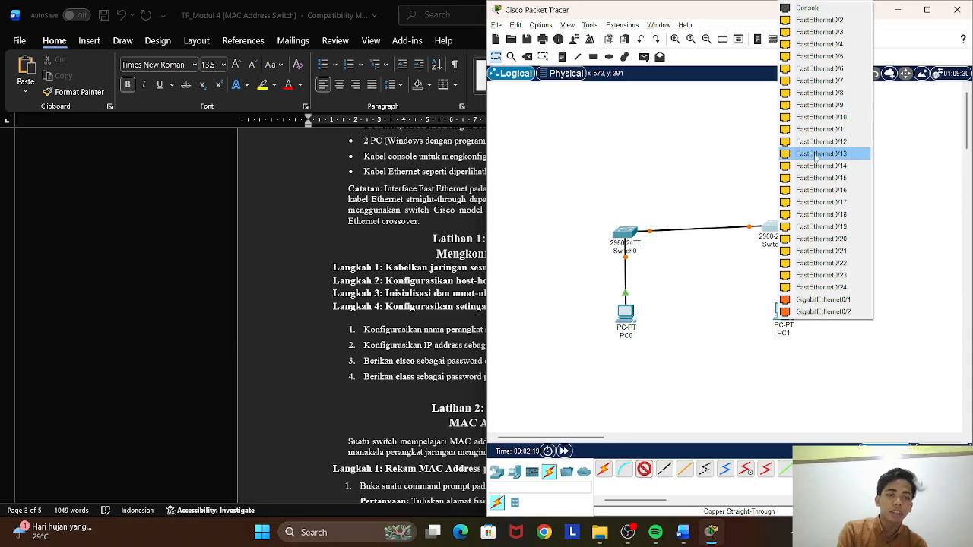
left_click(833, 226)
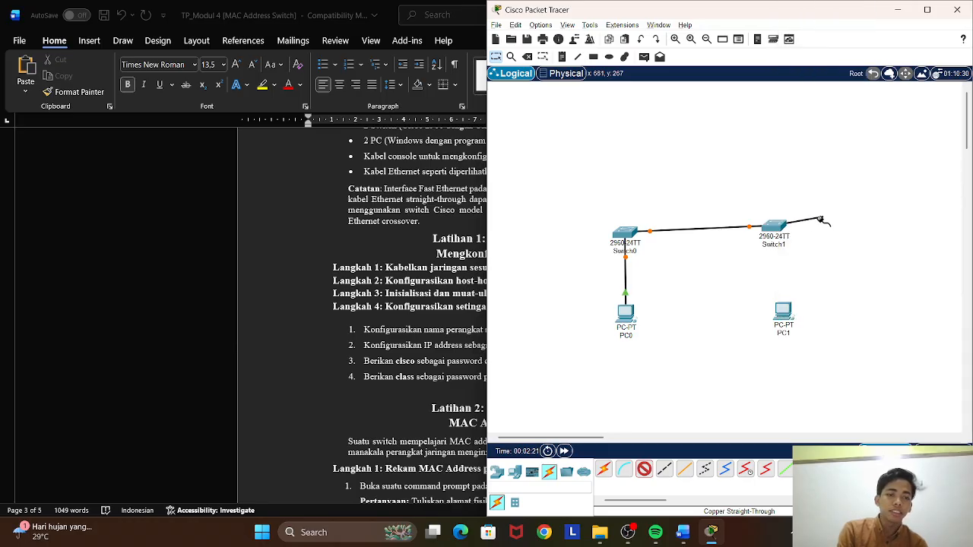
left_click(783, 308)
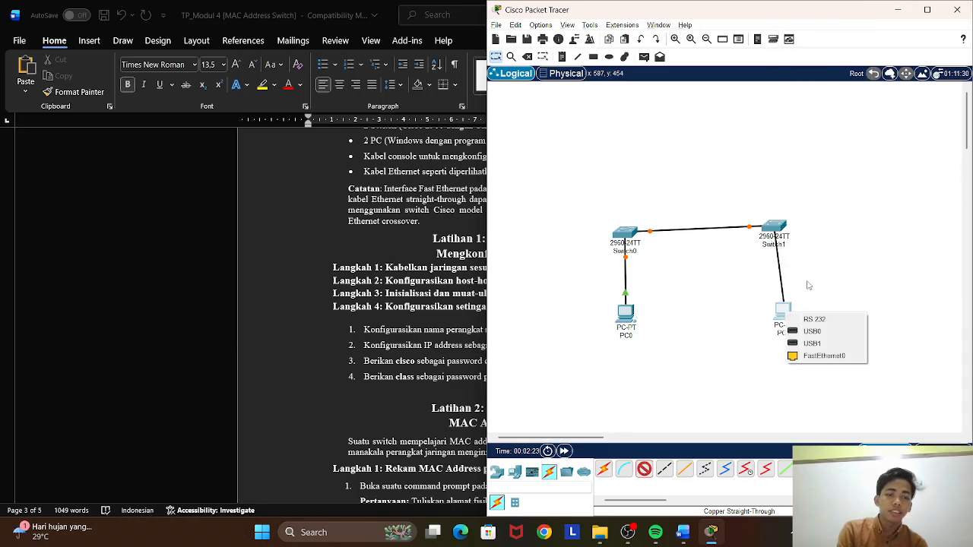
left_click(824, 356)
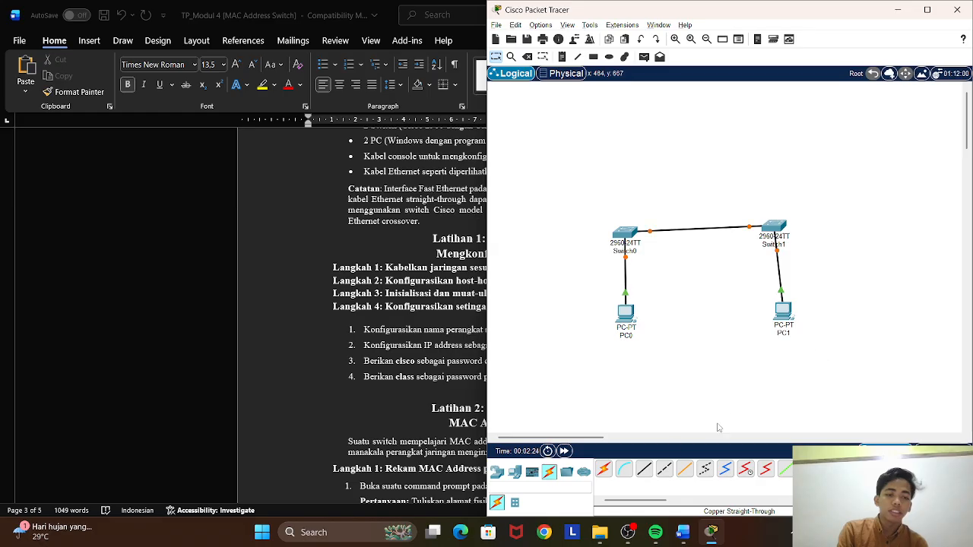
Run a console cable from PC0's RS 232 port to Switch0's Console port.
left_click(623, 469)
left_click(627, 313)
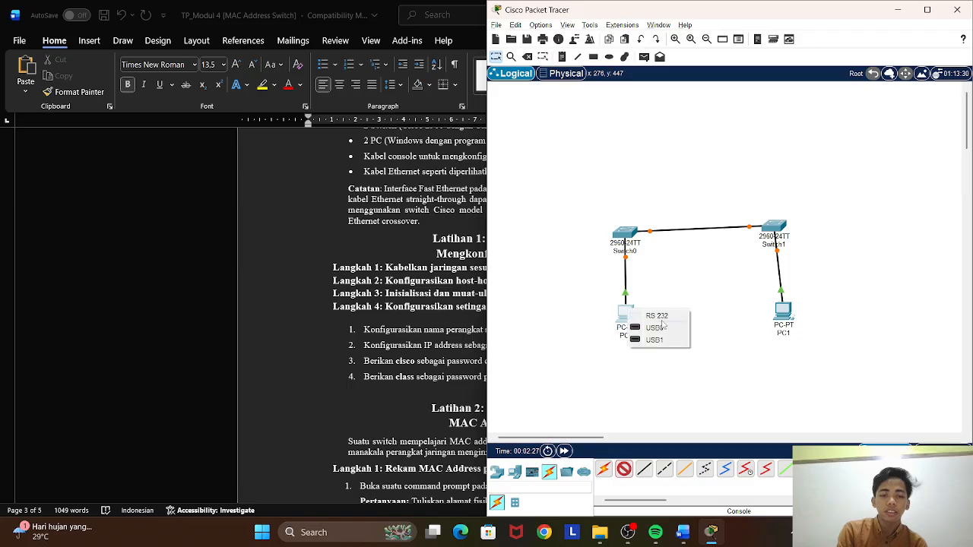
left_click(653, 316)
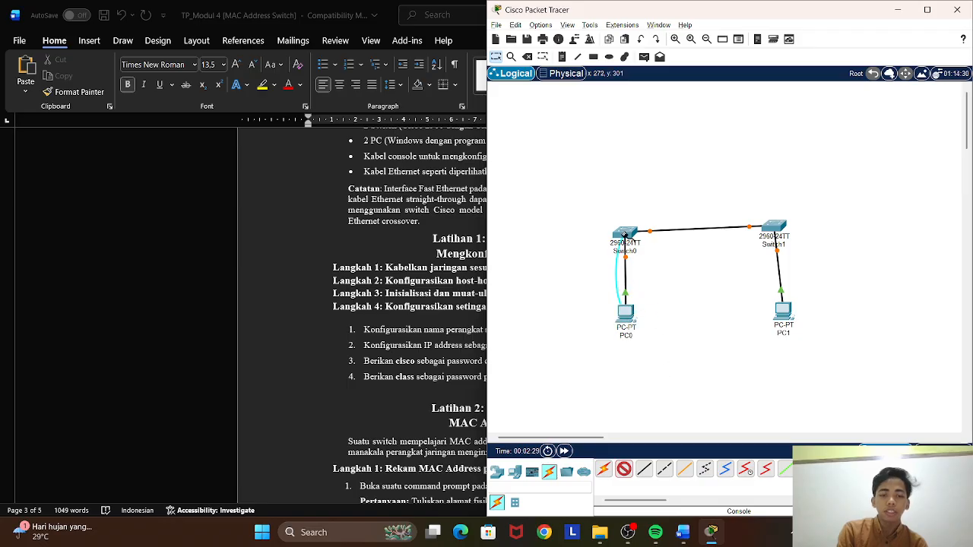
left_click(625, 234)
left_click(646, 234)
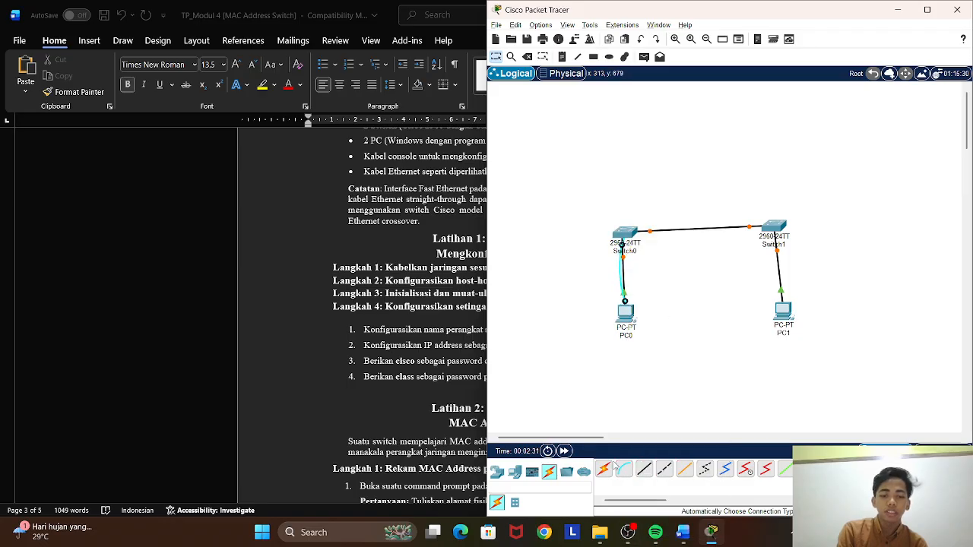
Run a console cable from PC1's RS 232 port to Switch1's Console port and line Switch1 up with Switch0.
left_click(623, 469)
left_click(783, 313)
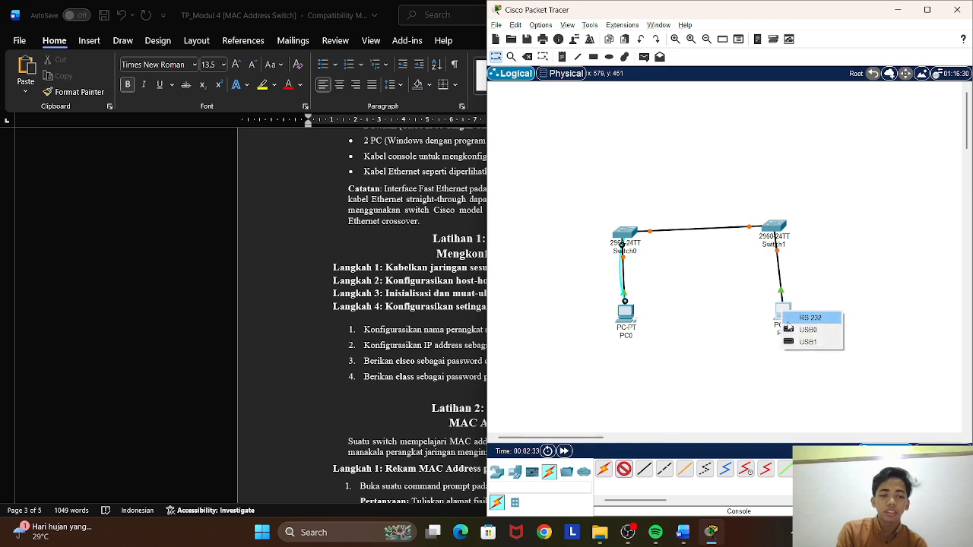
left_click(809, 317)
left_click(775, 228)
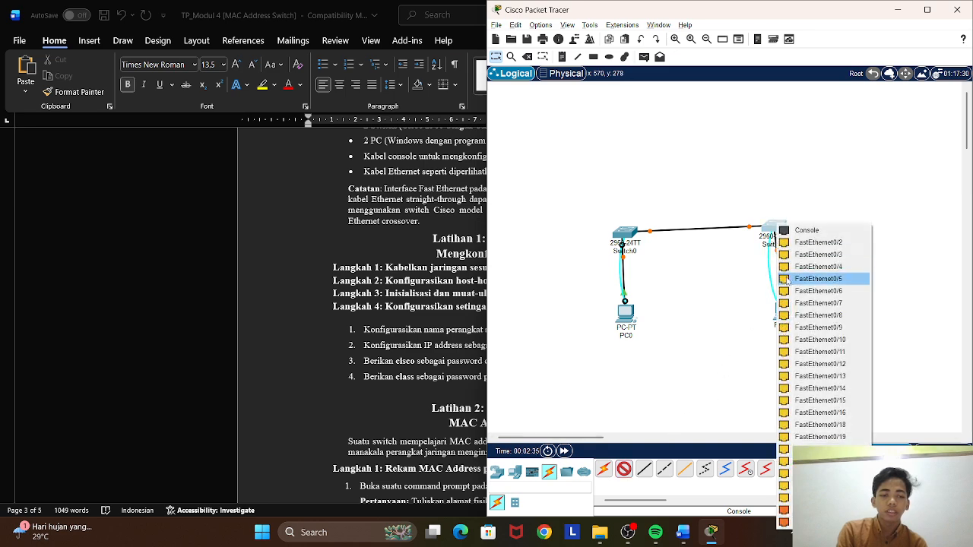
left_click(794, 229)
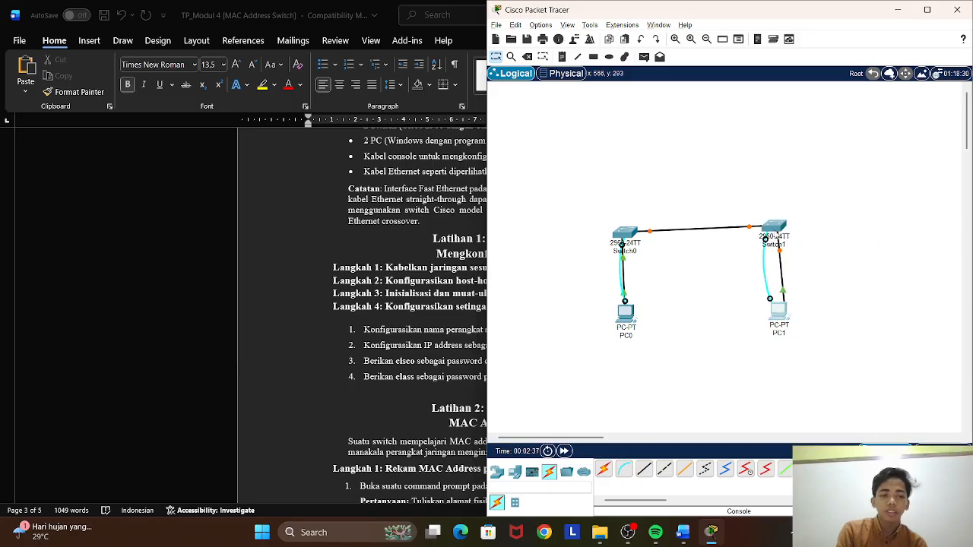
left_click_drag(776, 235, 784, 244)
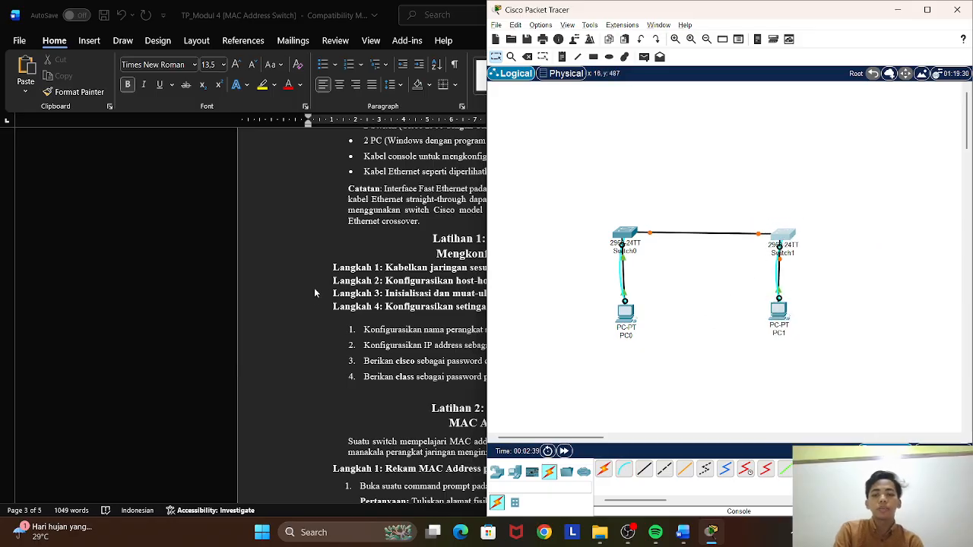
Switch to the lab document in Word and tile its window beside Packet Tracer.
left_click(319, 249)
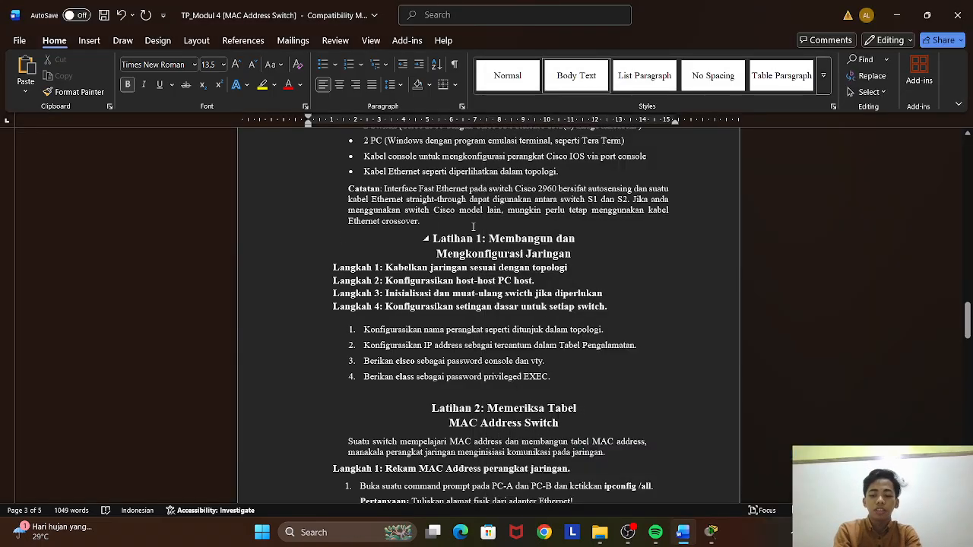
key("super+Left")
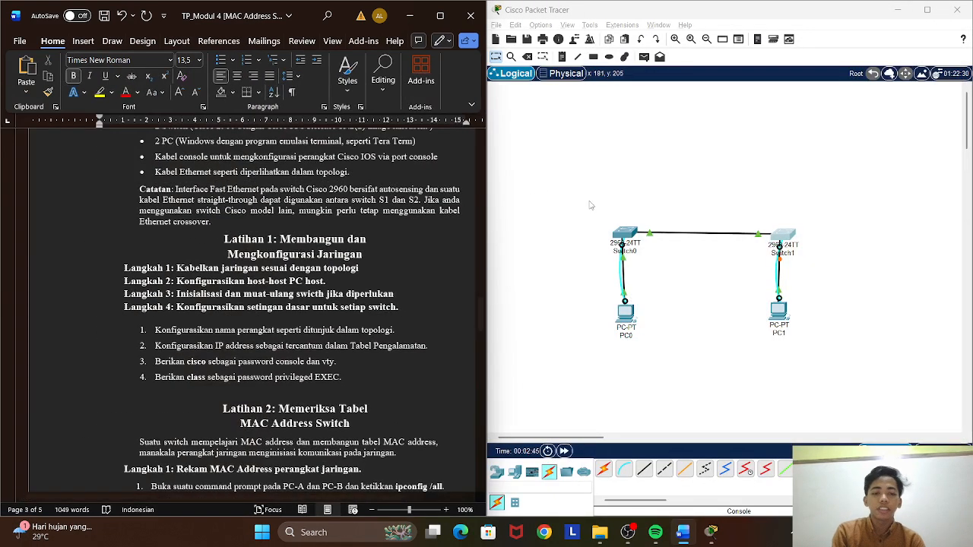
Give PC0 the static IPv4 address 192.168.1.1 with subnet mask 255.255.255.0 and close its IP configuration.
double_click(625, 315)
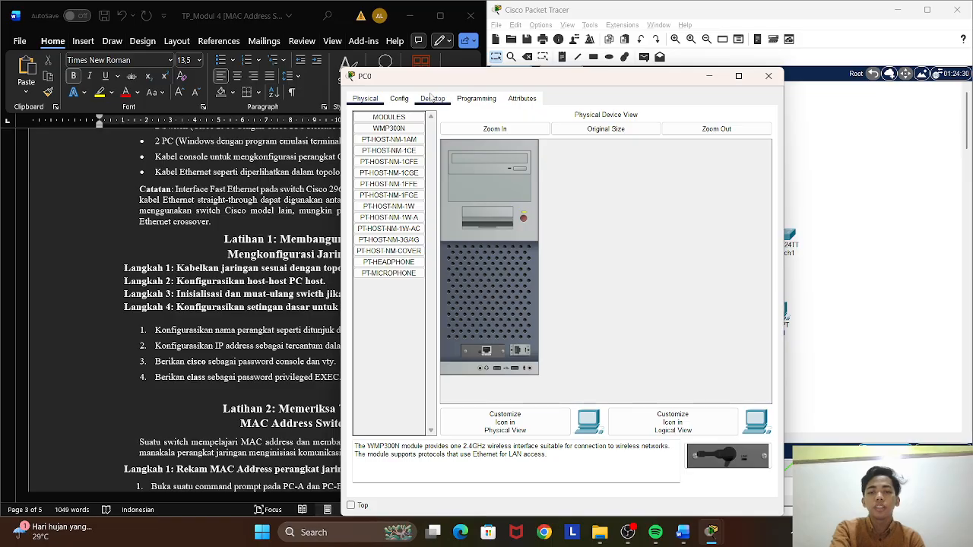
left_click(433, 99)
left_click(405, 151)
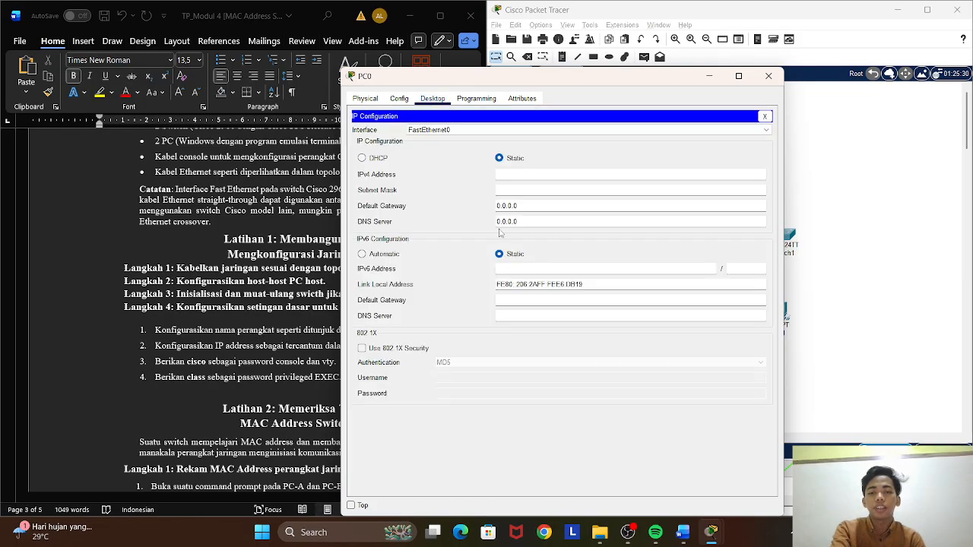
left_click(522, 175)
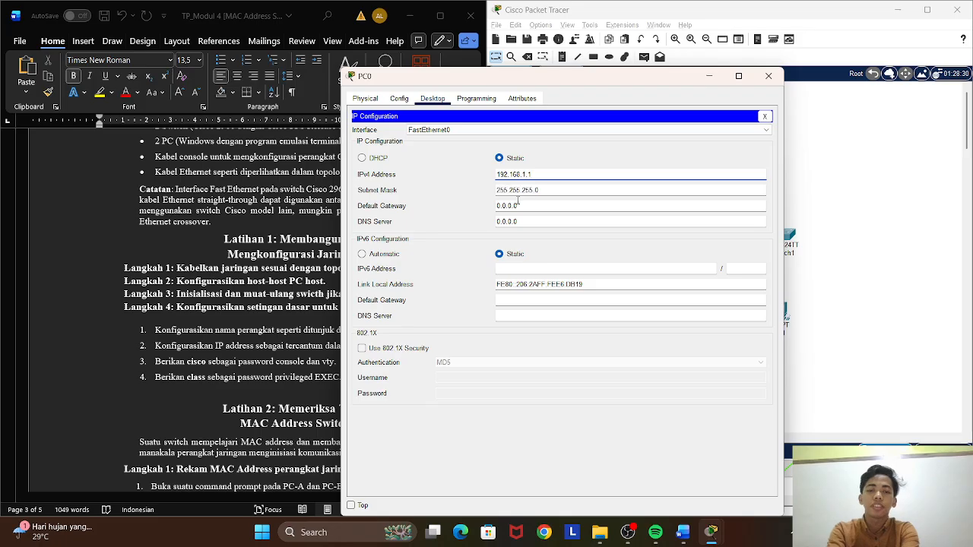
left_click(765, 116)
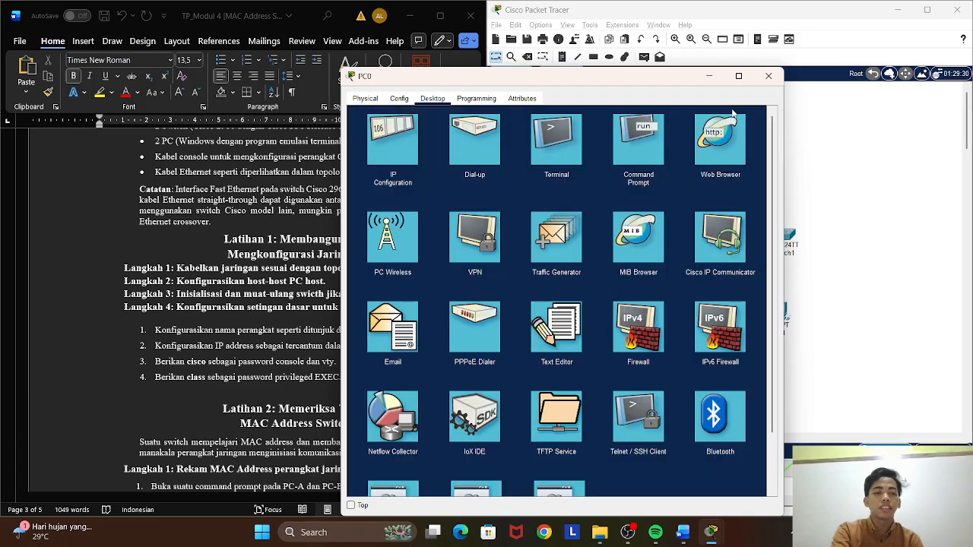
Give PC1 the static IPv4 address 192.168.1.2 with subnet mask 255.255.255.0 and close its configuration window.
left_click(768, 76)
left_click(779, 310)
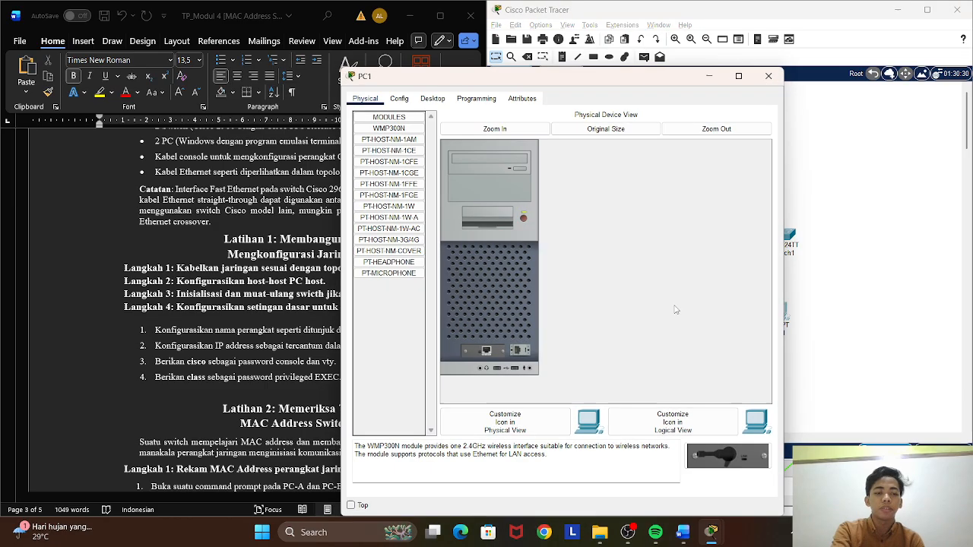
left_click(432, 101)
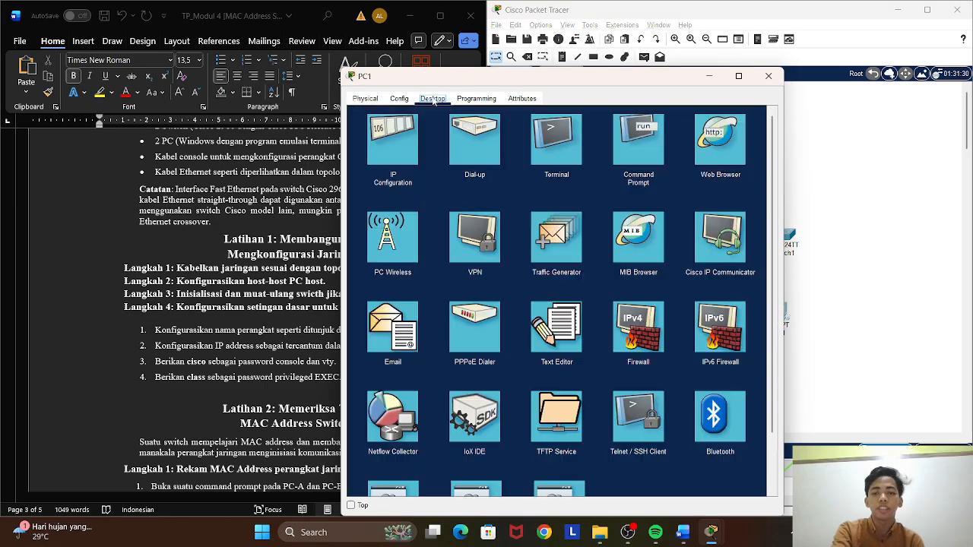
left_click(393, 156)
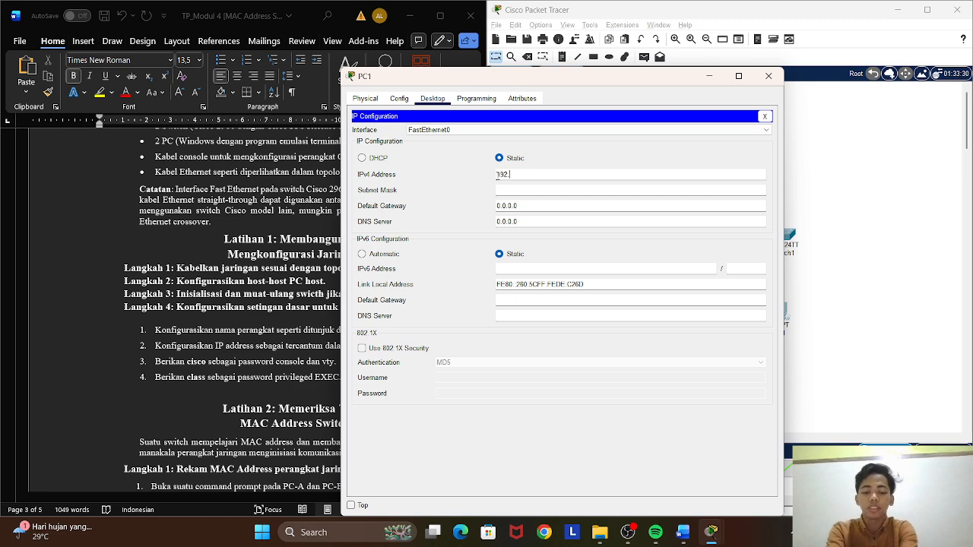
left_click(497, 174)
type("192.168.1")
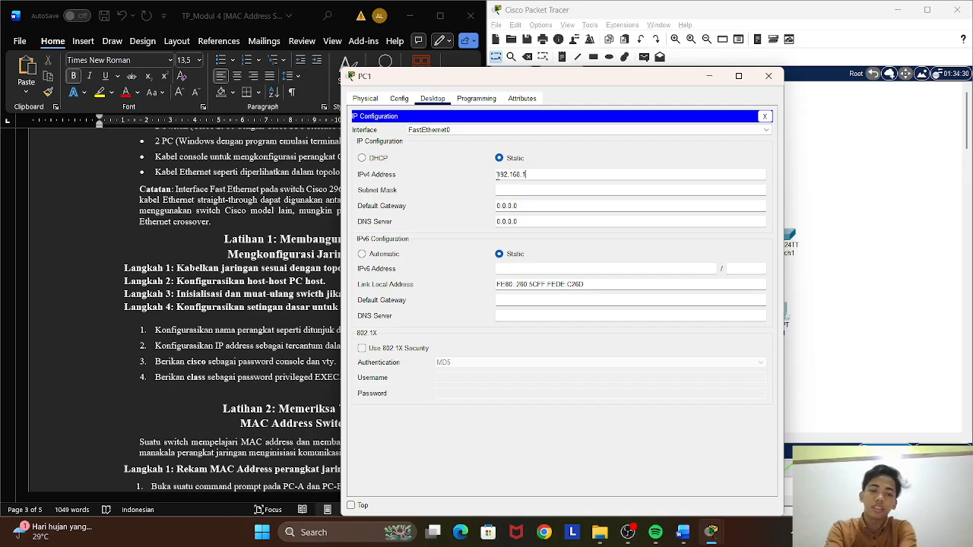
type(".2")
key("Tab")
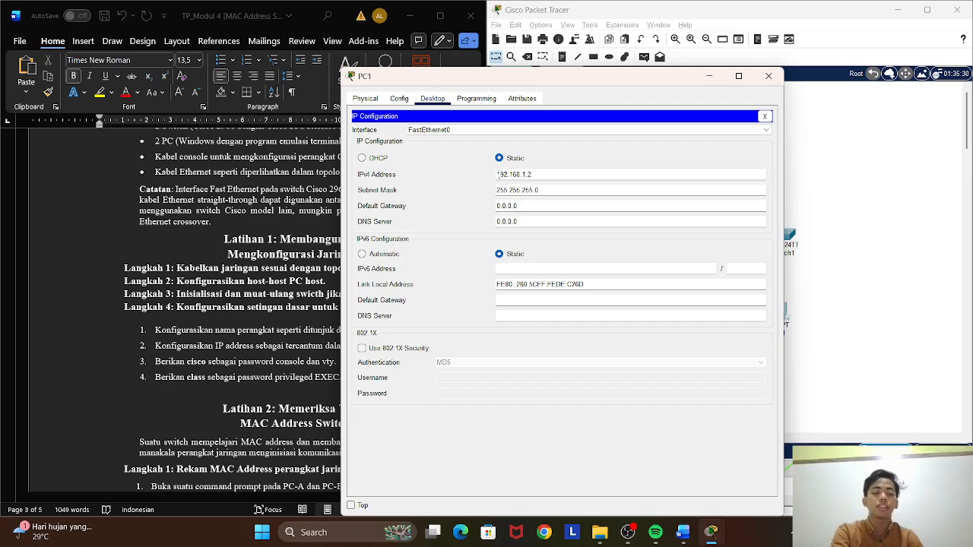
left_click(764, 115)
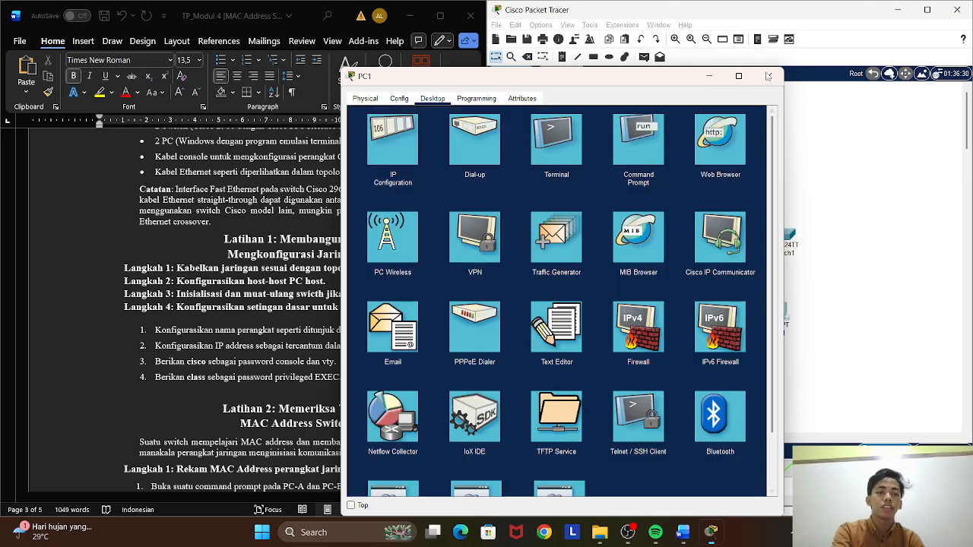
left_click(767, 76)
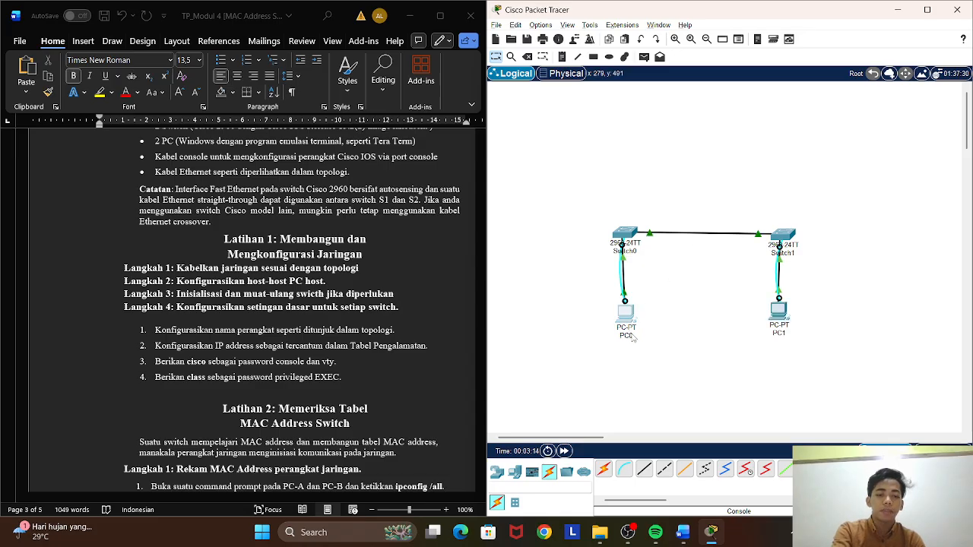
Rename PC0 as PC-A and PC1 as PC-B in the topology.
left_click(630, 332)
left_click(763, 77)
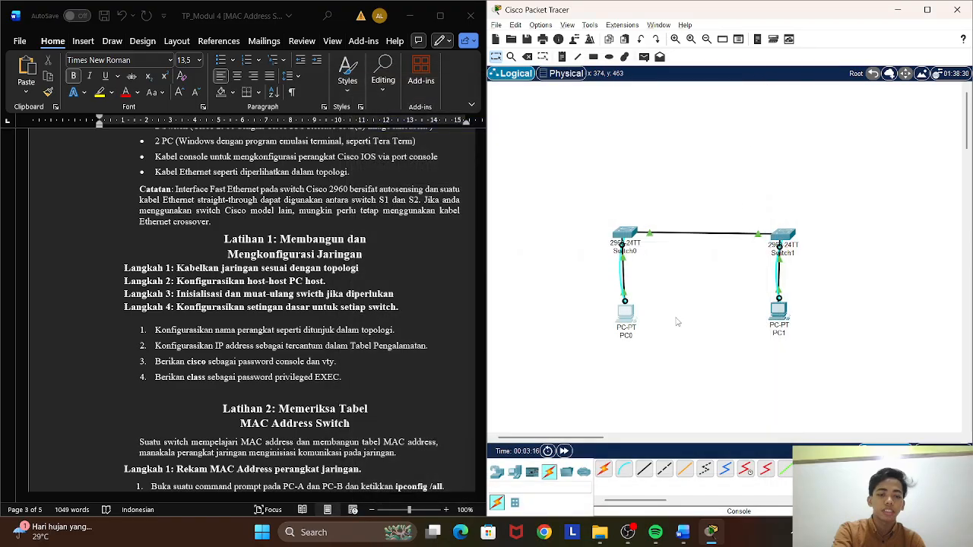
left_click(633, 335)
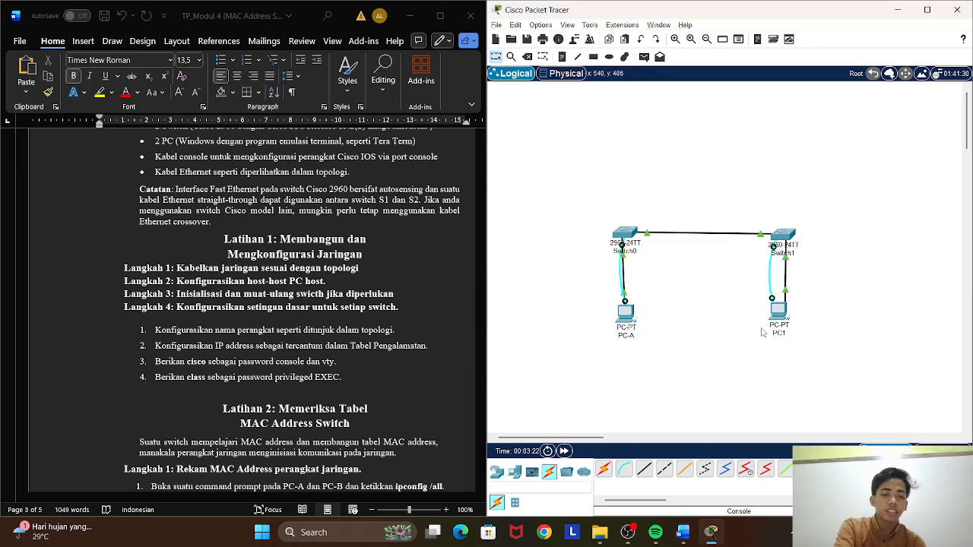
left_click(778, 310)
left_click(768, 110)
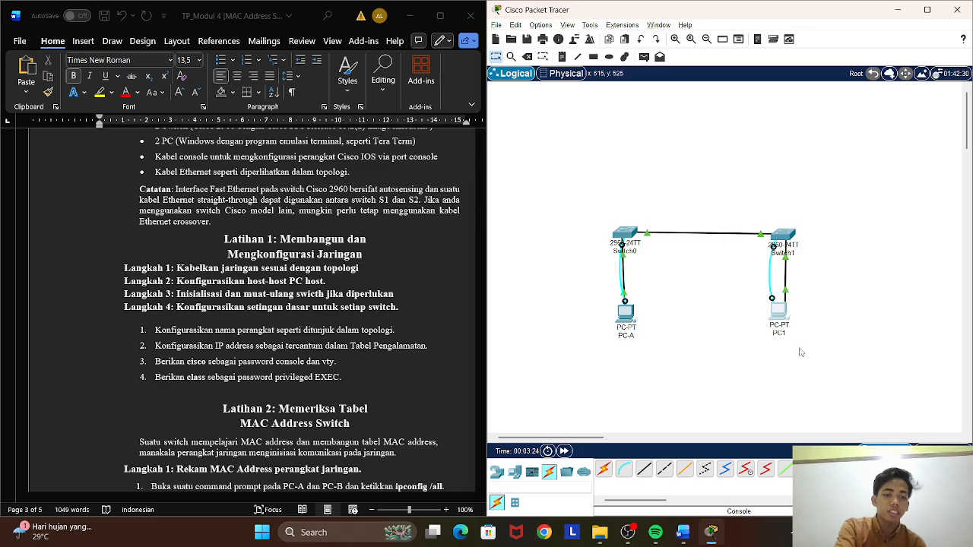
left_click(773, 333)
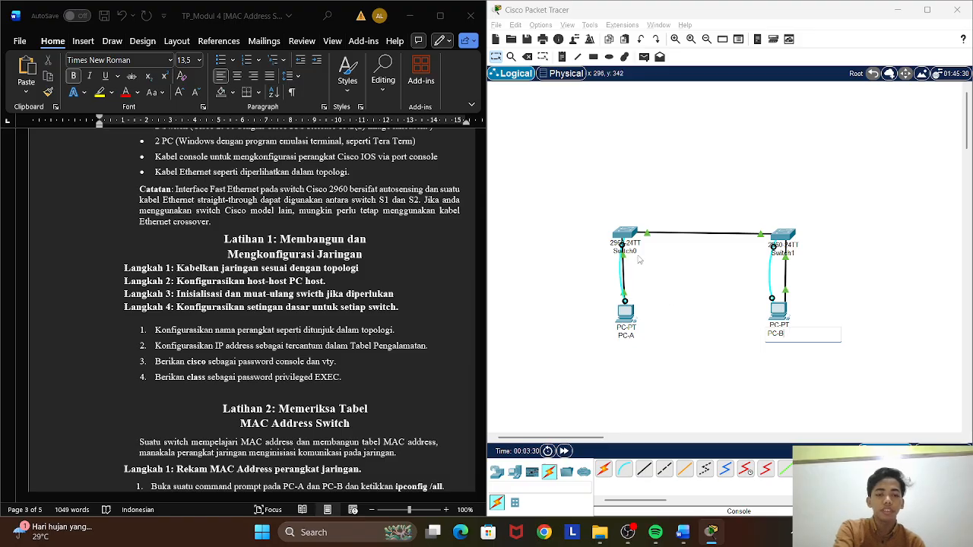
Open a terminal session from PC-A to the switch console with the default port settings and start the command line.
scroll(283, 281, "down", 1)
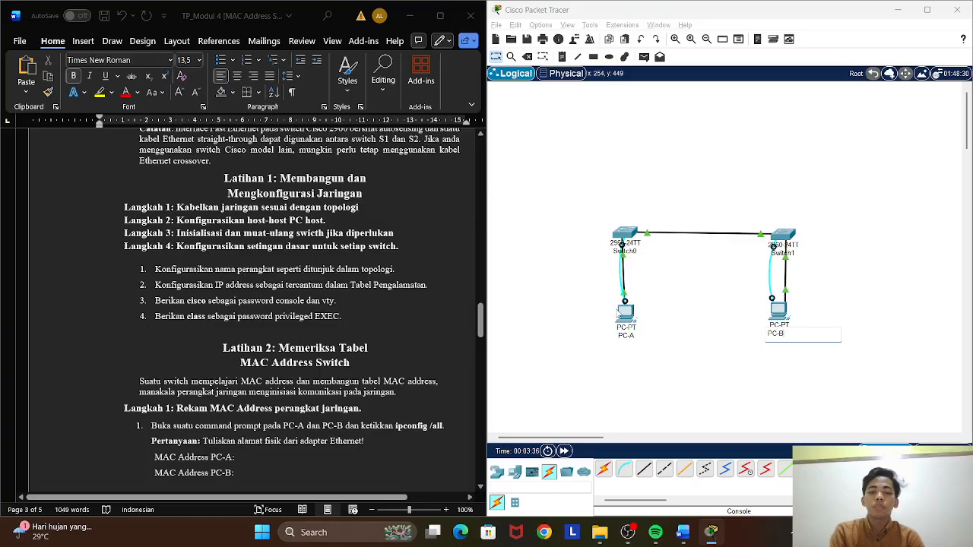
left_click(628, 313)
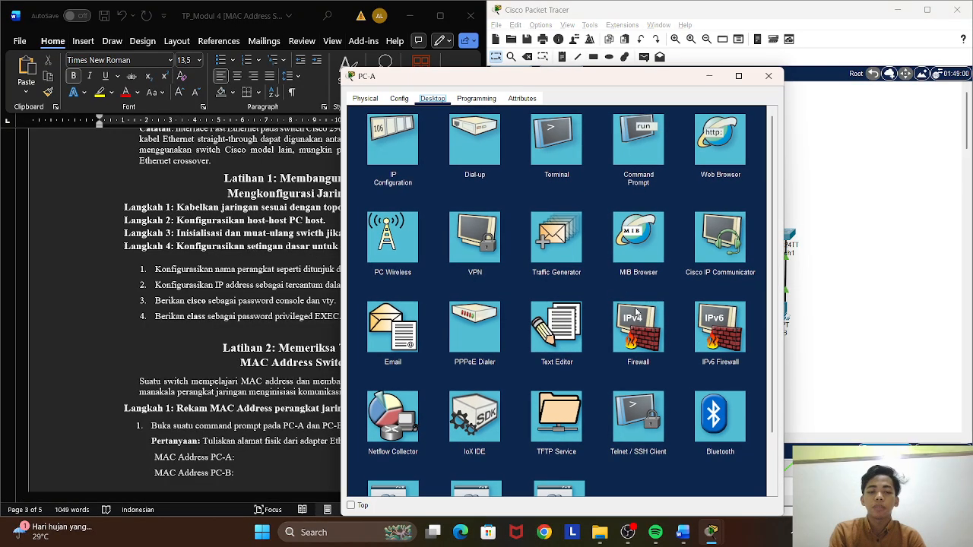
left_click(573, 171)
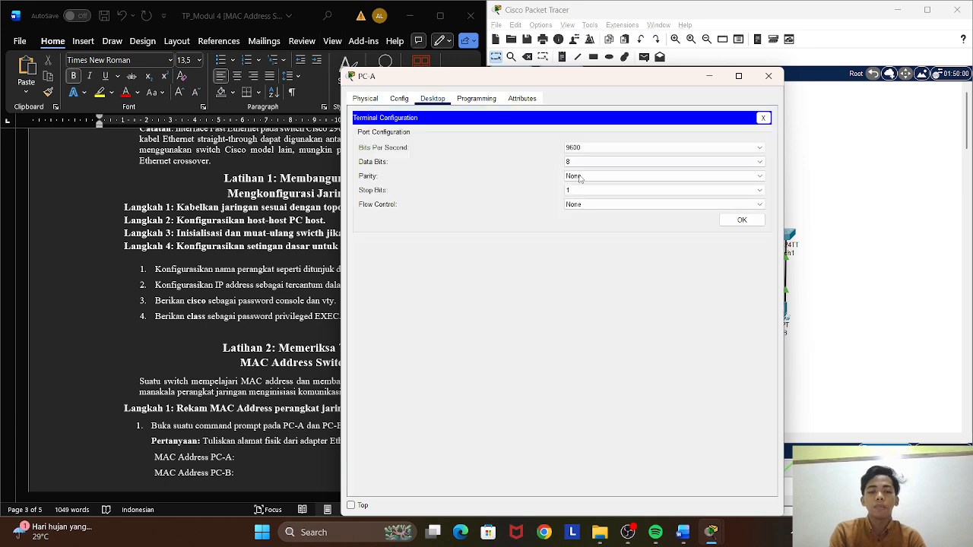
left_click(741, 221)
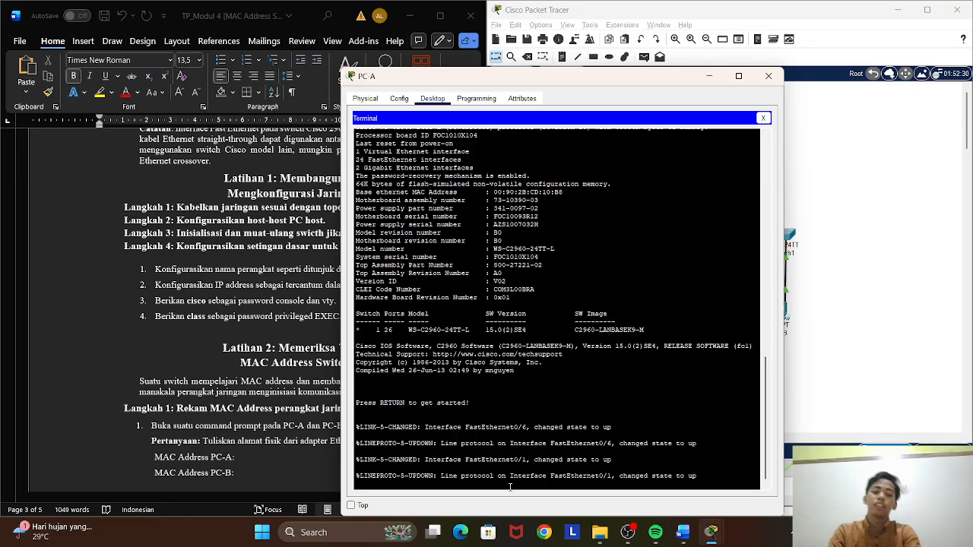
key("Return")
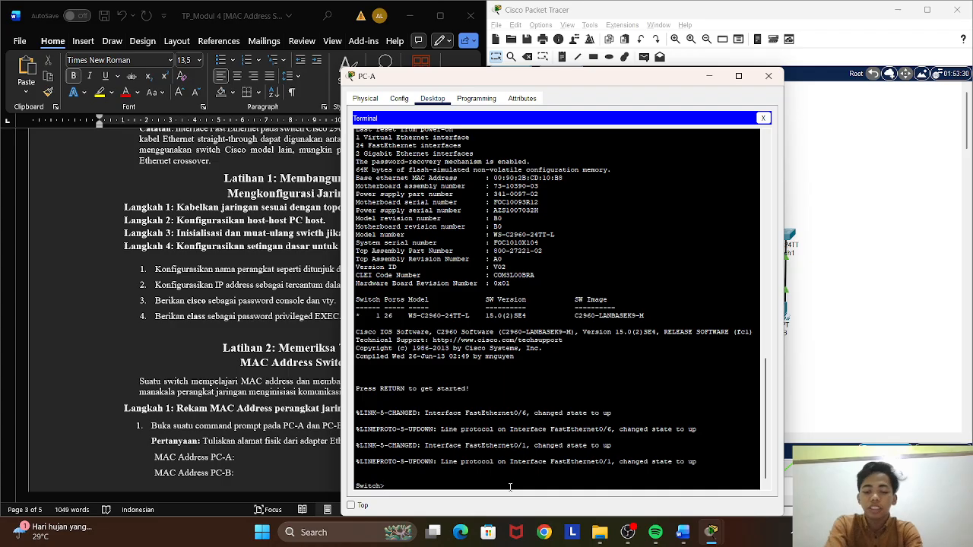
Enter privileged EXEC and global configuration mode on the switch and set its hostname to S1.
type("en")
key("Return")
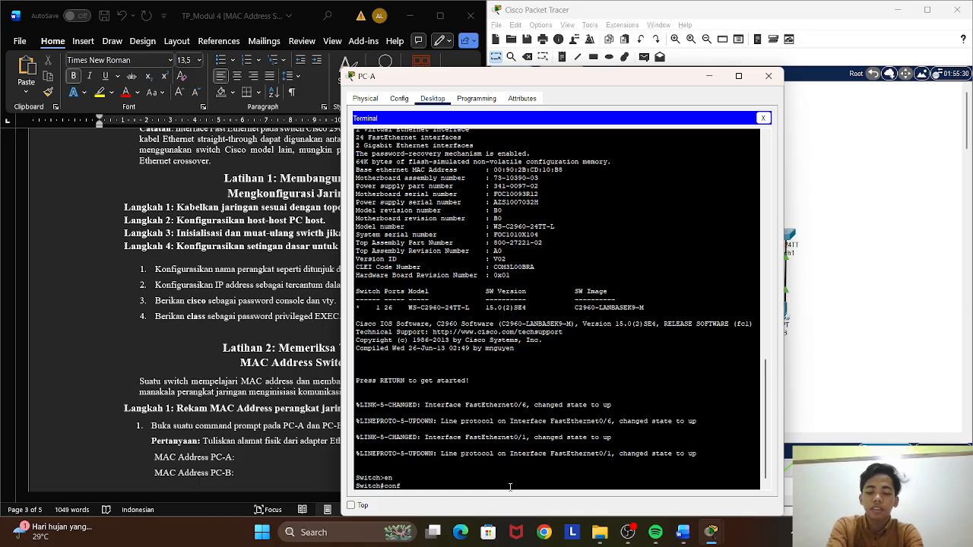
type("conf t")
key("Return")
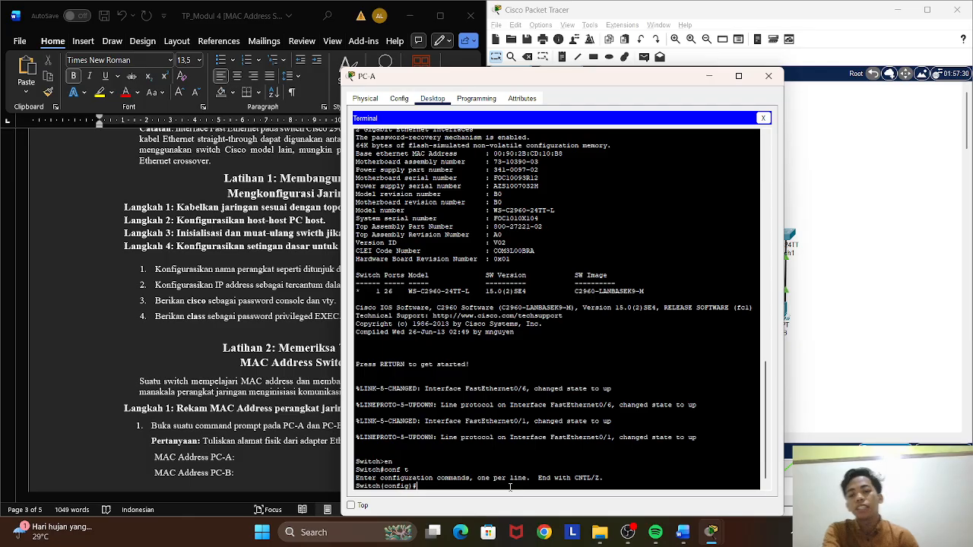
left_click_drag(558, 80, 649, 64)
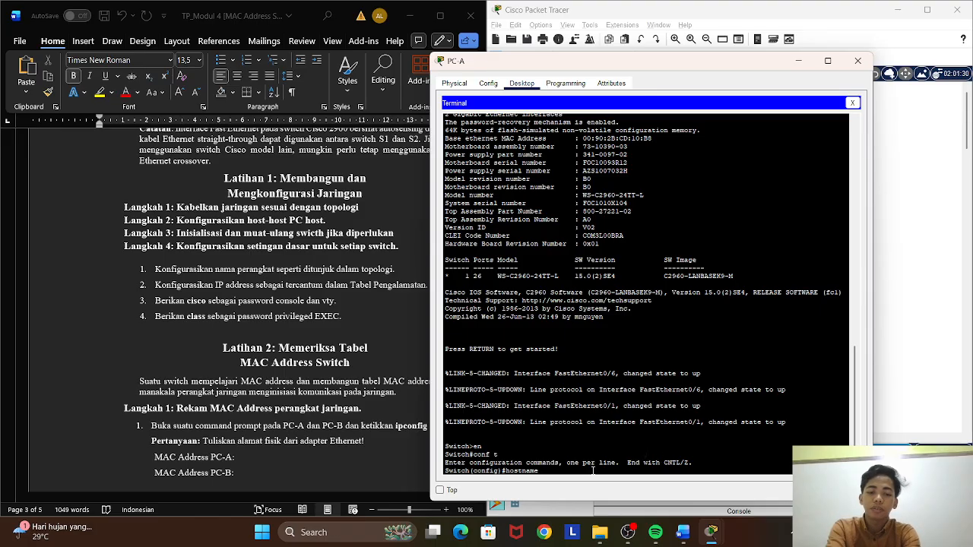
type("1\\")
key("Return")
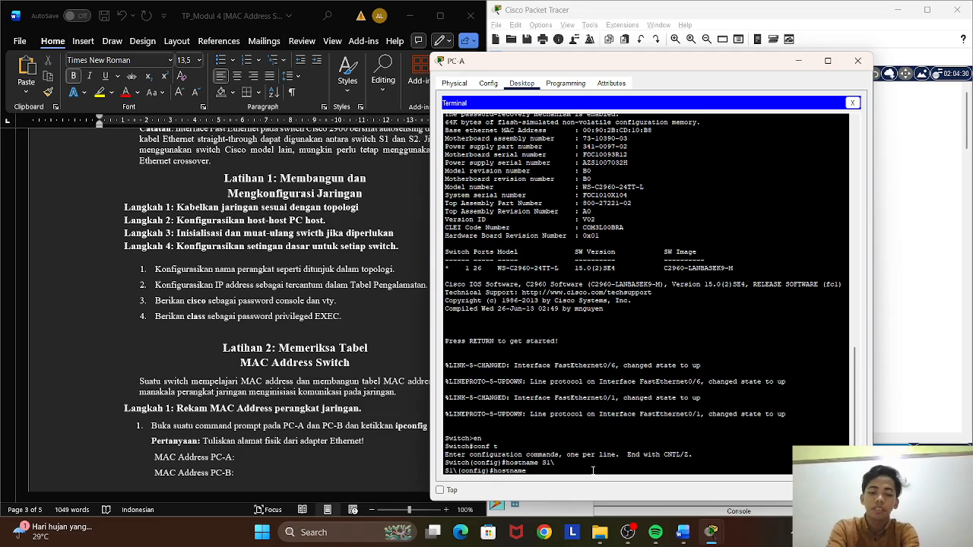
key("Return")
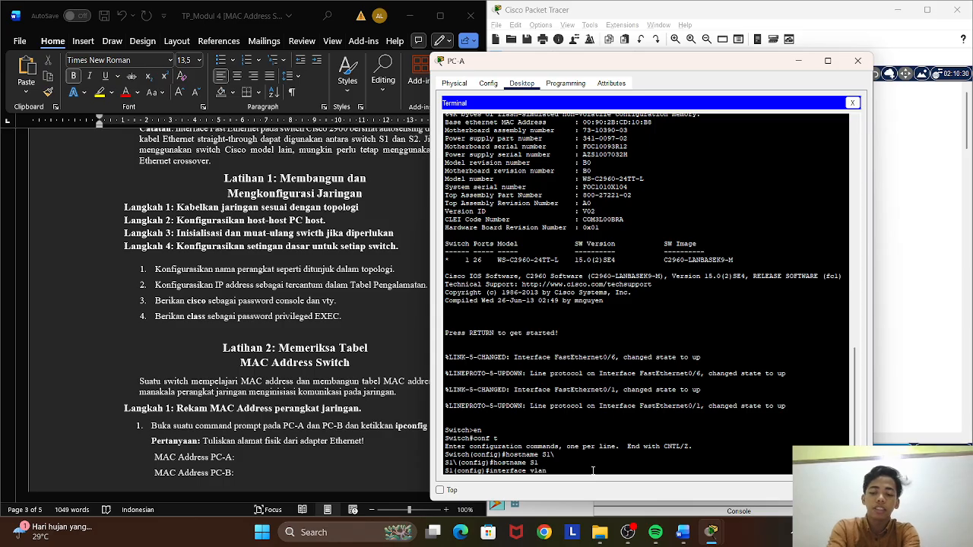
Assign the IP address 192.168.1.11 with subnet mask 255.255.255.0 to interface VLAN 1 on S1.
type("1")
key("Return")
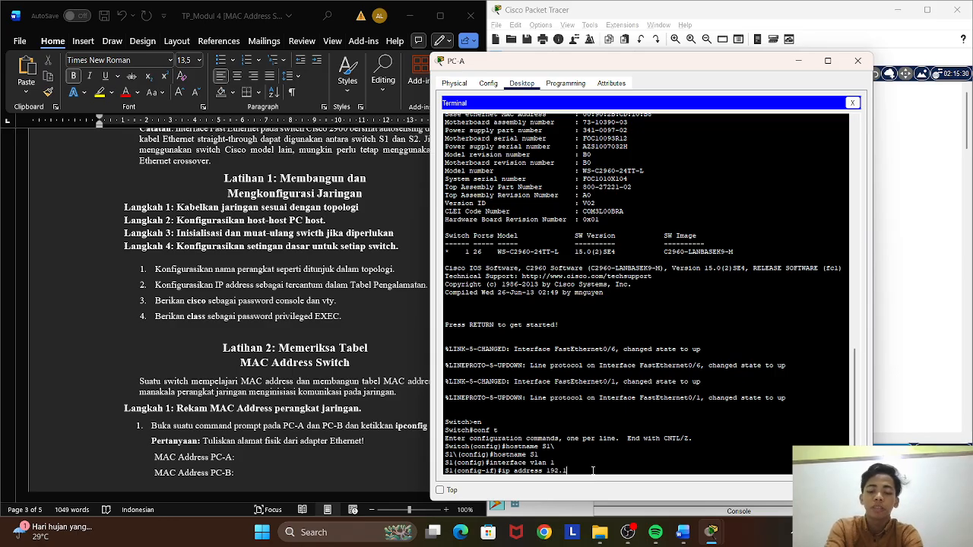
type("68.1.11 255")
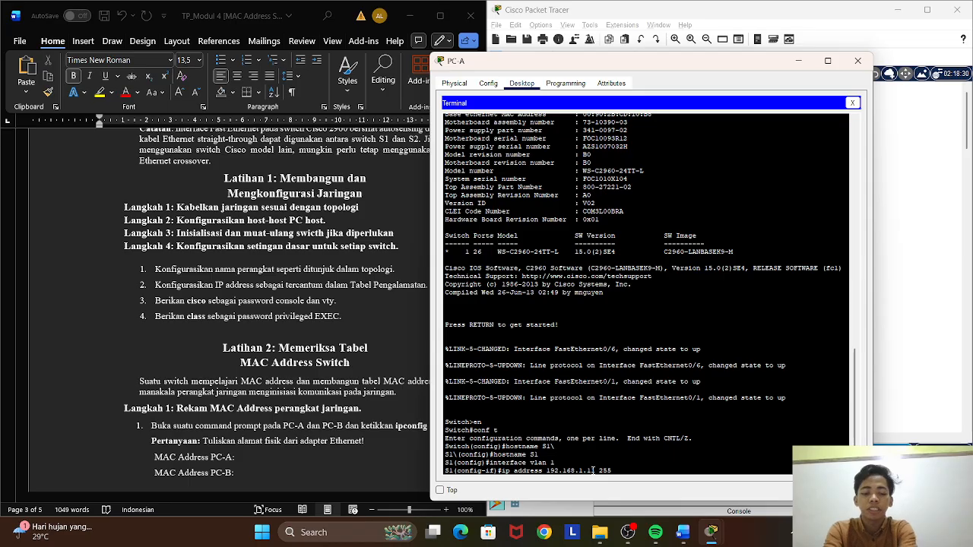
type(".255")
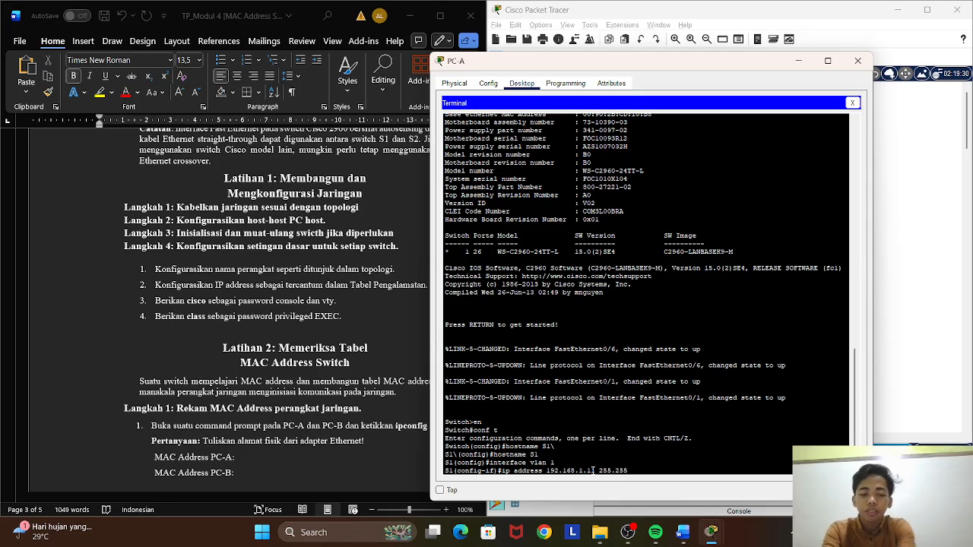
type(".25")
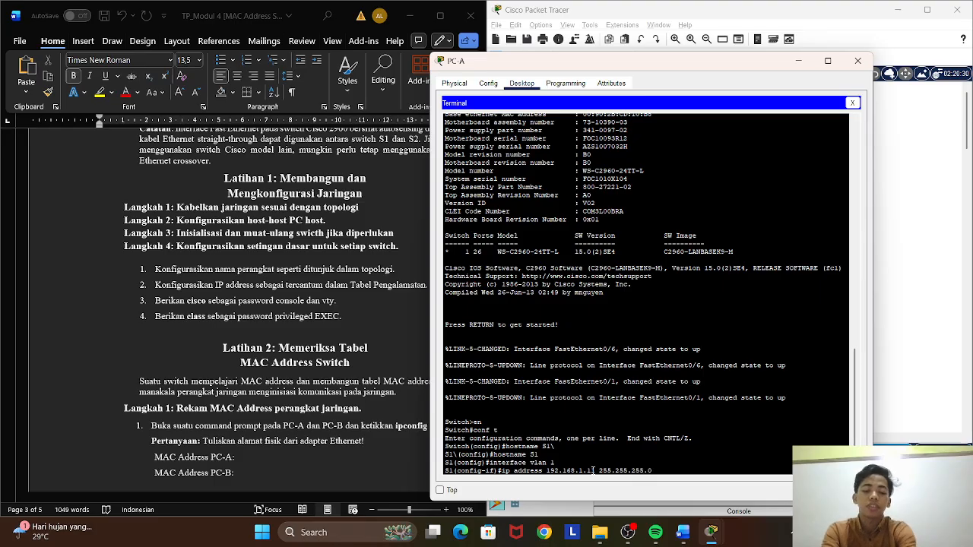
type("5.0")
key("Return")
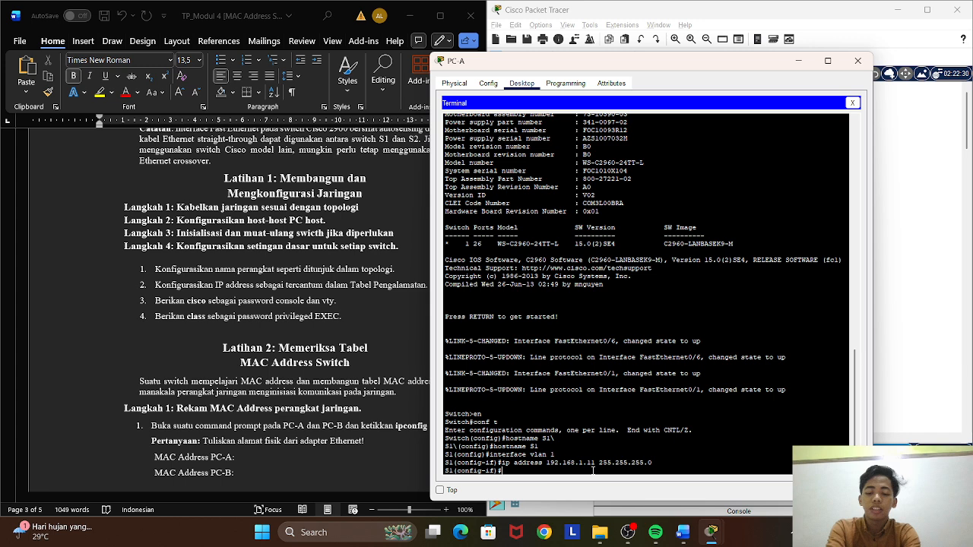
Enable the VLAN 1 interface with no shutdown and end the configuration session back to privileged EXEC mode.
type("no s")
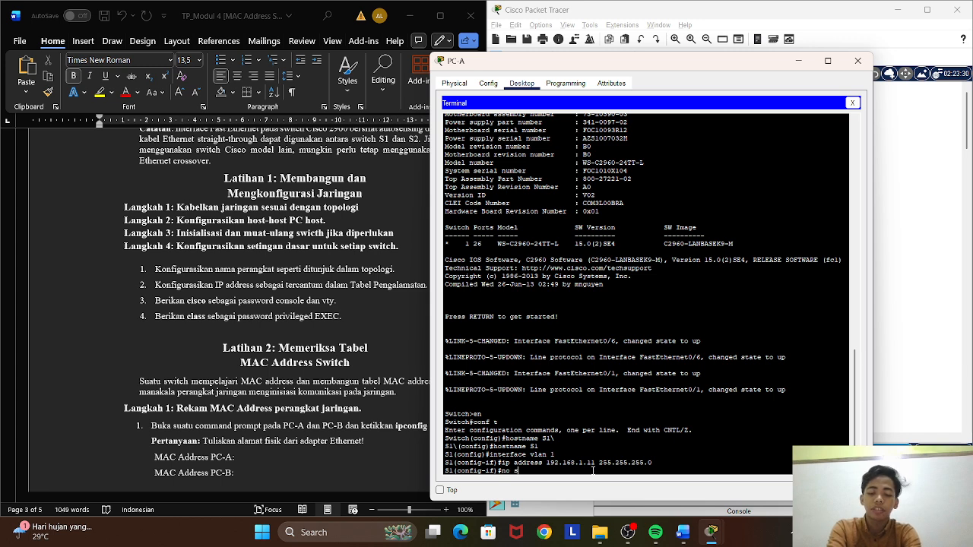
type("hutdown")
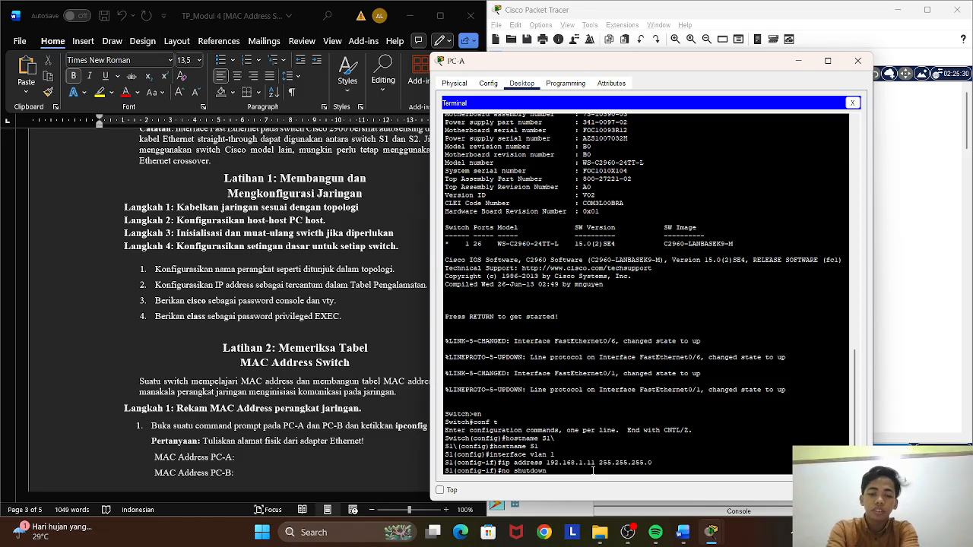
key("Return")
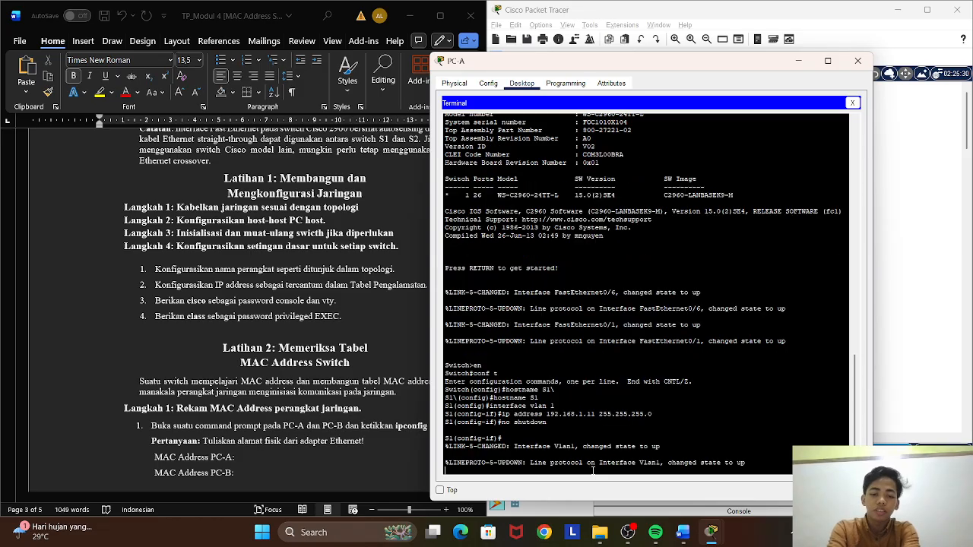
key("Return")
type("e")
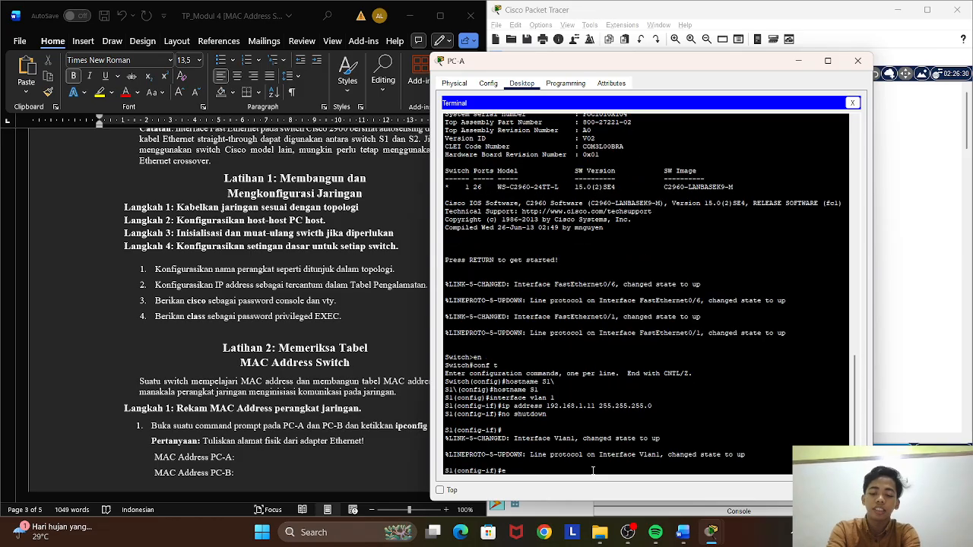
type("nd")
key("Return")
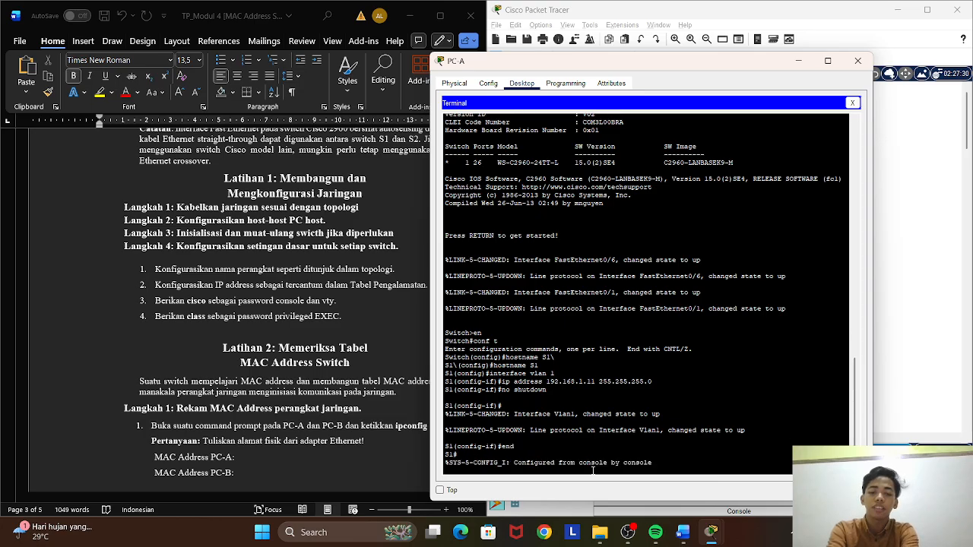
key("Return")
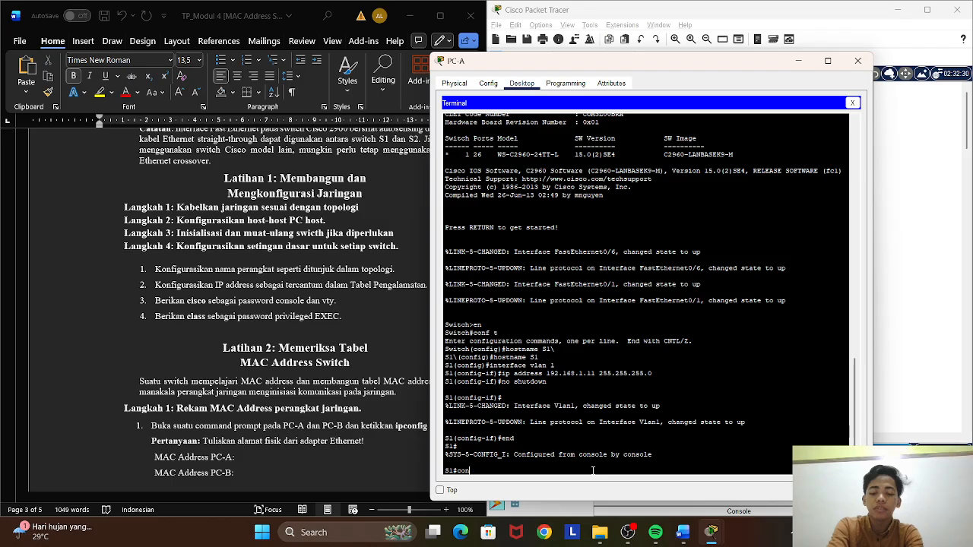
Return to global configuration mode on S1 and enter line configuration for console 0.
type("conf")
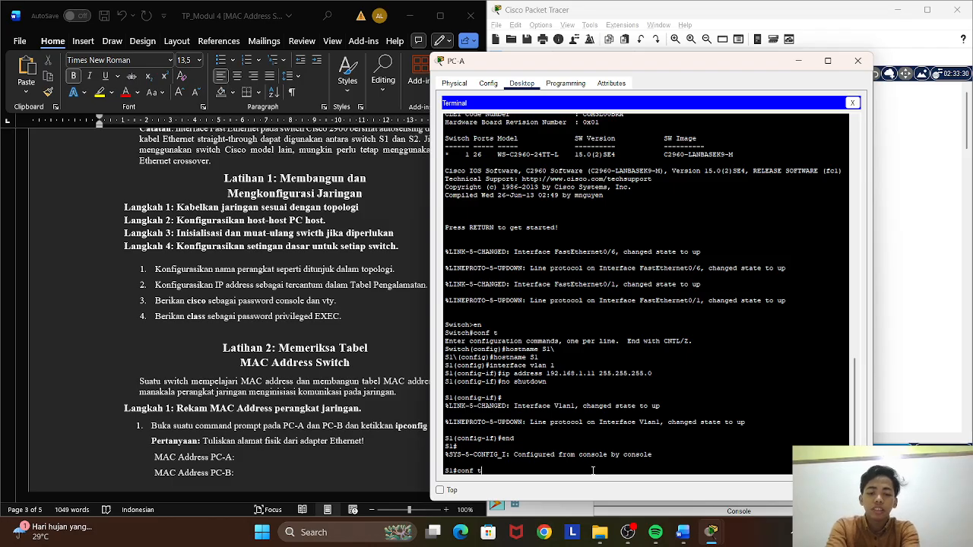
type(" t")
key("Return")
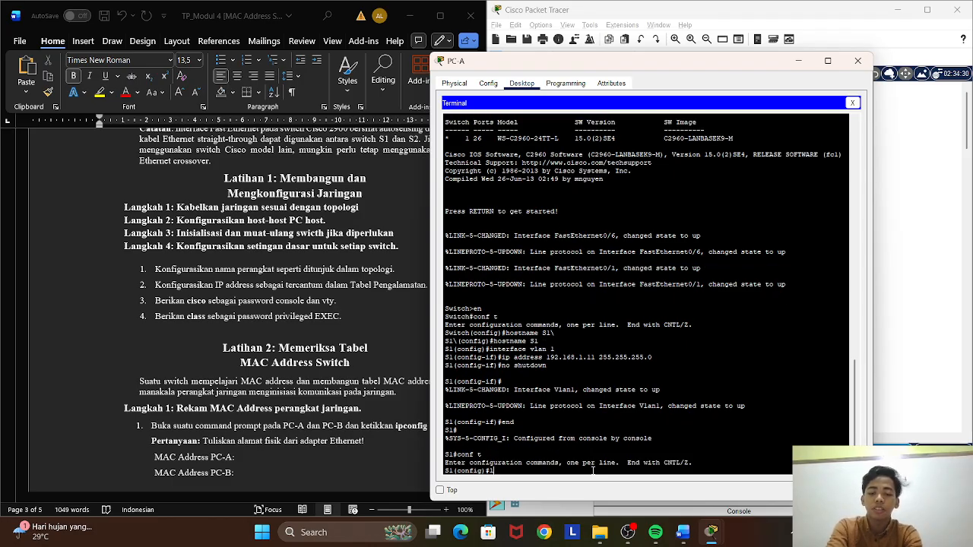
type("line ")
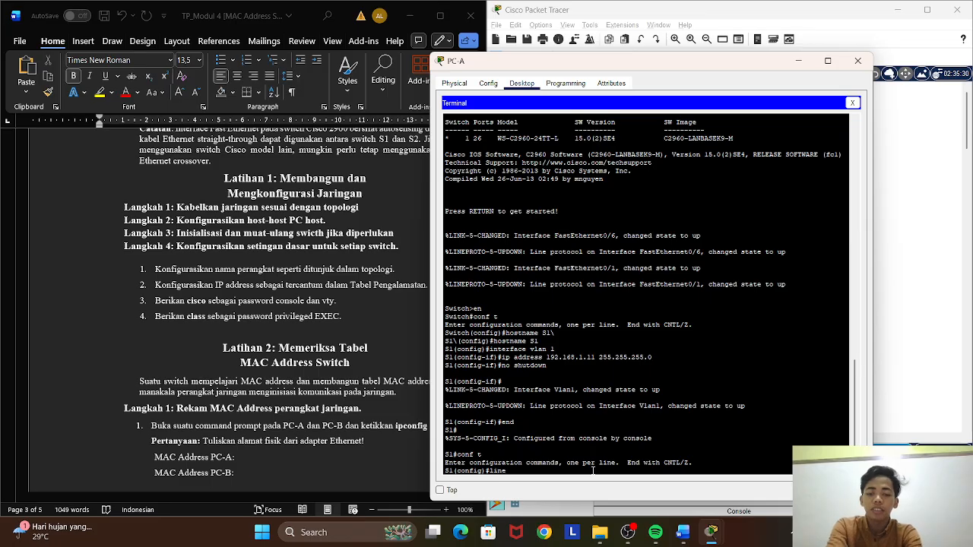
type("console")
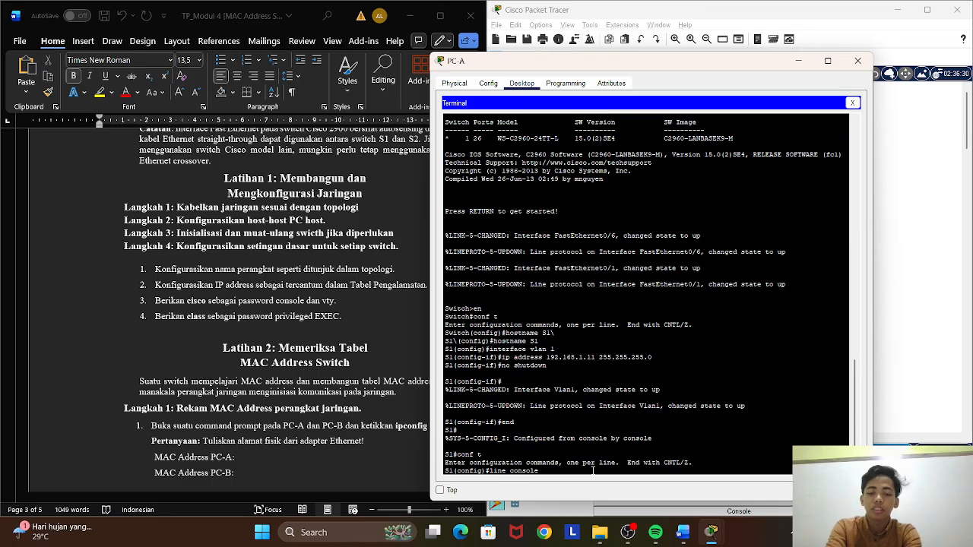
type(" 0")
key("Return")
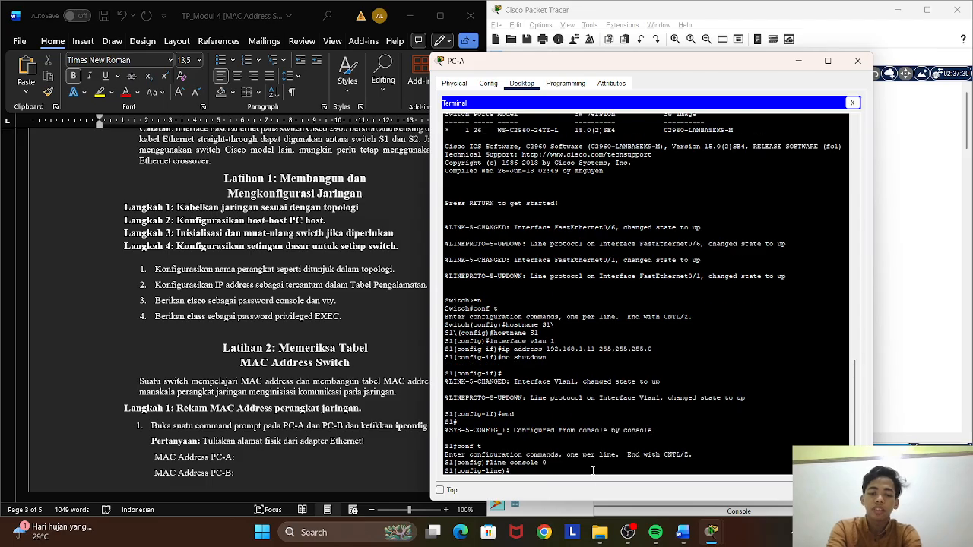
Set the console line password, require login on it, and exit to global configuration mode.
type("passwo")
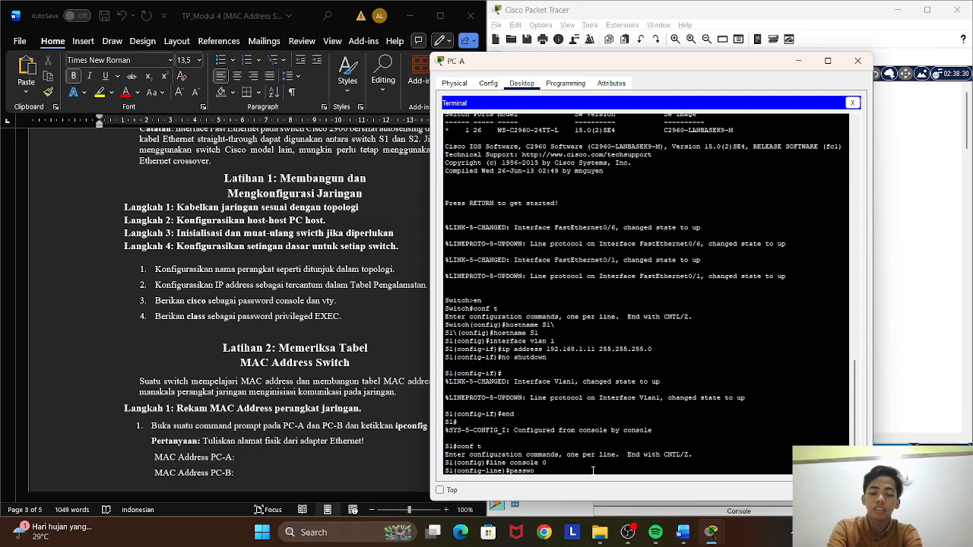
type("rd ci")
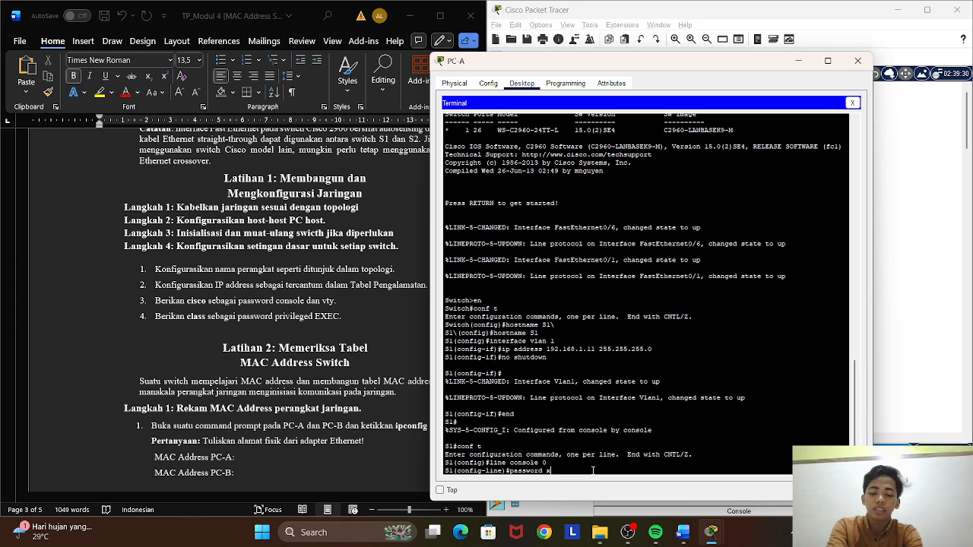
type("sco")
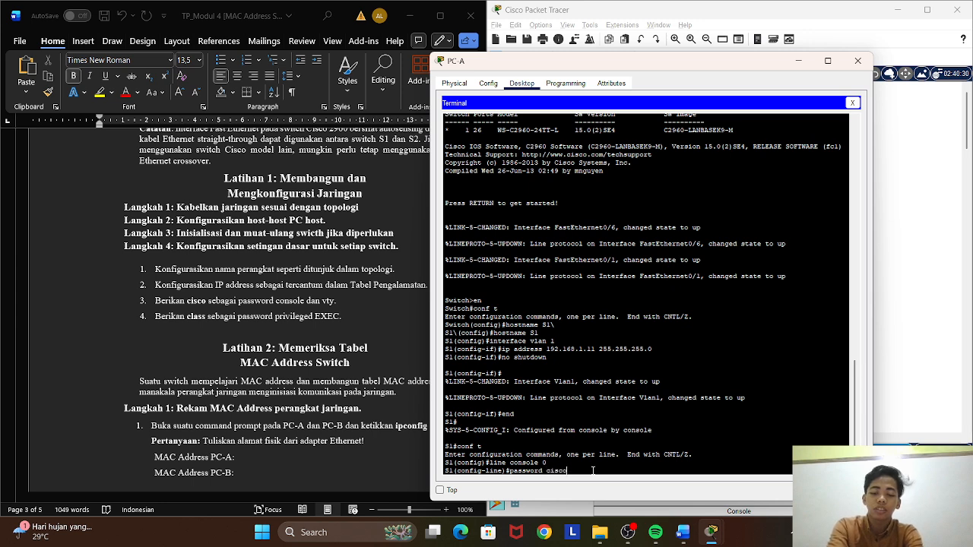
key("Return")
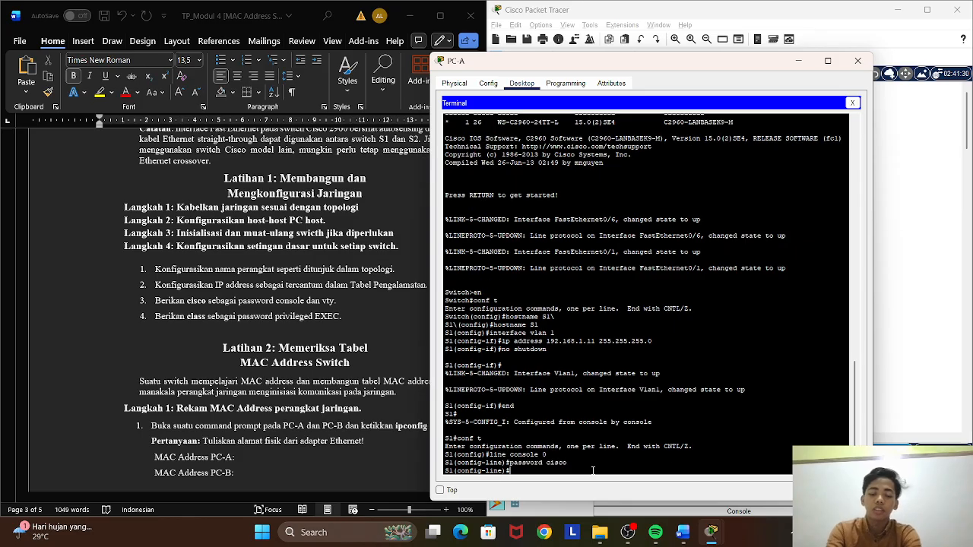
type("login")
key("Return")
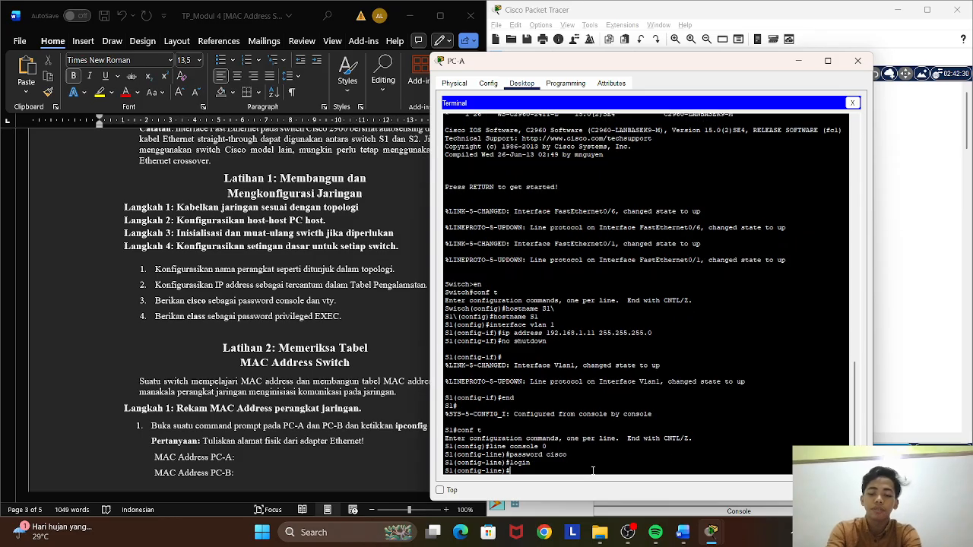
type("exit")
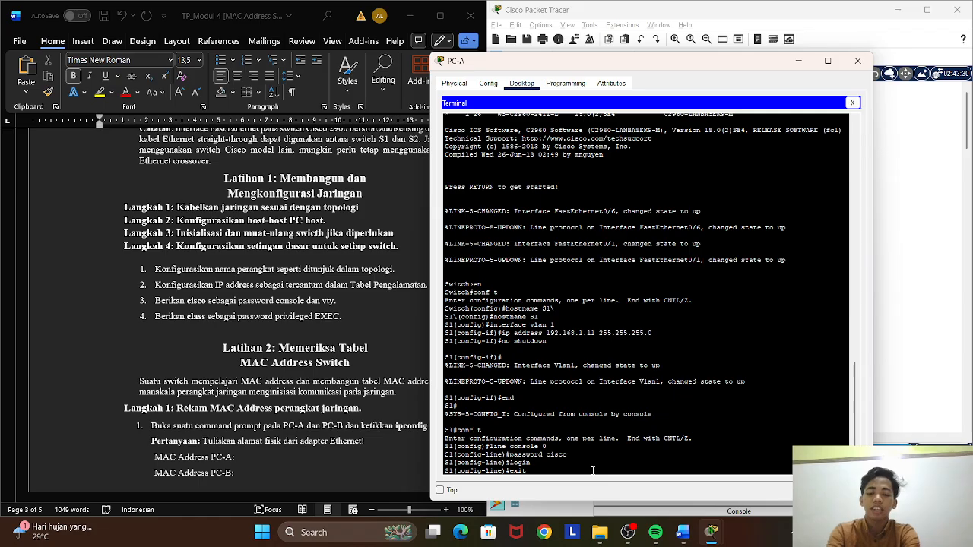
key("Return")
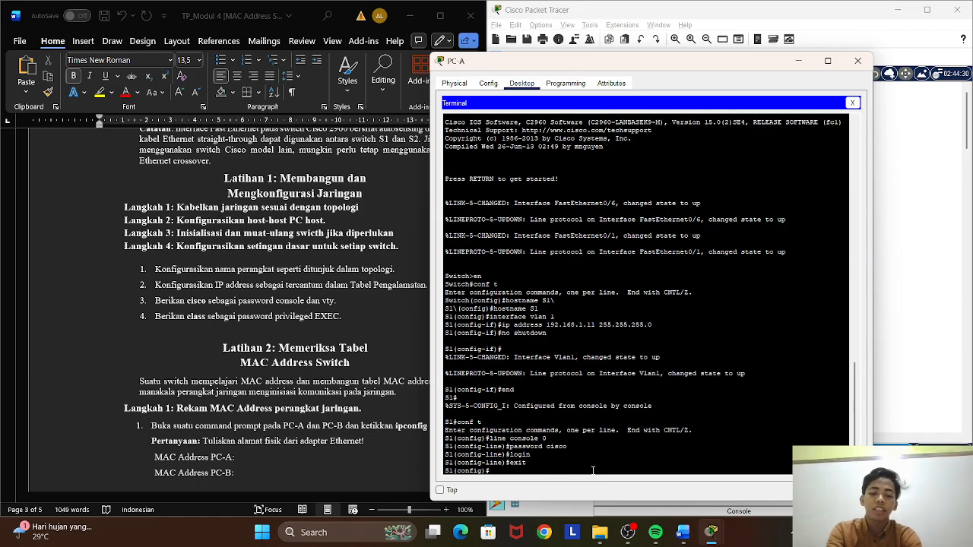
Enter line configuration for vty 0 4 on S1 and set the VTY password.
type("li")
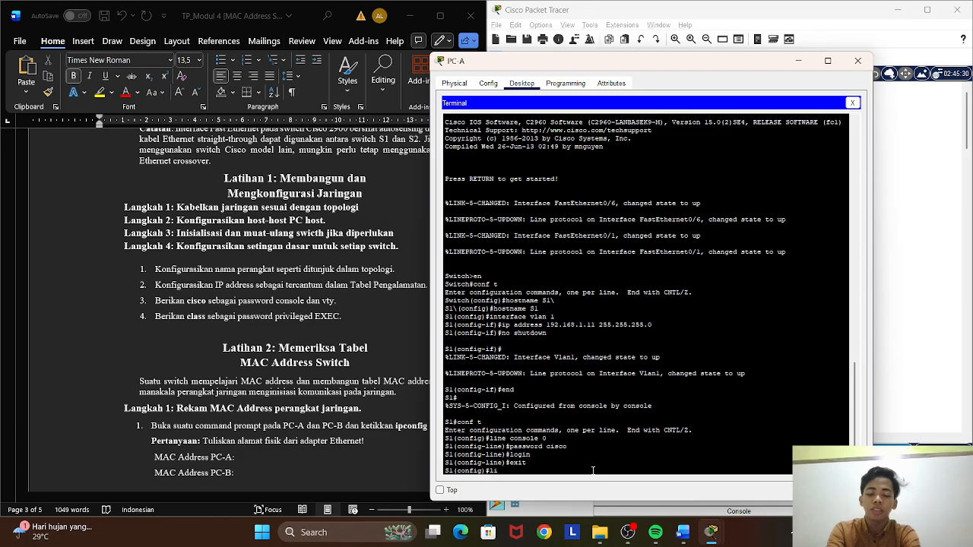
type("ne vty ")
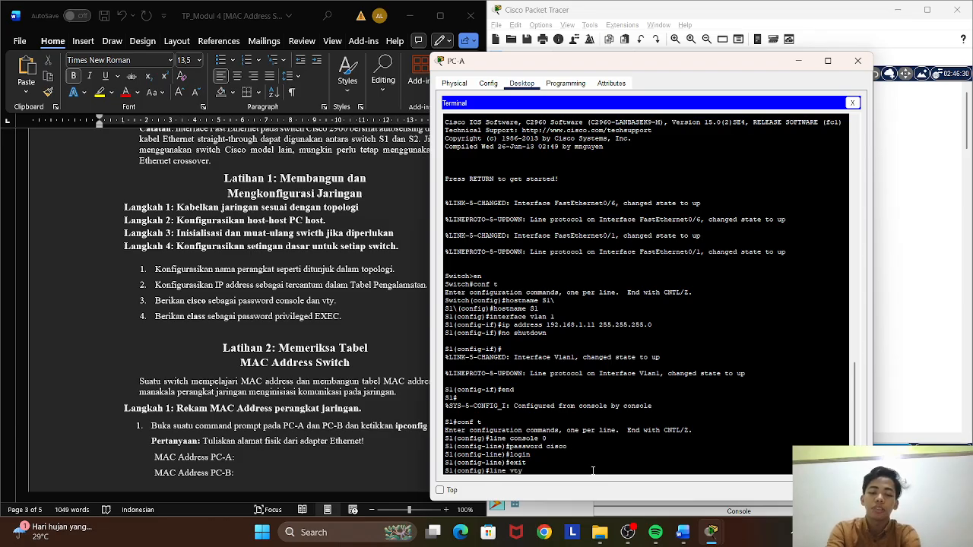
type("0 4")
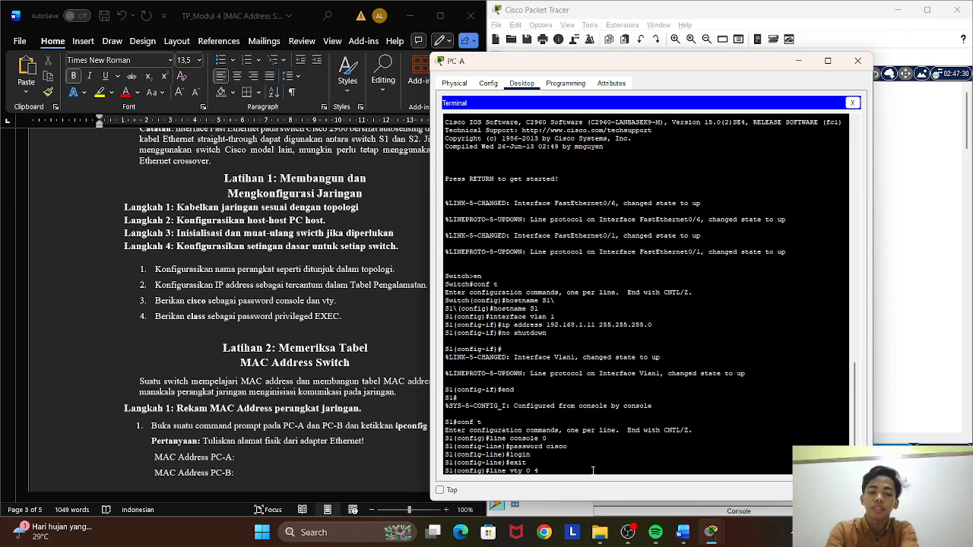
key("Return")
type("pass")
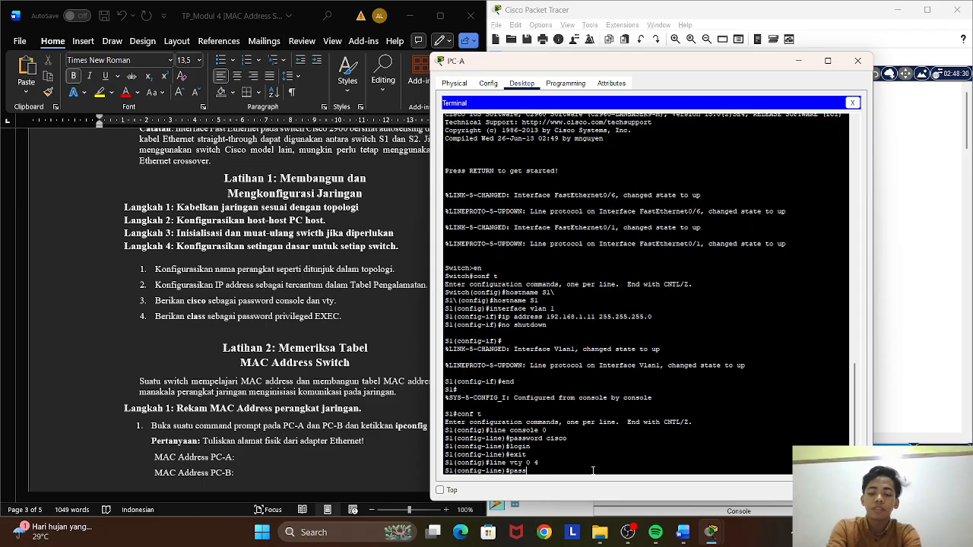
type("word")
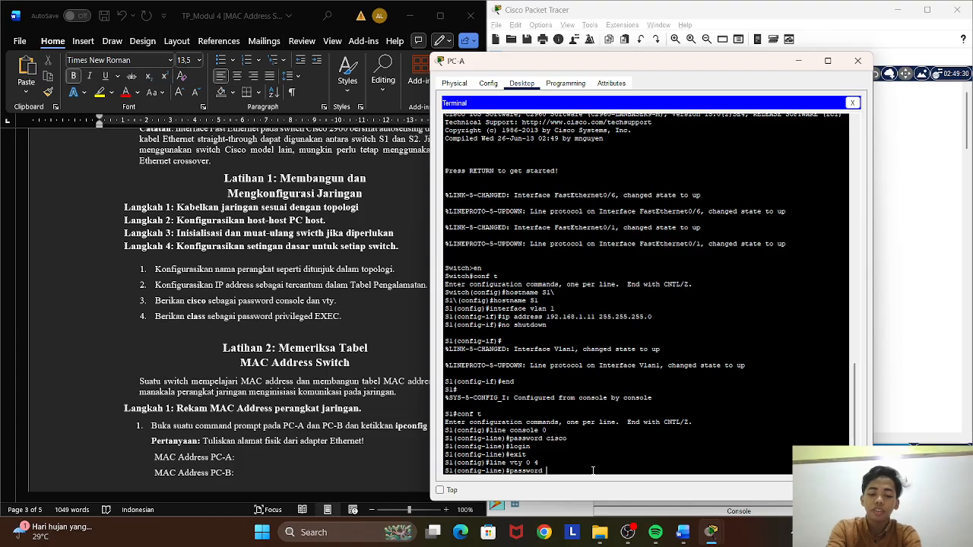
type(" cisc")
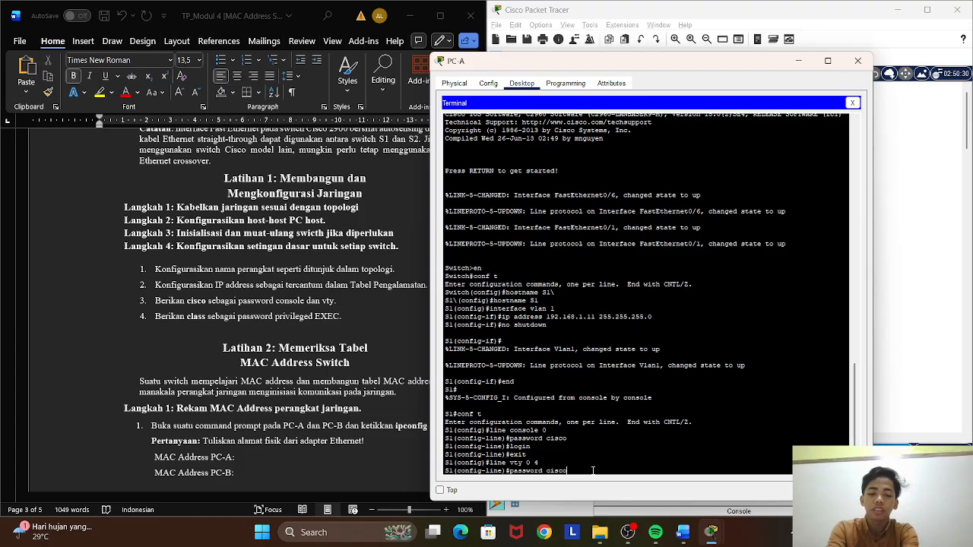
type("o")
key("Return")
Require login on the VTY lines and exit to global configuration mode.
type("lo")
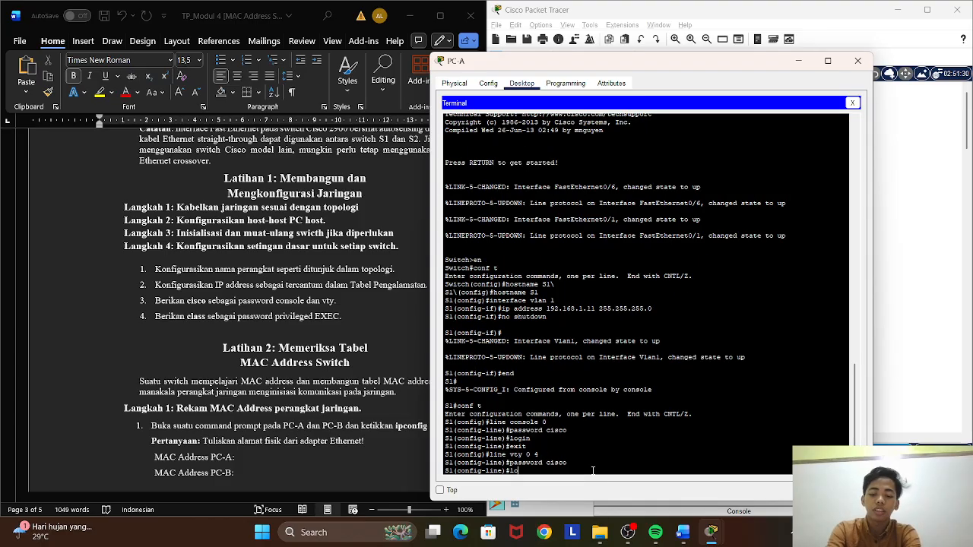
type("gin")
key("Return")
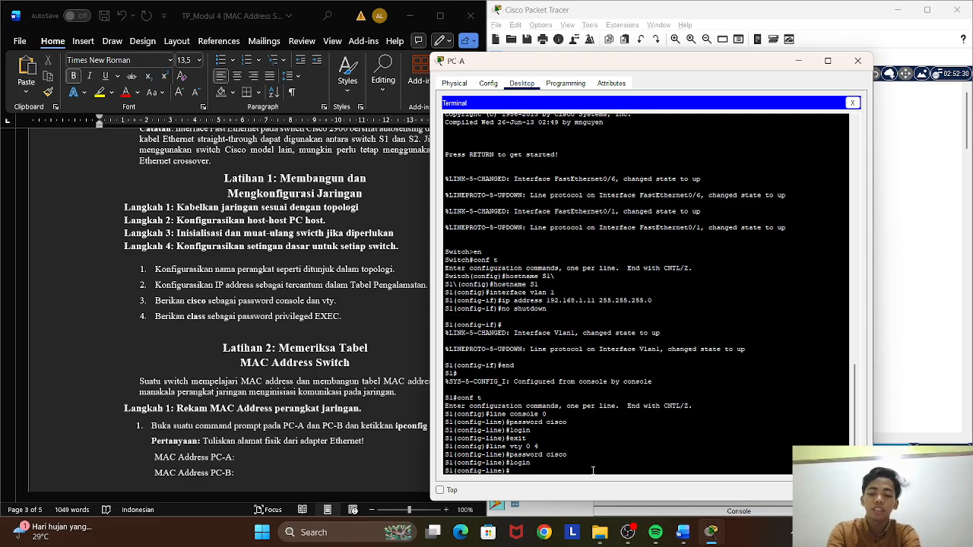
type("exit")
key("Return")
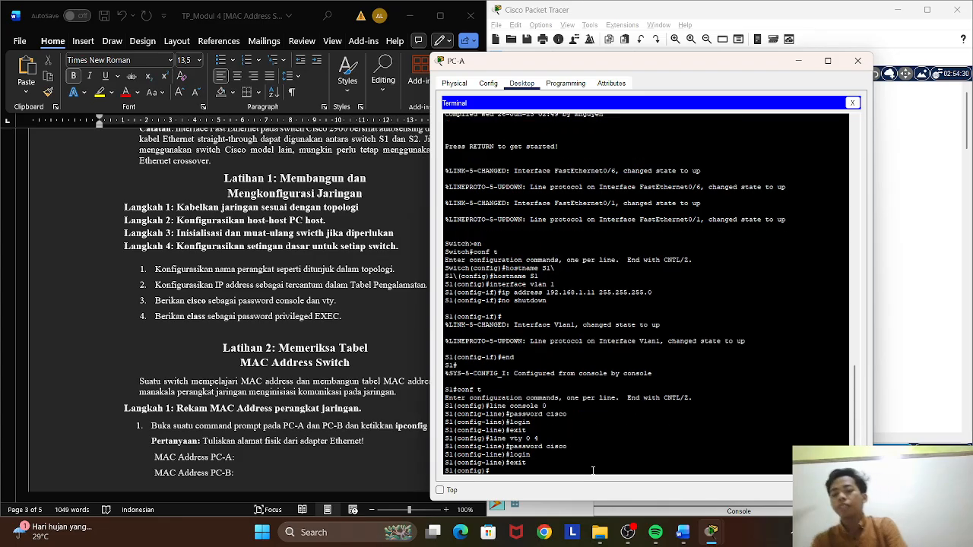
scroll(593, 471, "up", 1)
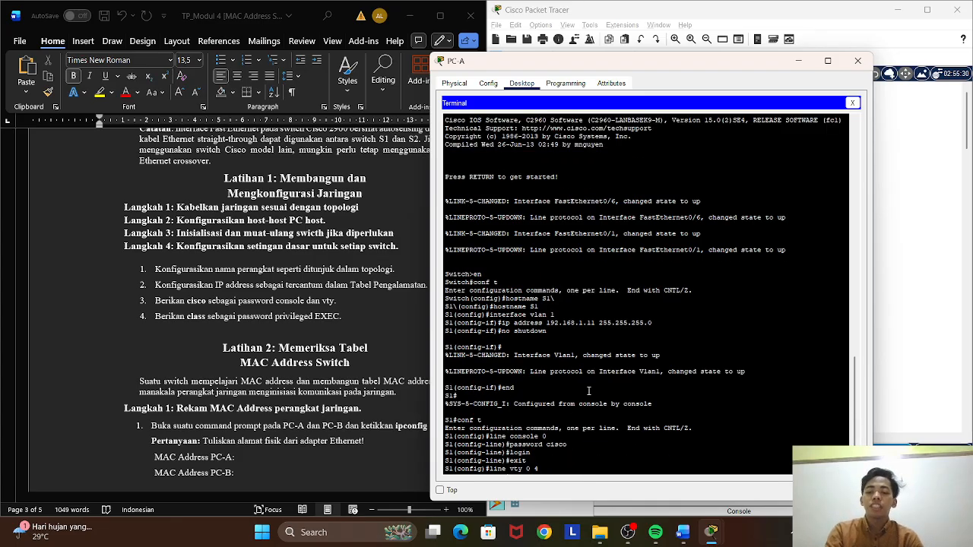
scroll(583, 421, "down", 1)
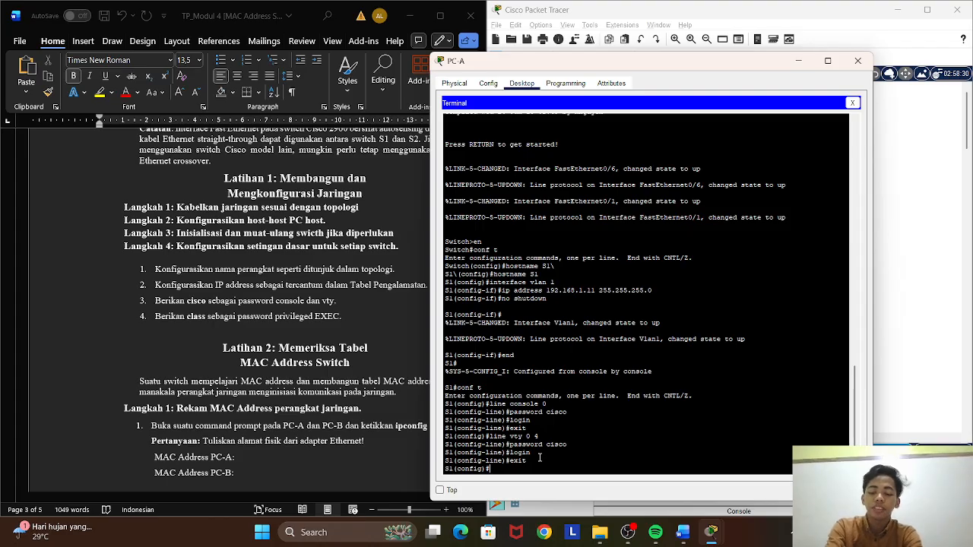
type("ecret")
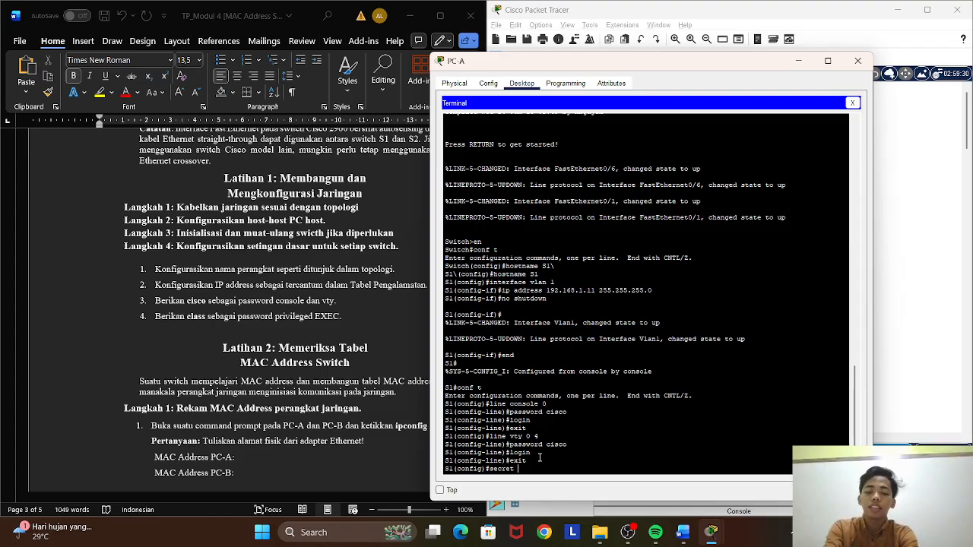
key("BackSpace")
key("BackSpace")
key("BackSpace")
key("BackSpace")
key("BackSpace")
key("BackSpace")
key("BackSpace")
Set the privileged EXEC password on S1 with enable secret and end the configuration session.
type("en")
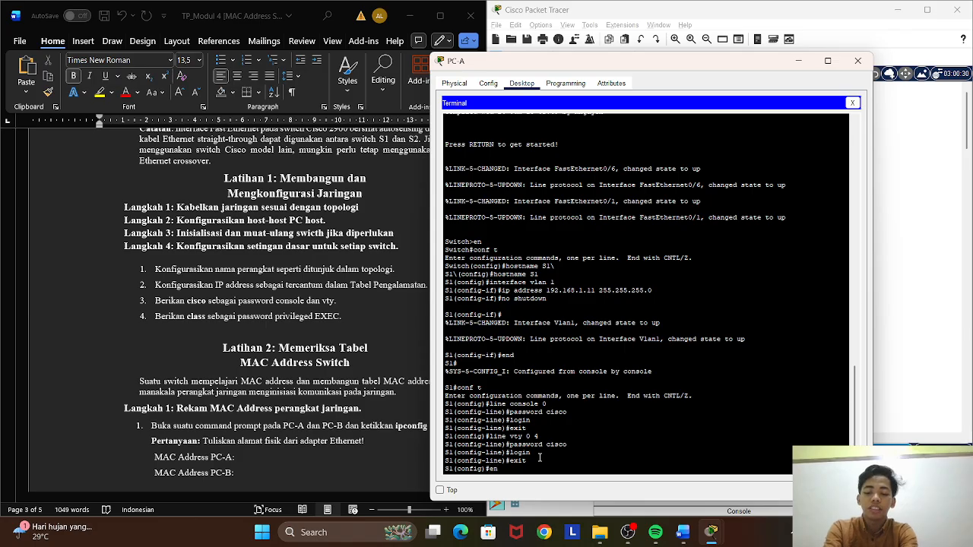
type("able se")
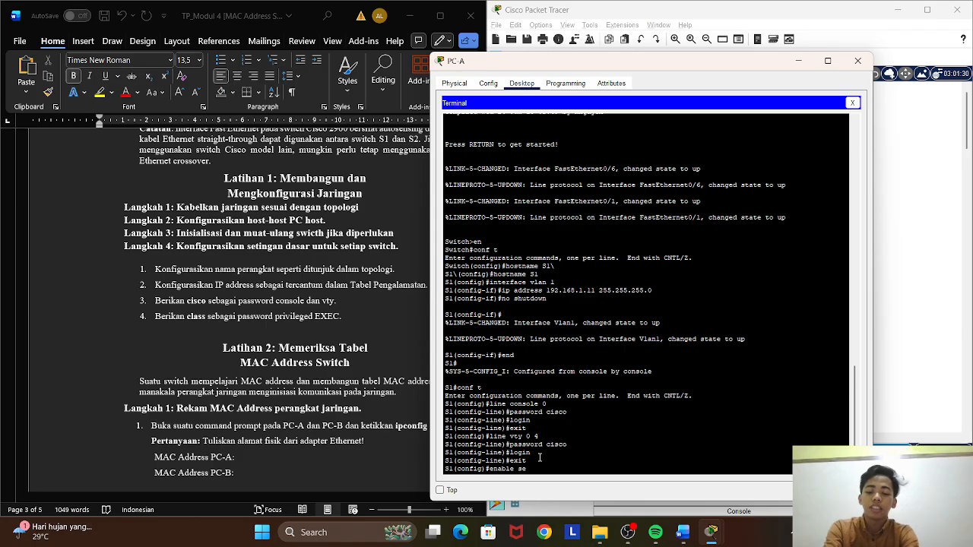
type("crte")
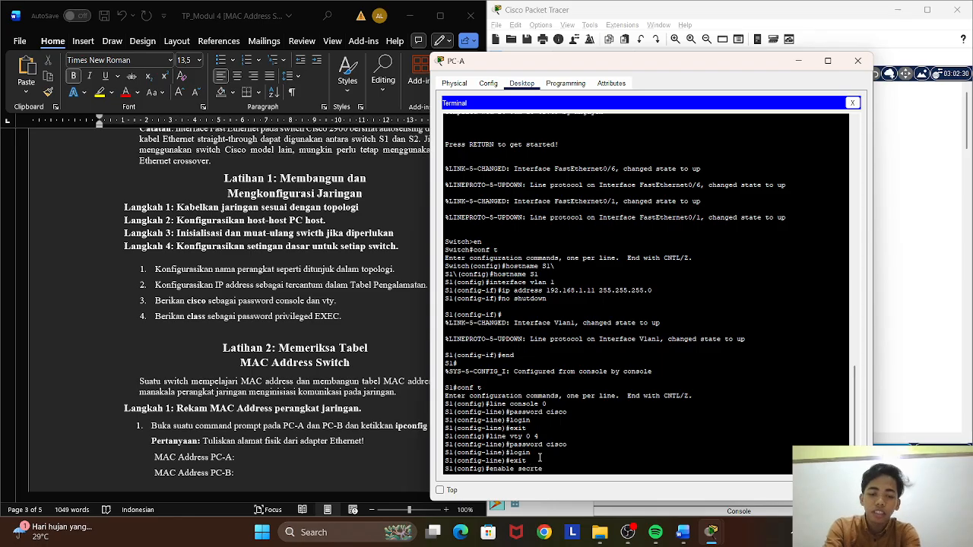
key("BackSpace")
key("BackSpace")
type("et")
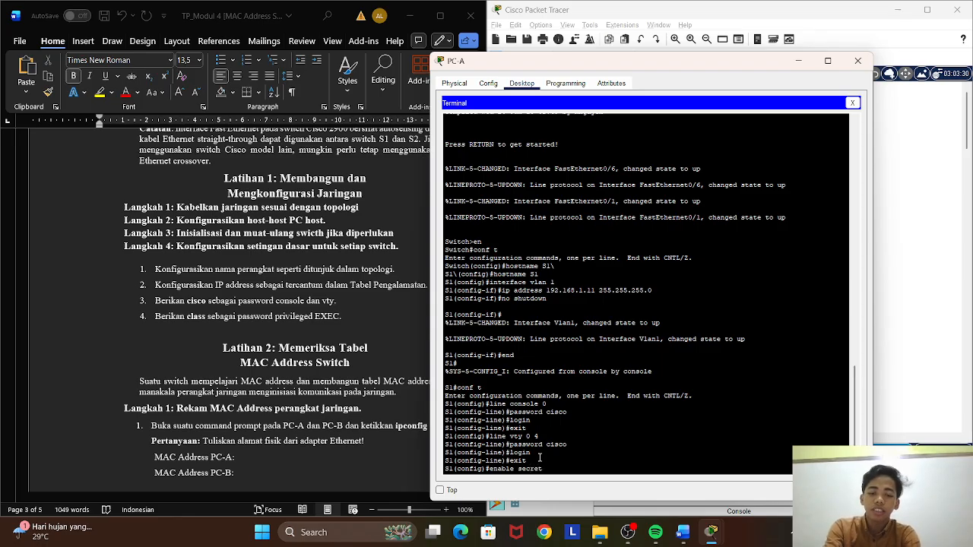
type(" class")
key("Return")
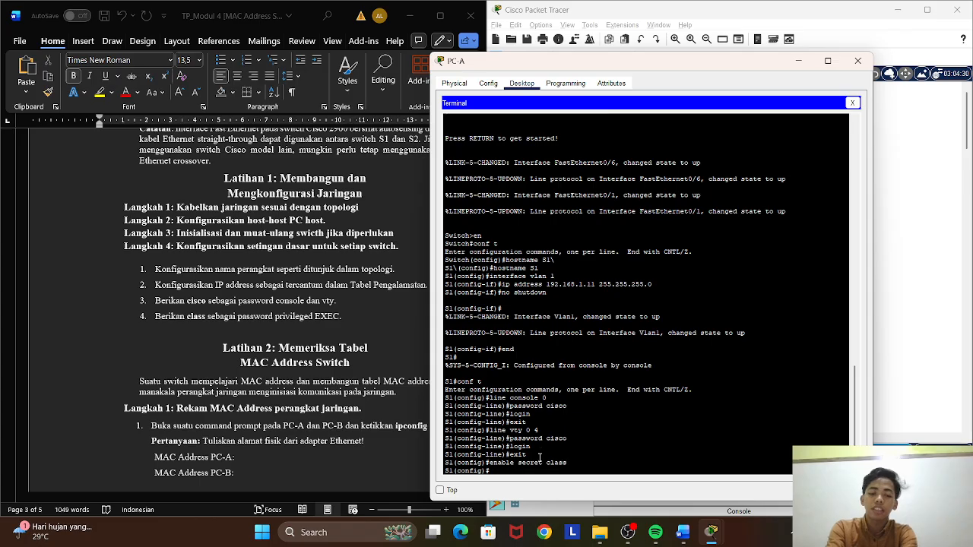
type("end")
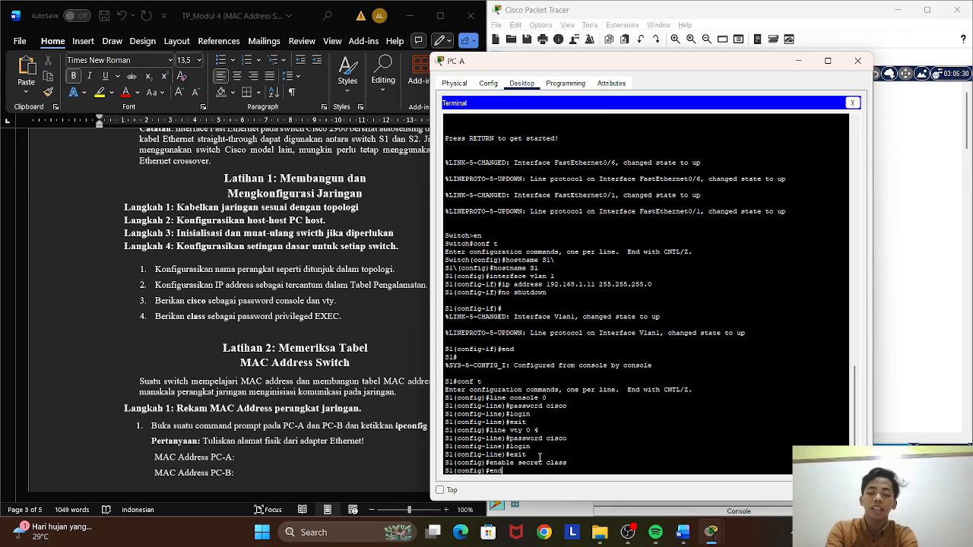
key("Return")
key("Return")
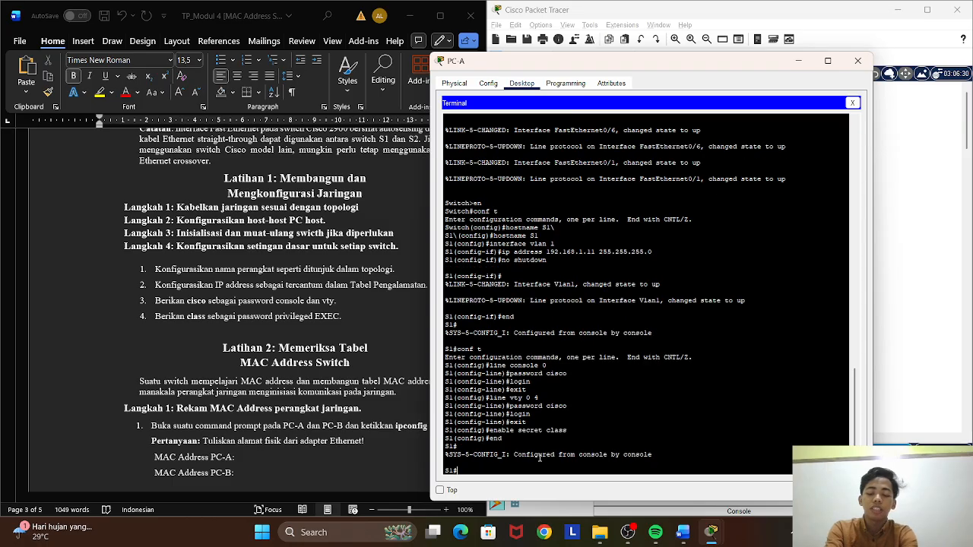
Save the S1 configuration with write memory, and close the terminal and the PC-A window.
type("write")
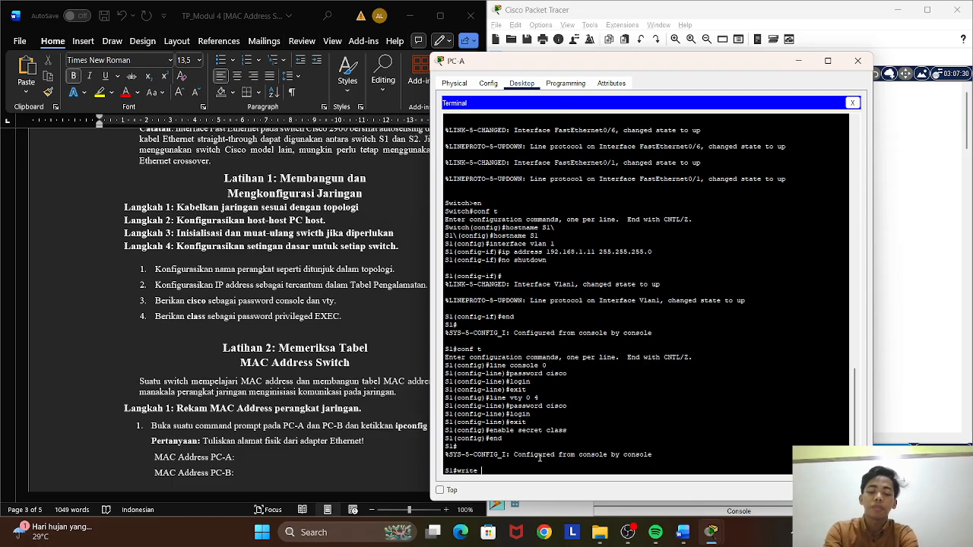
type(" memo")
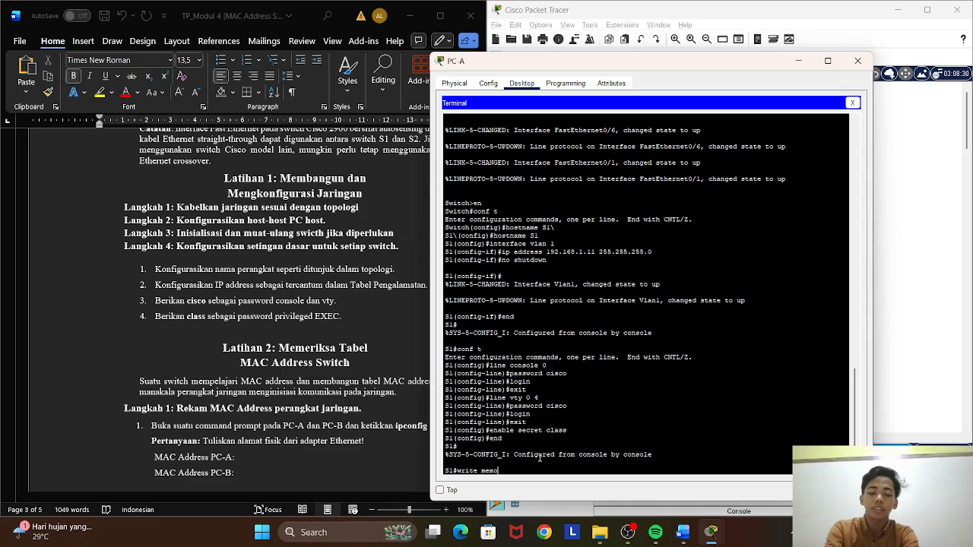
type("ry")
key("Return")
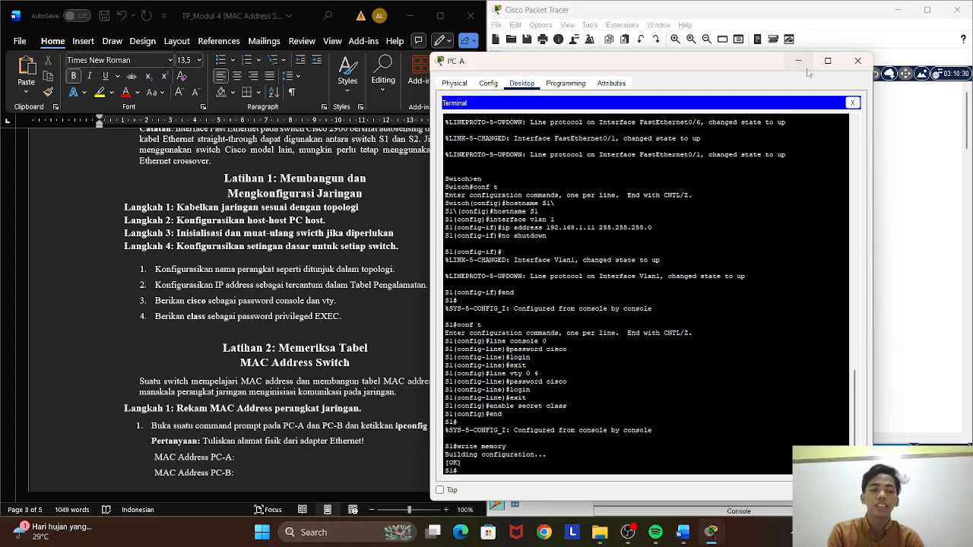
left_click(852, 102)
left_click(858, 61)
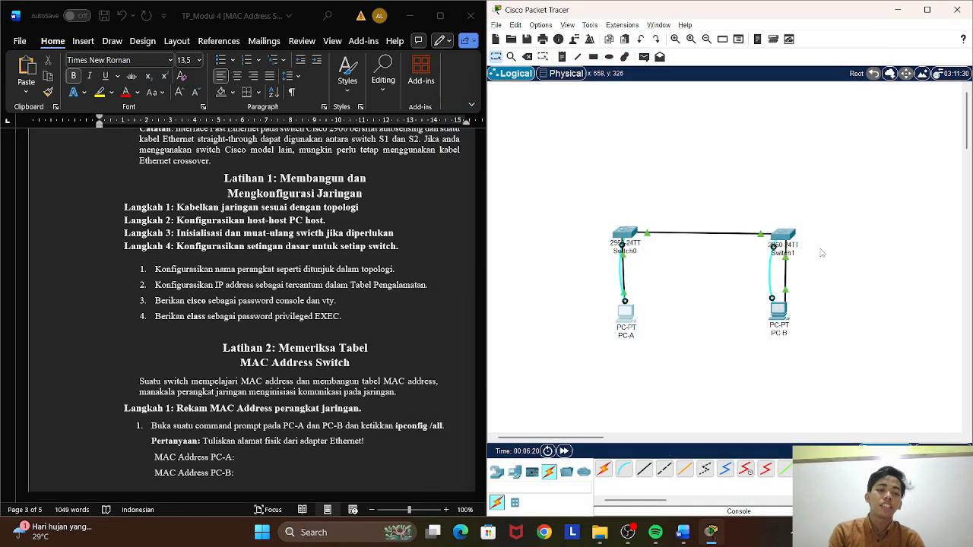
Open the Terminal on PC-B with the default port settings and start the console session on its switch.
left_click(779, 318)
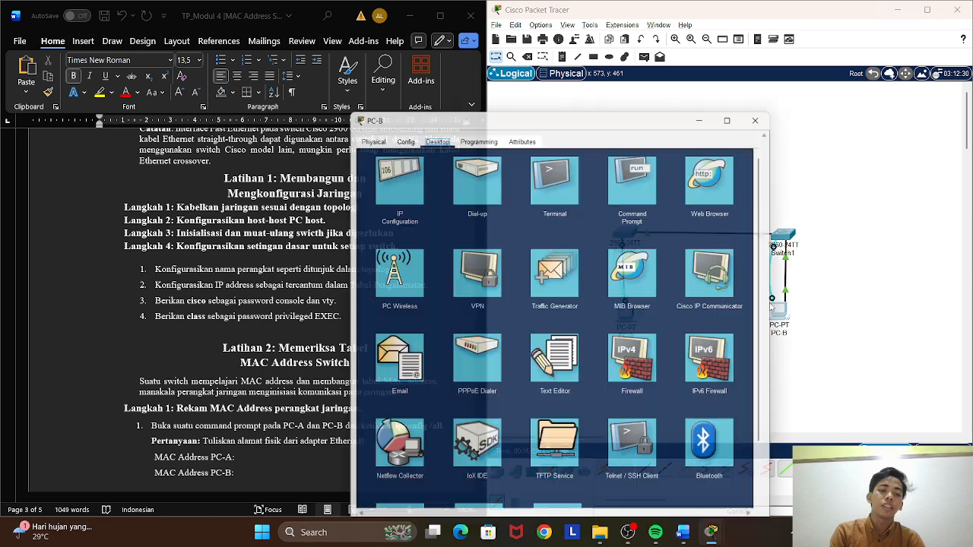
left_click(565, 158)
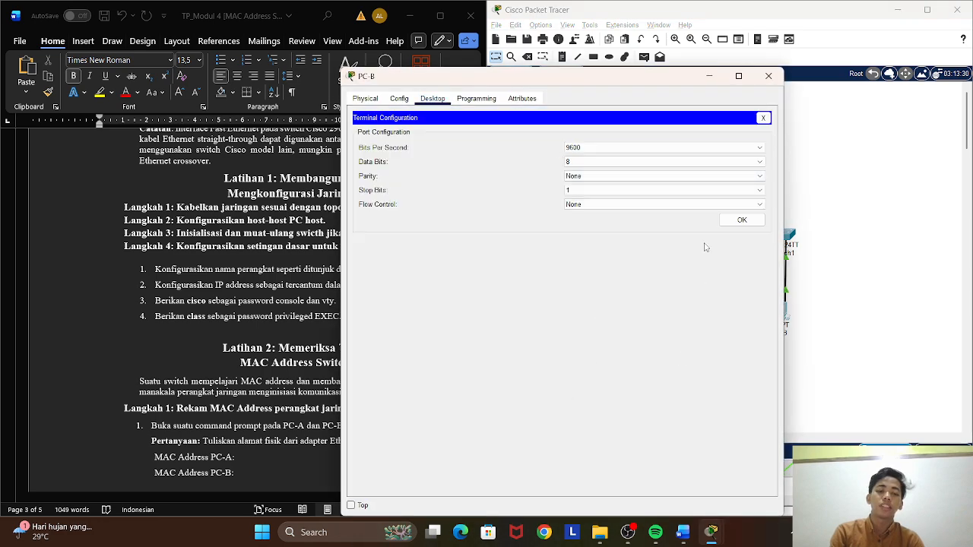
left_click(741, 220)
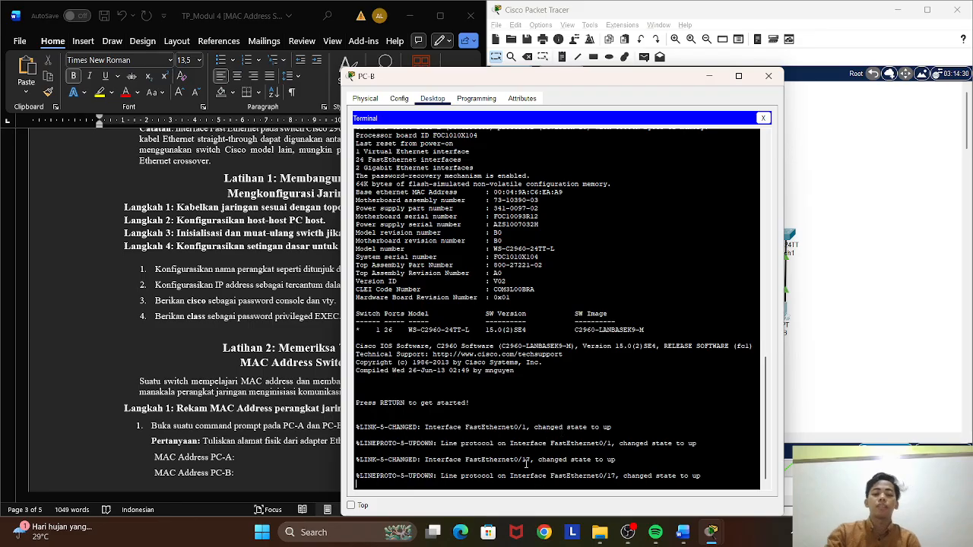
key("Return")
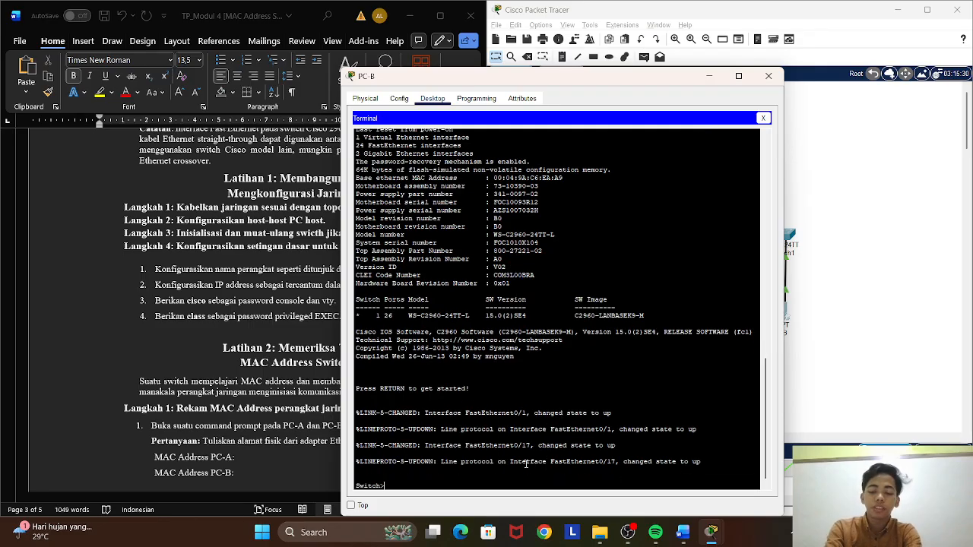
Enter privileged EXEC mode and global configuration mode on the switch connected to PC-B.
type("en")
key("Return")
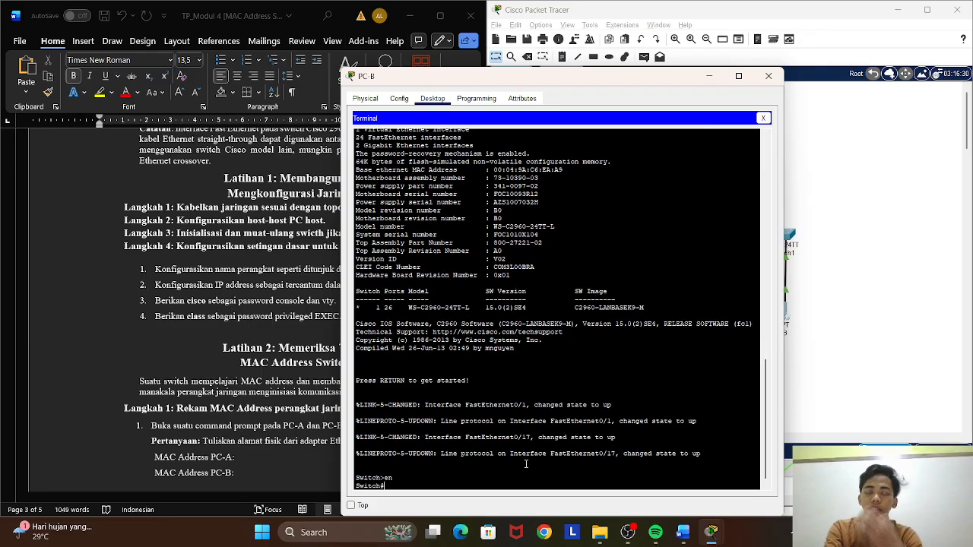
type("con")
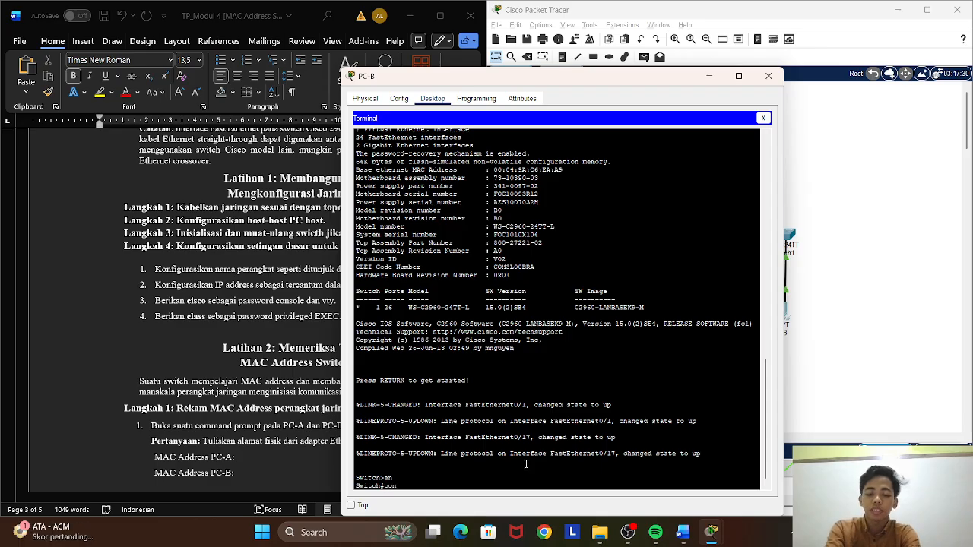
type("f t")
key("Return")
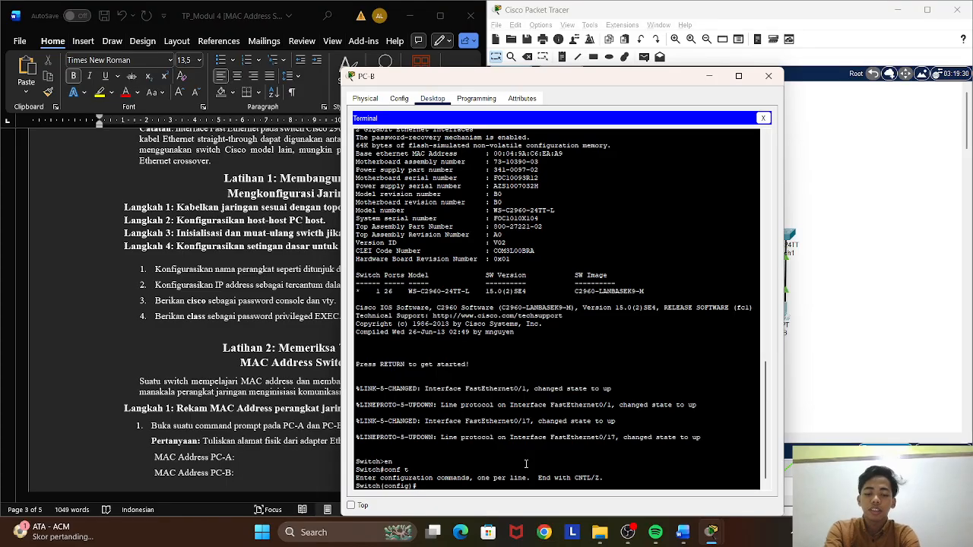
Set the hostname of the switch connected to PC-B to S2.
type("hos")
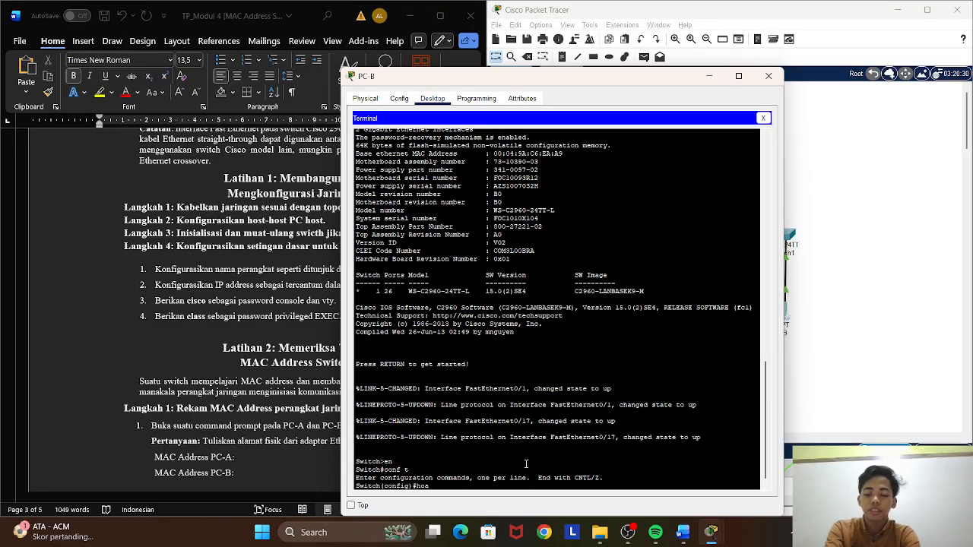
type("tn")
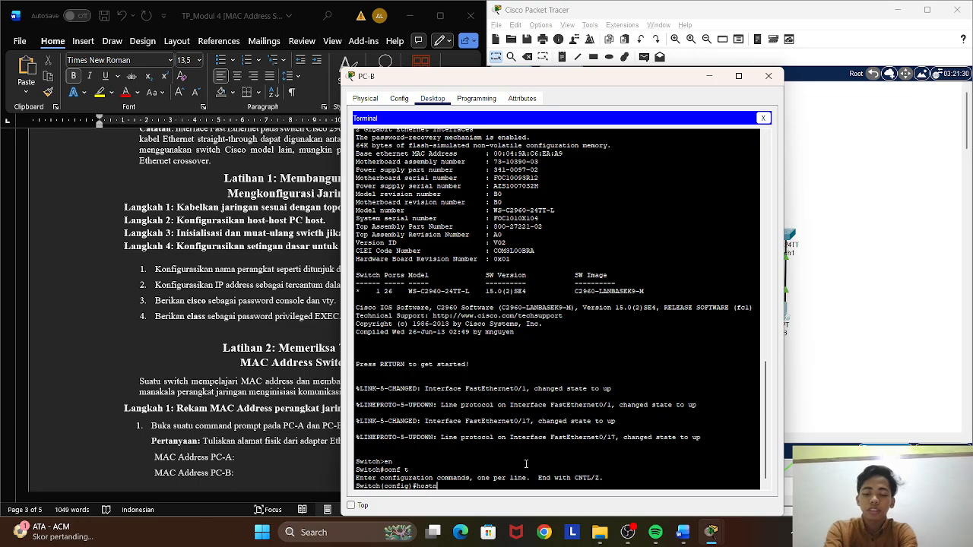
type("ame S")
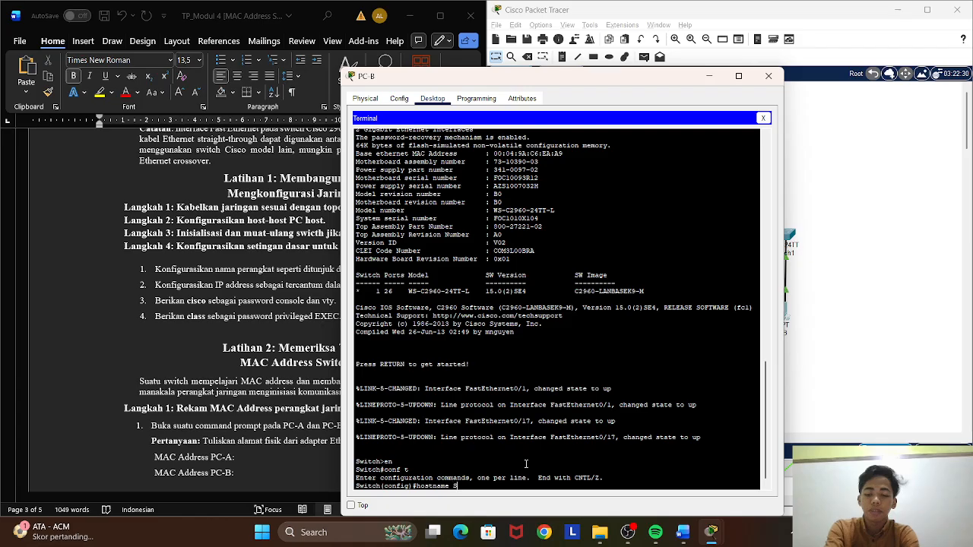
type("2")
key("Return")
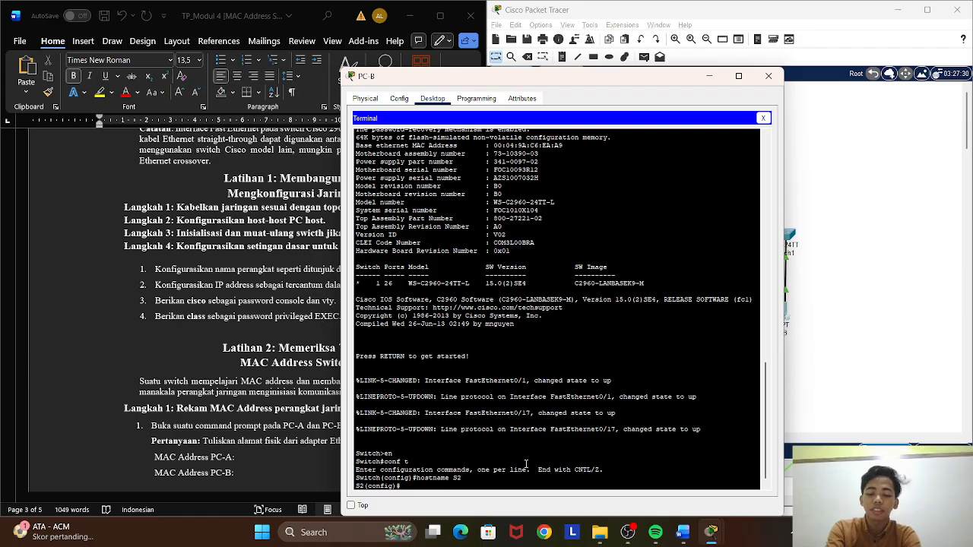
Assign IP address 192.168.1.12 with subnet mask 255.255.255.0 to interface VLAN 1 on S2.
type("inter")
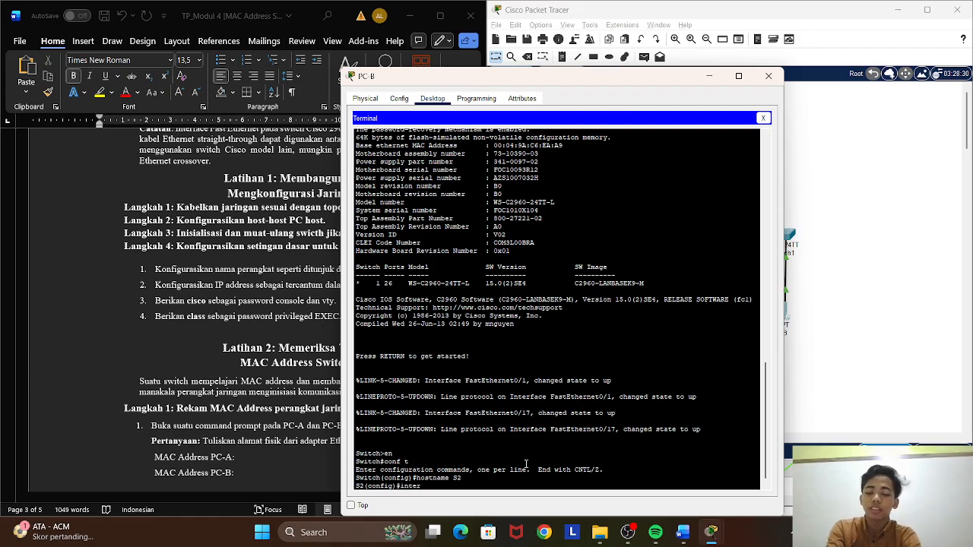
type("face")
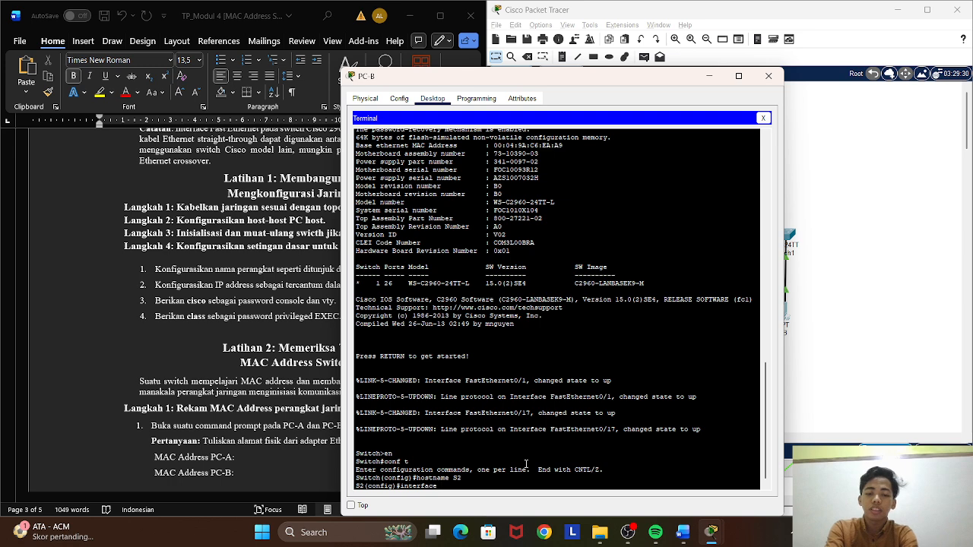
type(" vla")
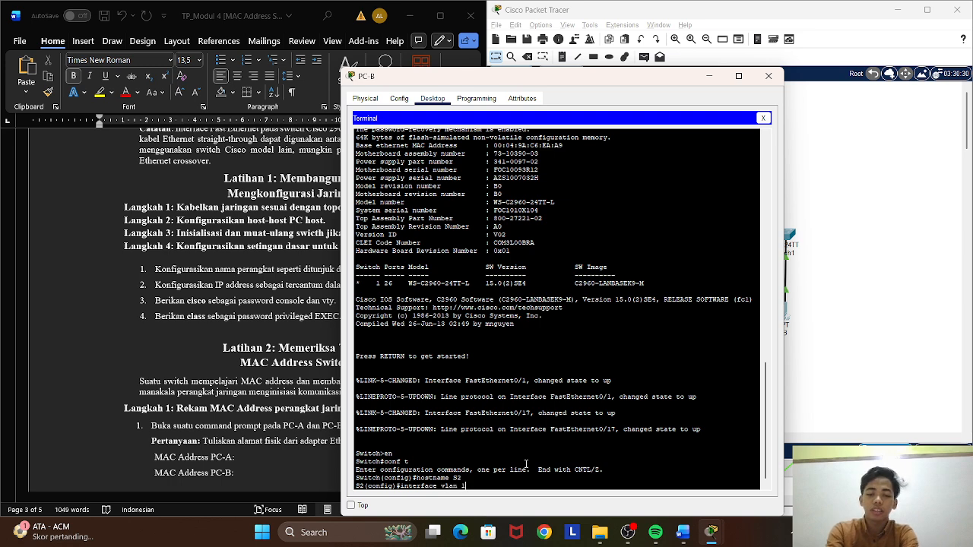
type("n 1")
key("Return")
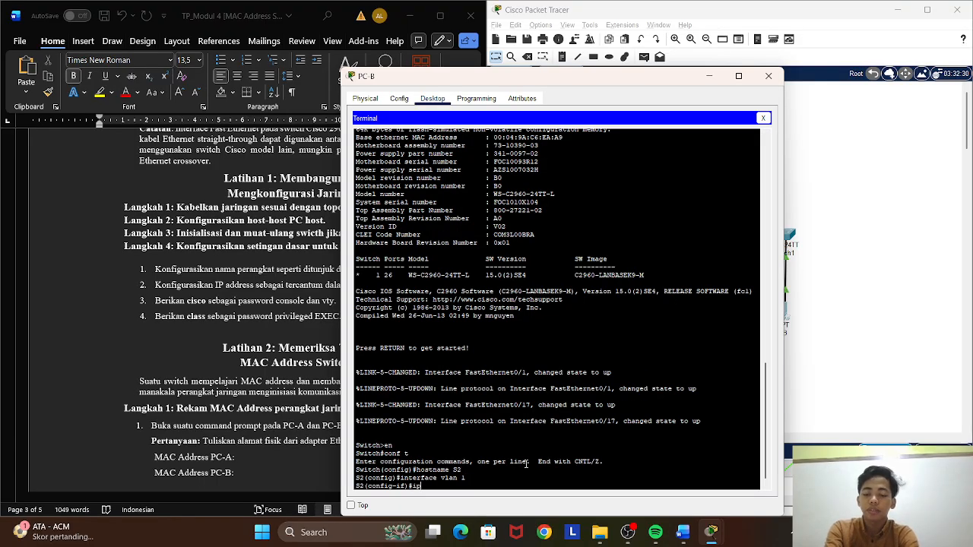
type("ip add")
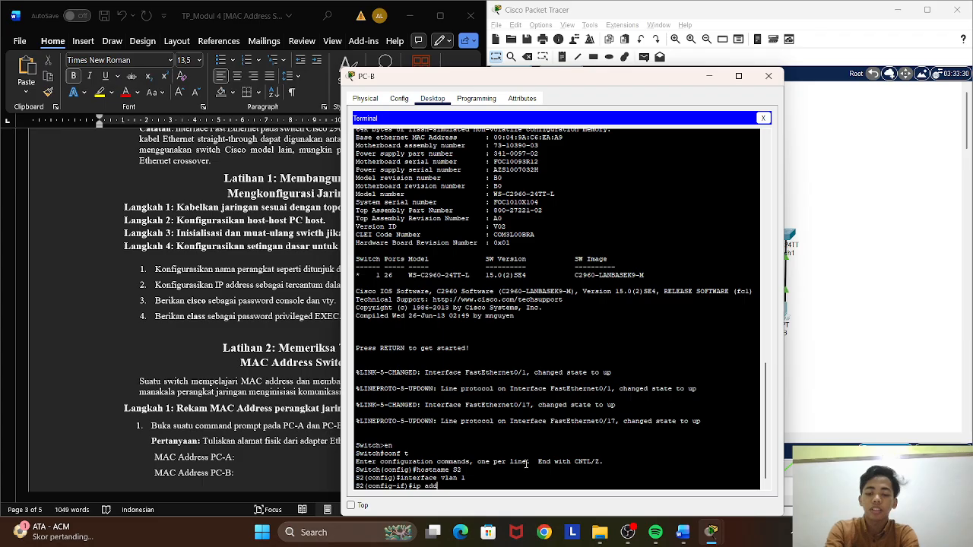
type("ress")
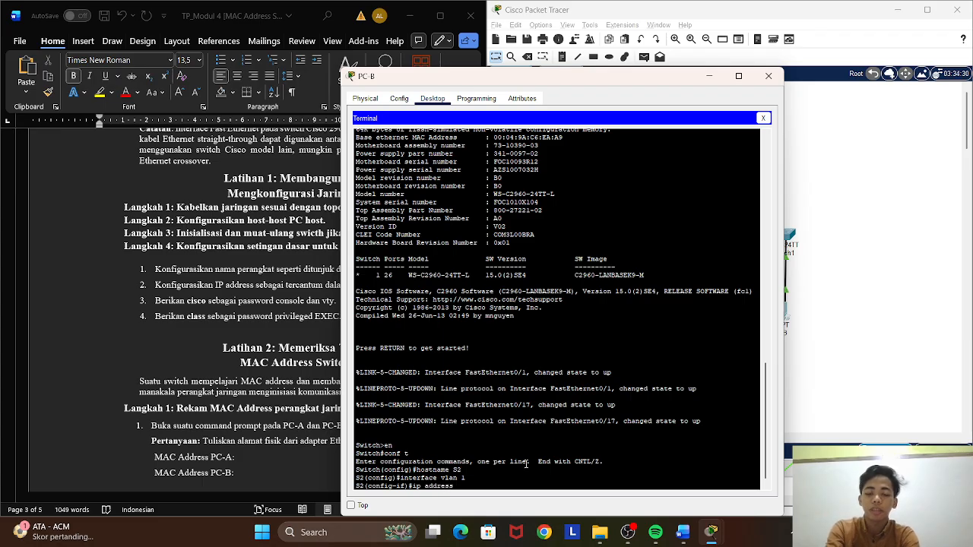
type(" 192.1")
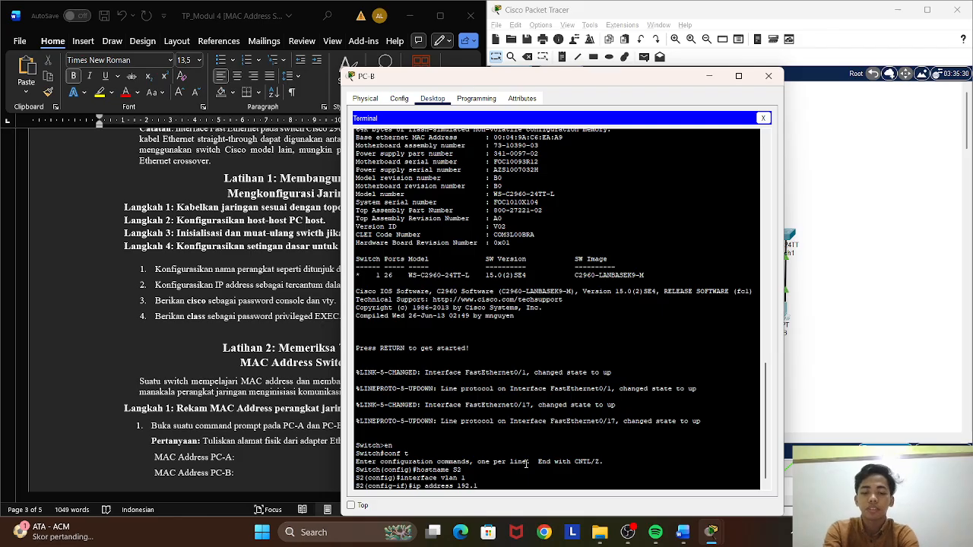
type("68.1")
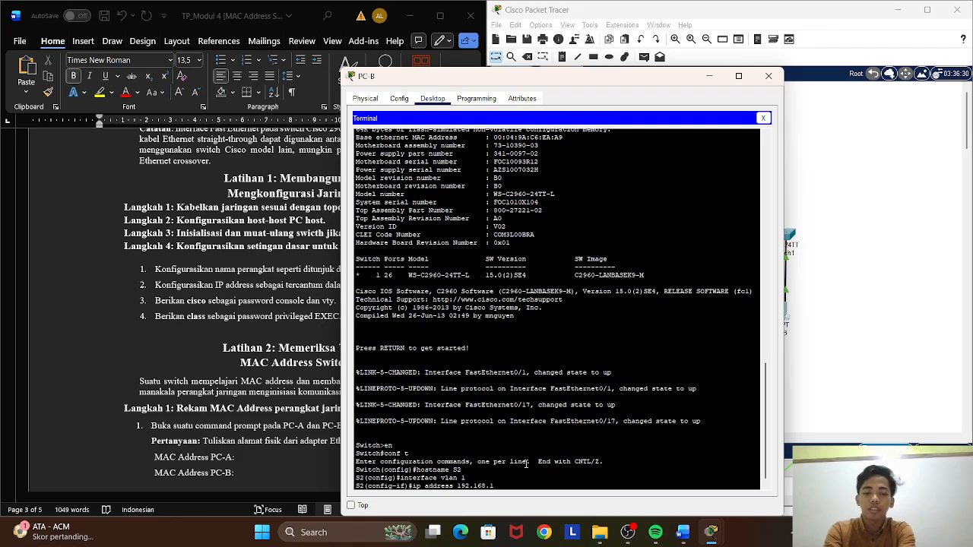
type(".12")
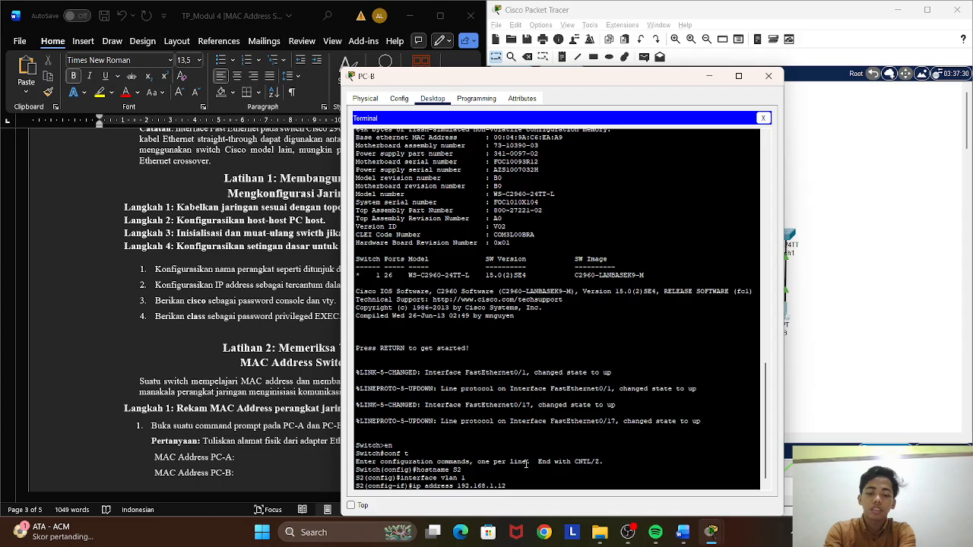
type(" 255.")
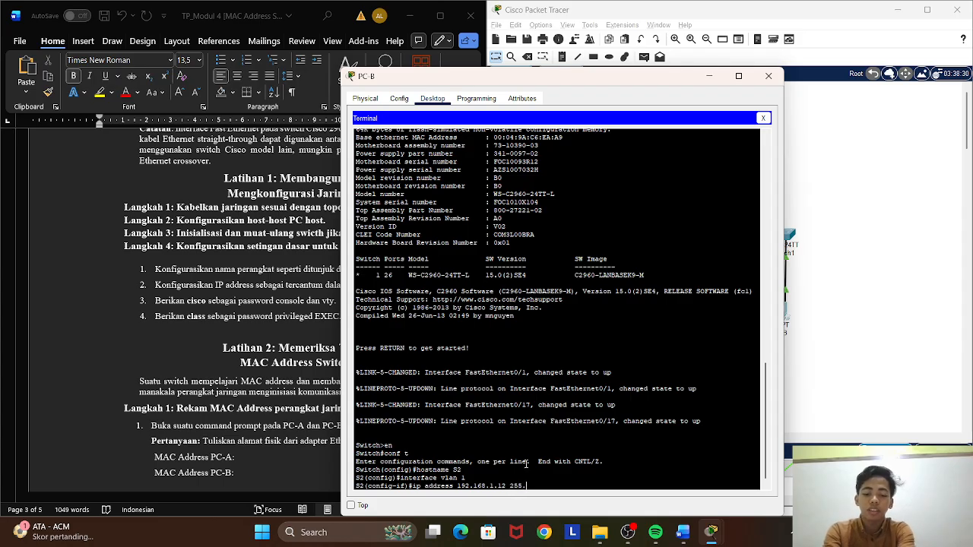
type("255")
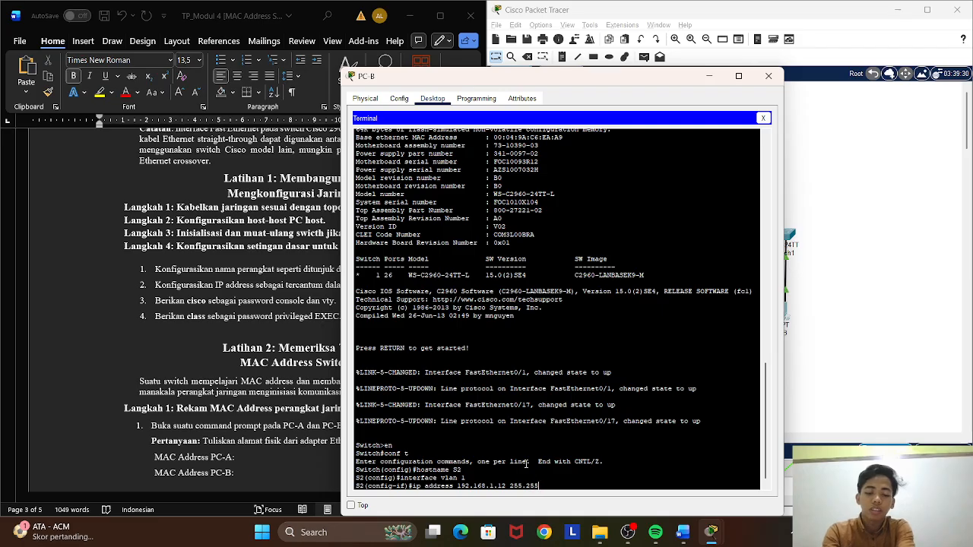
type(".255.")
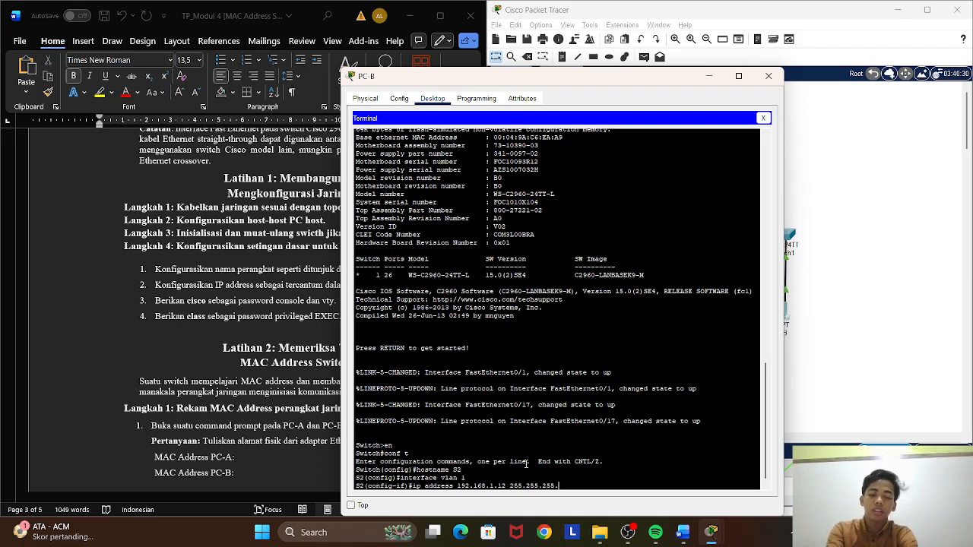
type("0")
key("Return")
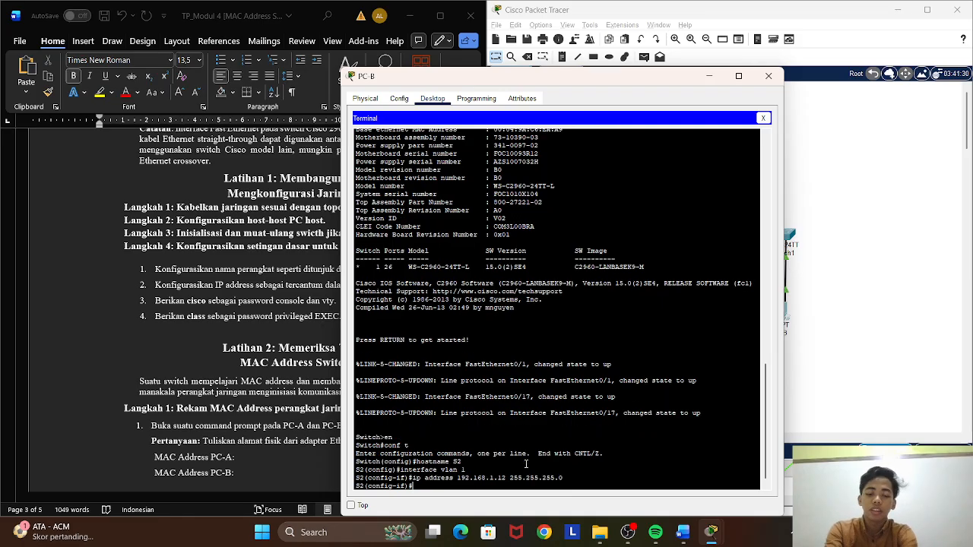
Enable the VLAN 1 interface on S2 with no shutdown and end the configuration session.
type("no")
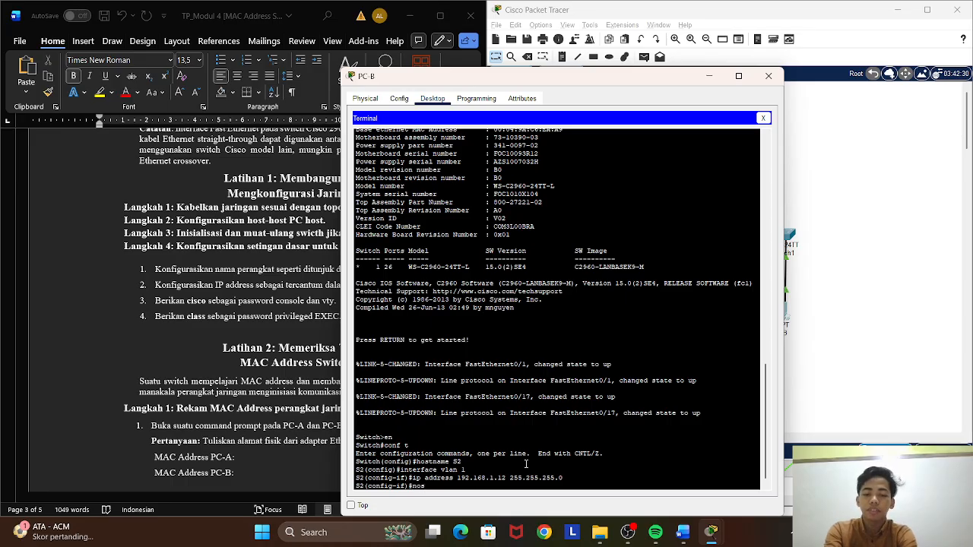
type(" s")
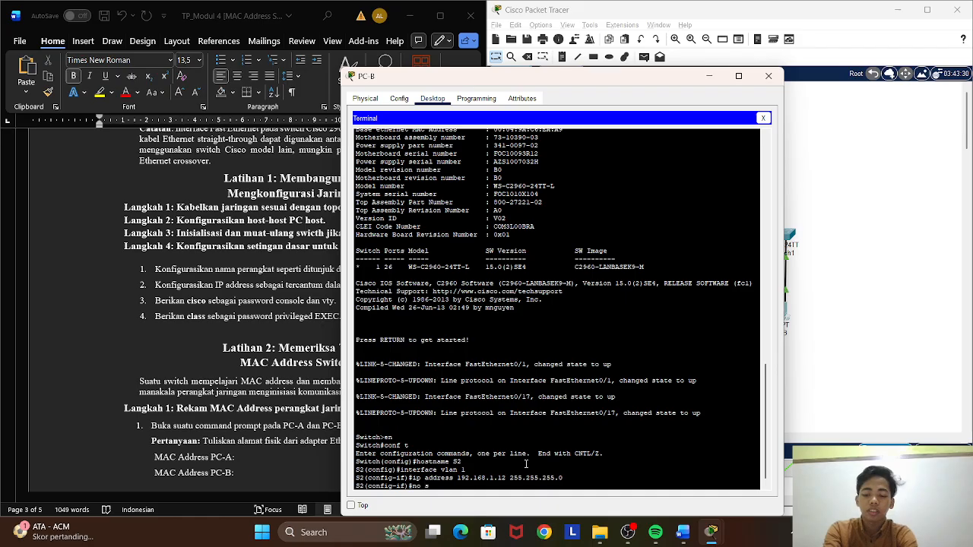
type("hut")
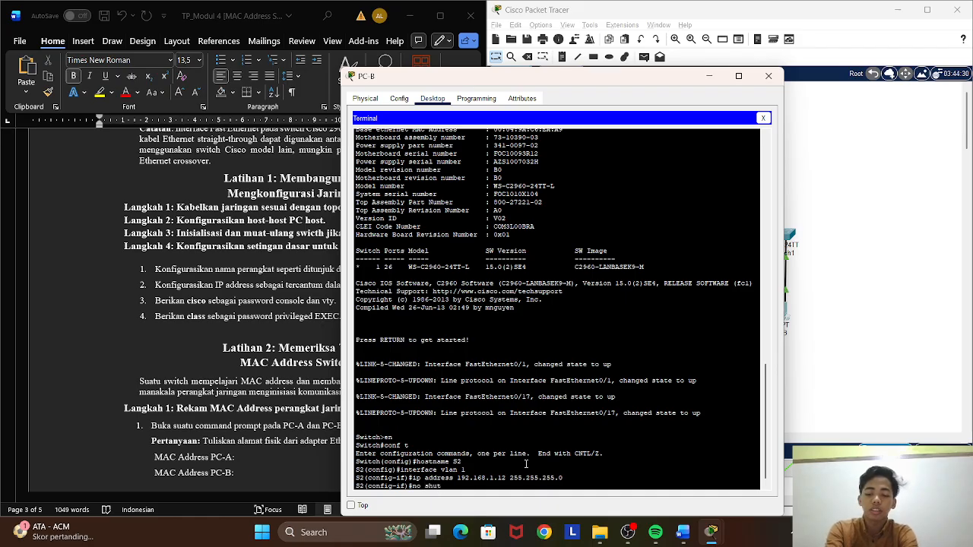
type("dow")
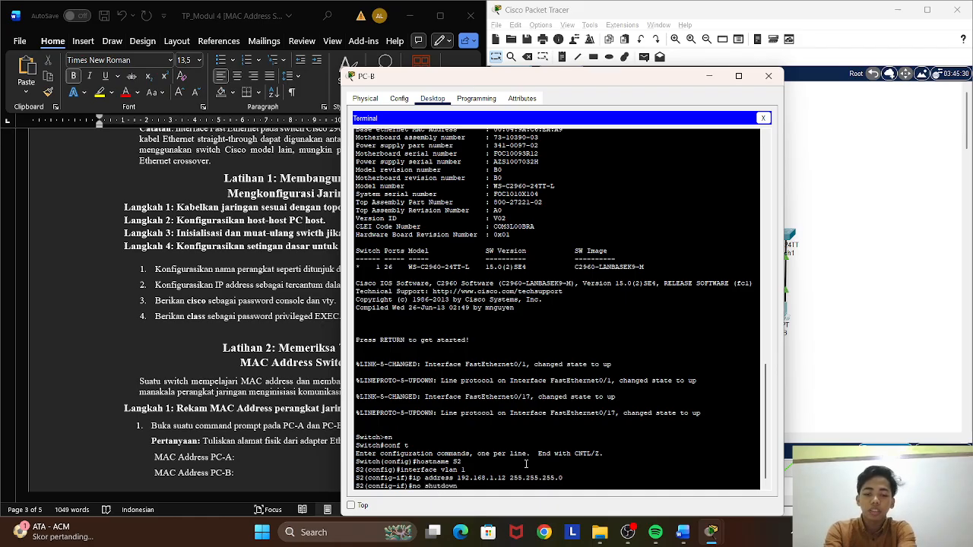
type("n")
key("Return")
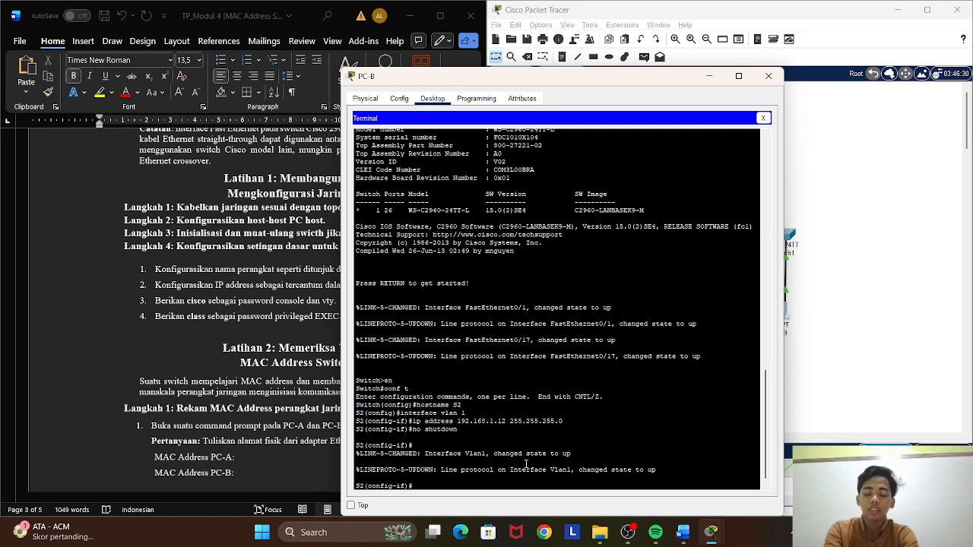
type("end")
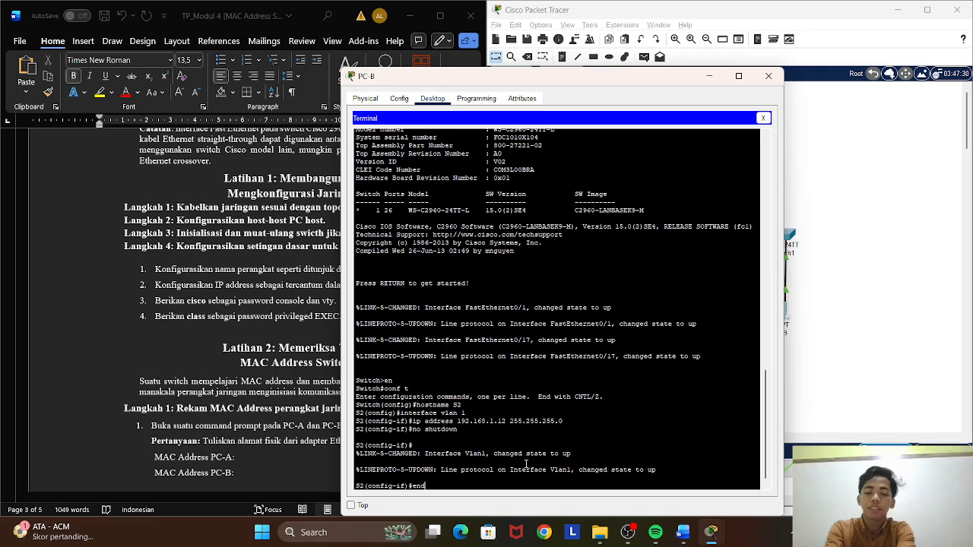
key("Return")
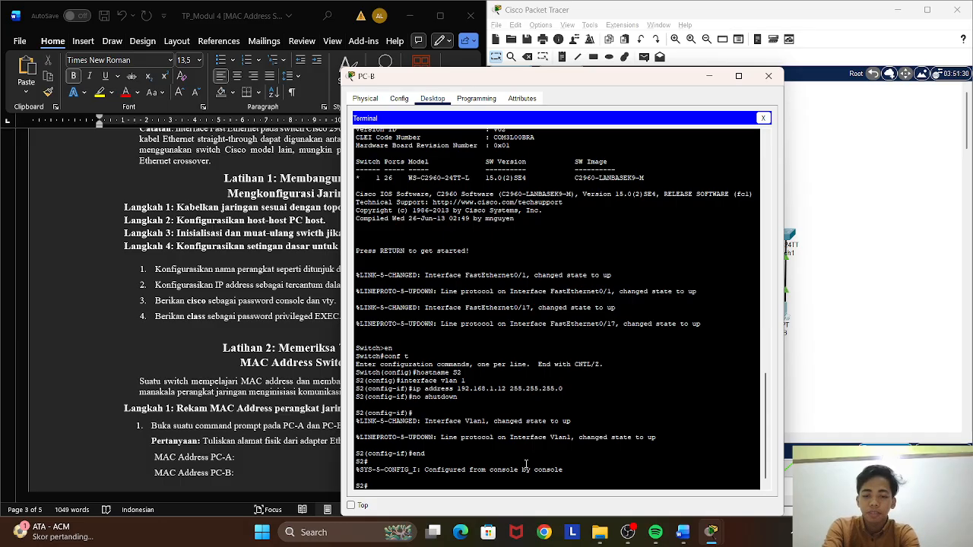
Enter global configuration mode on S2 and open line console 0 for configuration.
type("conf t")
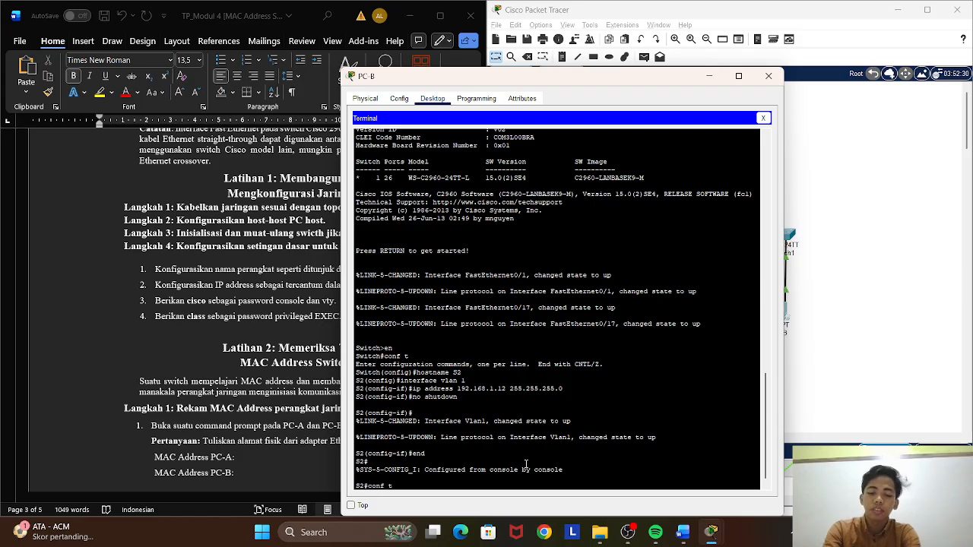
key("Return")
type("l")
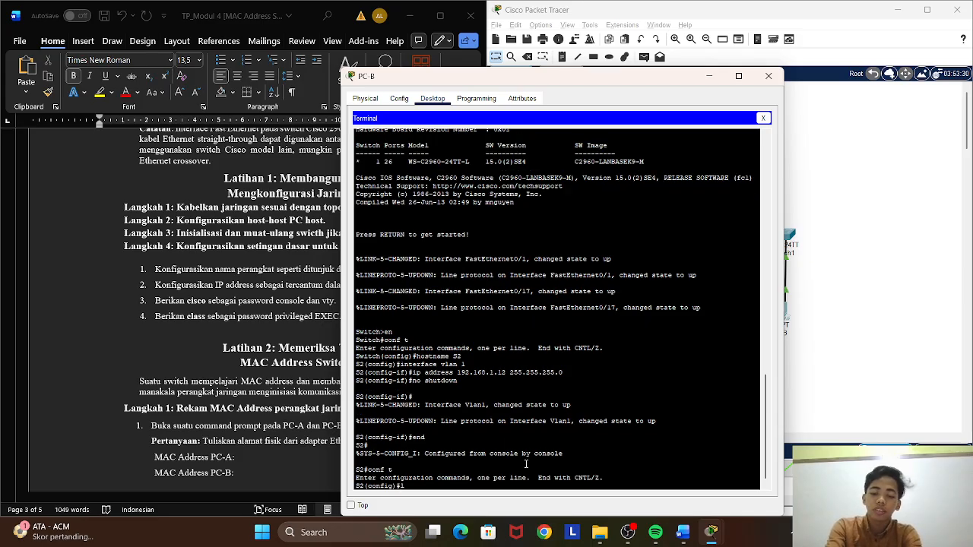
type("ine c")
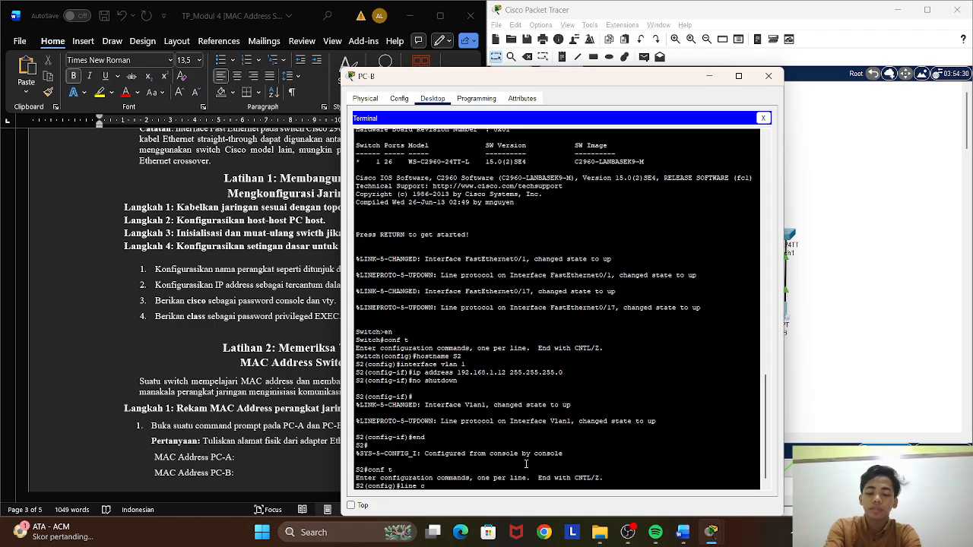
type("onsole")
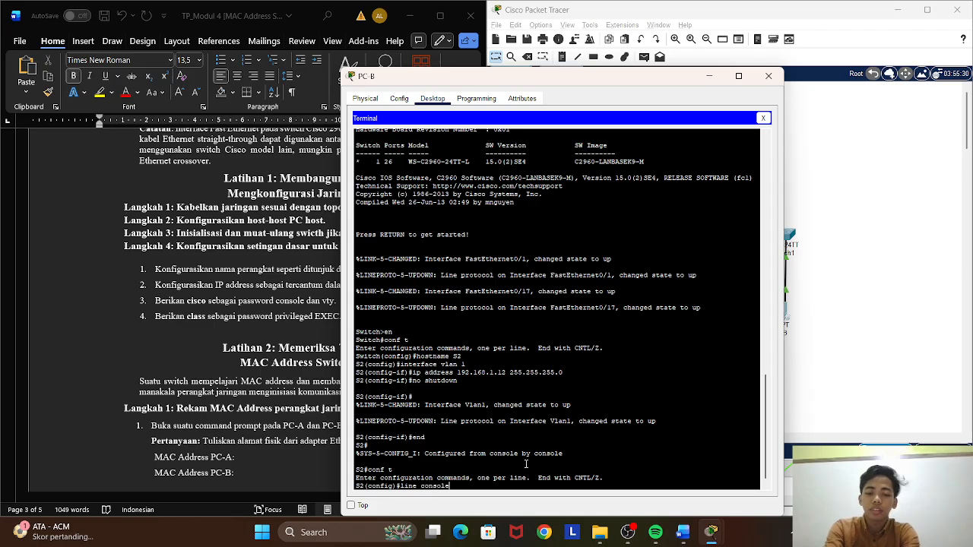
type(" 0")
key("Return")
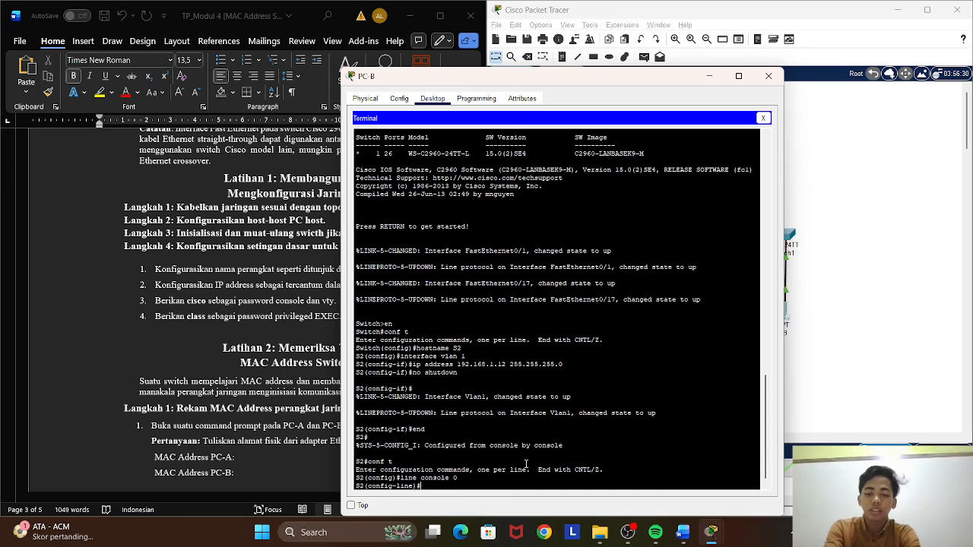
Set the console line password on S2 as given in the lab instructions.
type("passw")
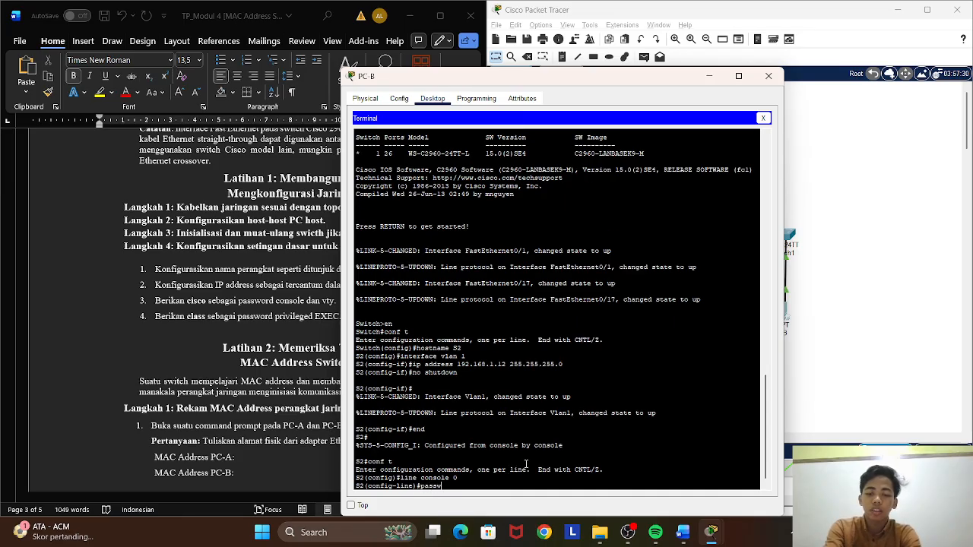
type("ord")
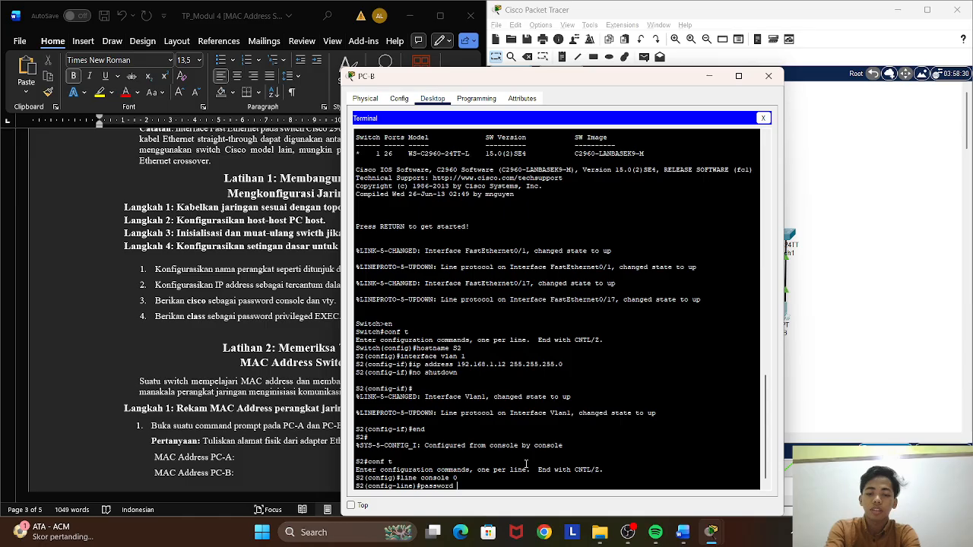
type(" cisco")
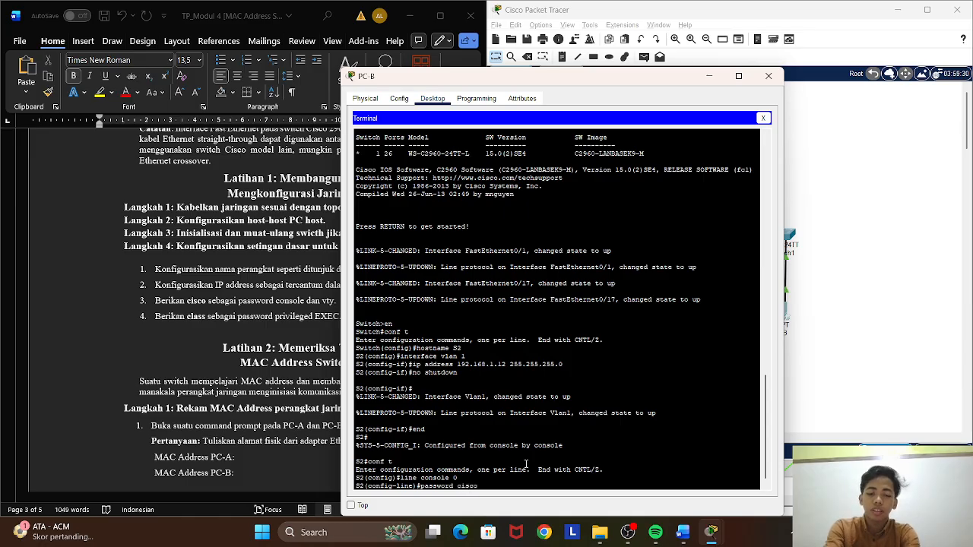
key("Return")
Require login on S2's console line and return to global configuration mode.
type("lo")
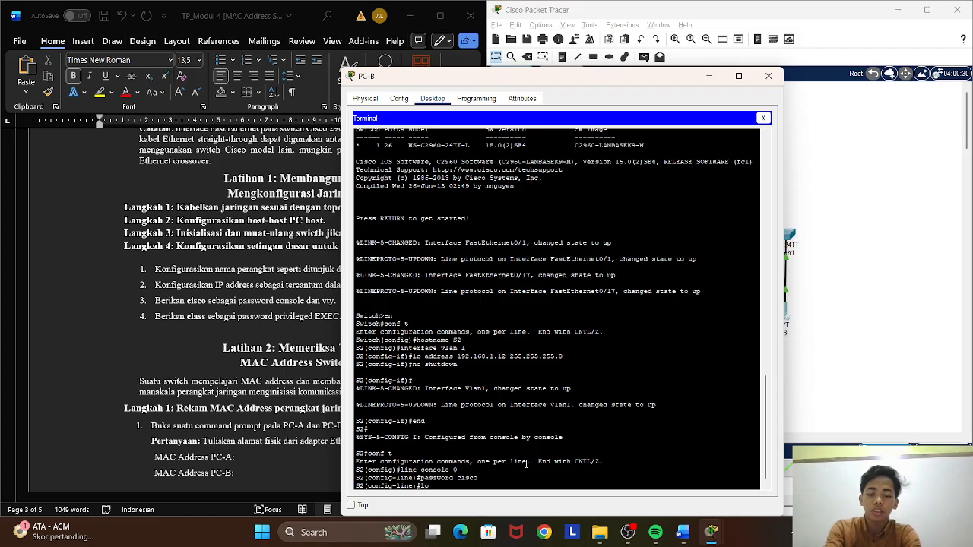
type("gin")
key("Return")
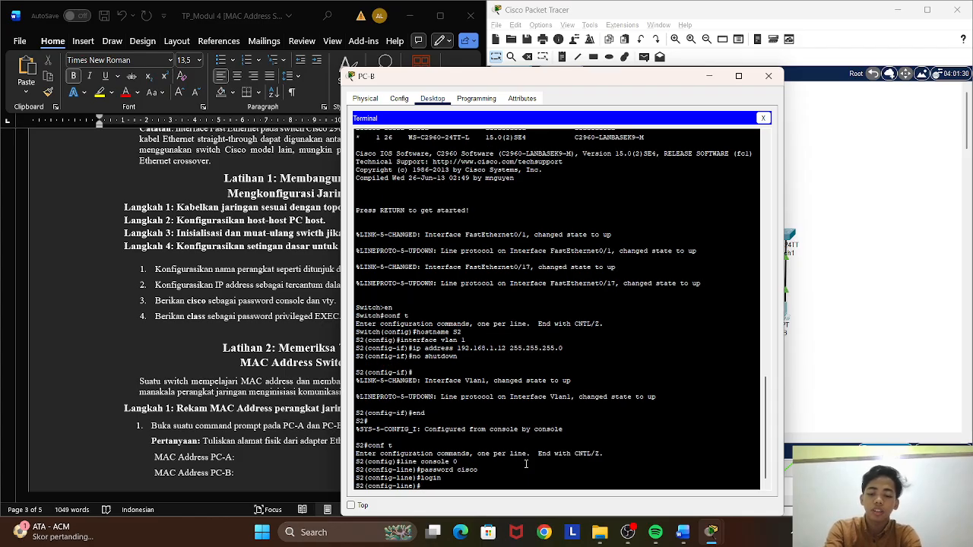
type("exit")
key("Return")
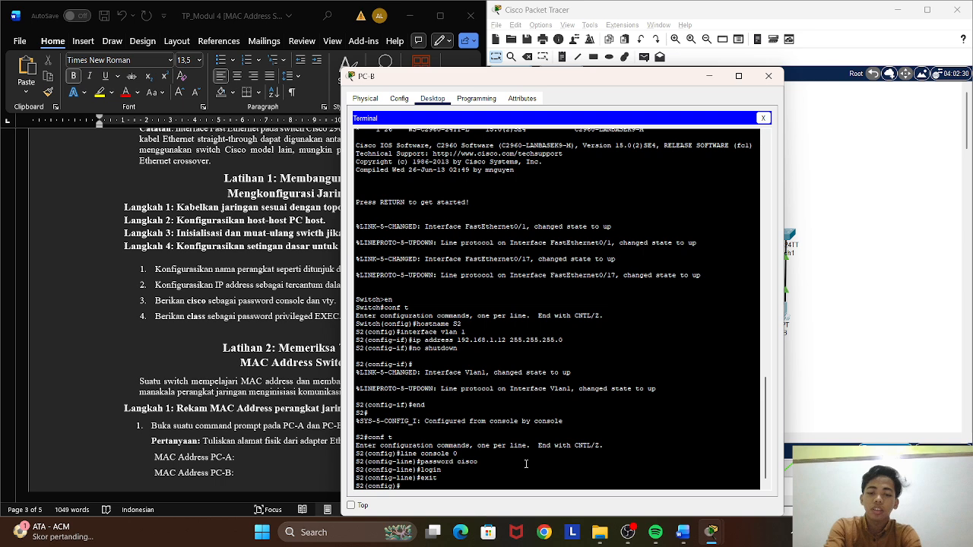
Set the password for VTY lines 0 to 4 on S2.
type("line")
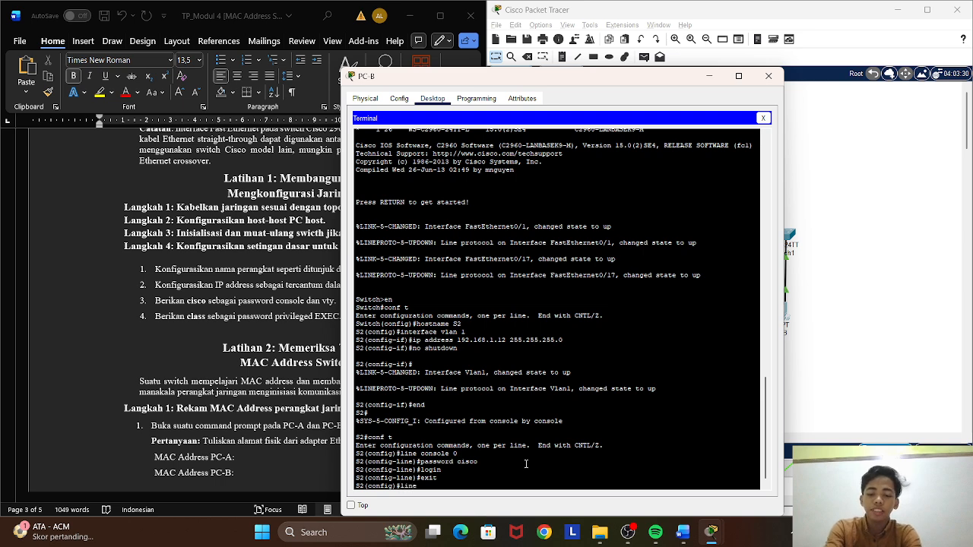
type(" vty ")
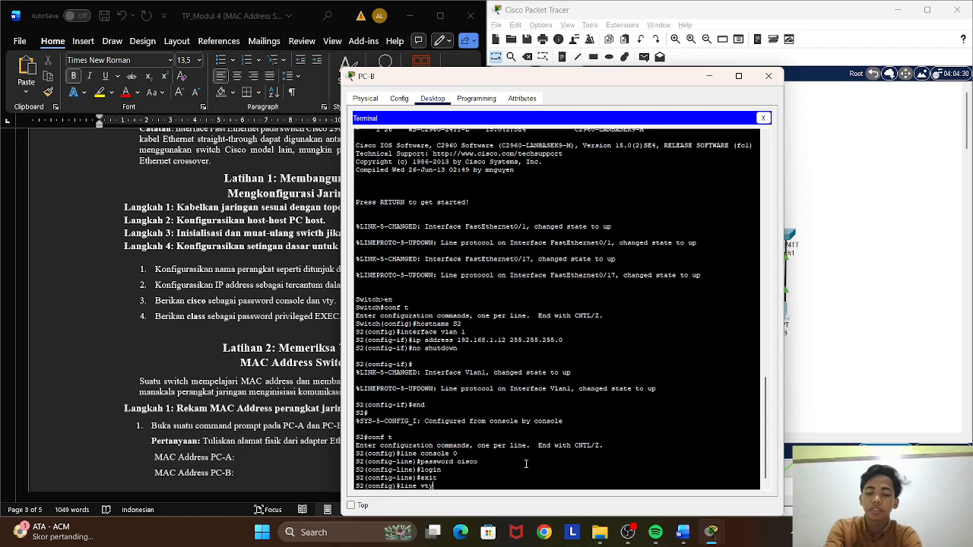
type("0 4")
key("Return")
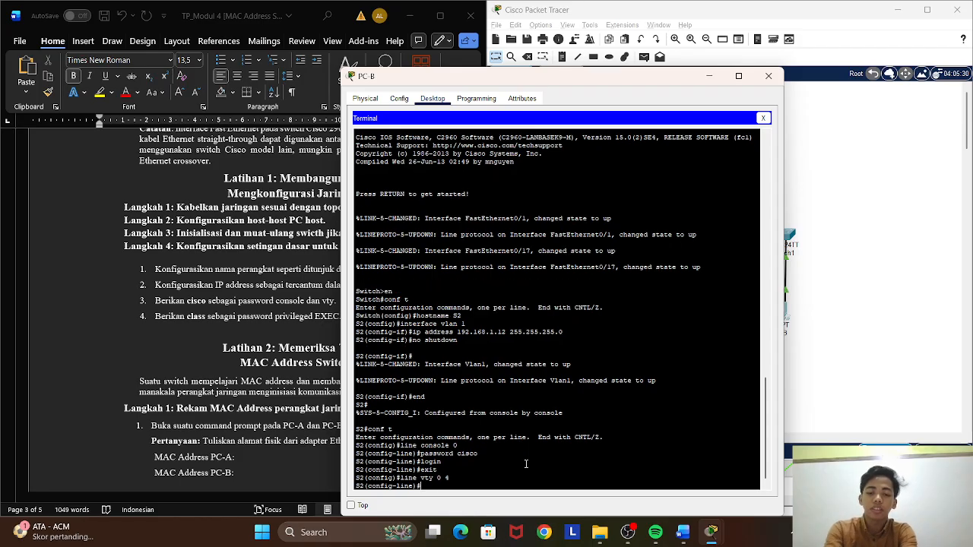
type("passw")
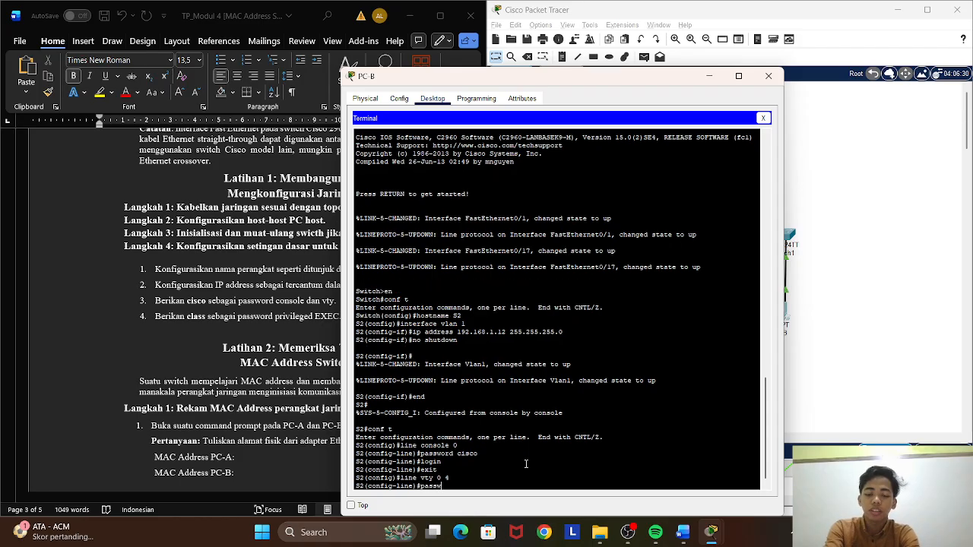
type("ord ")
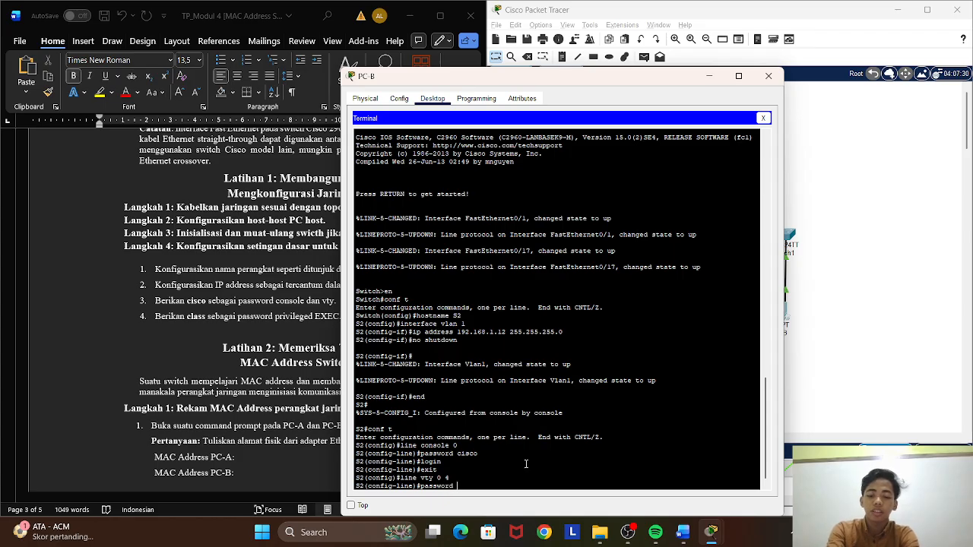
type("cisco")
key("Return")
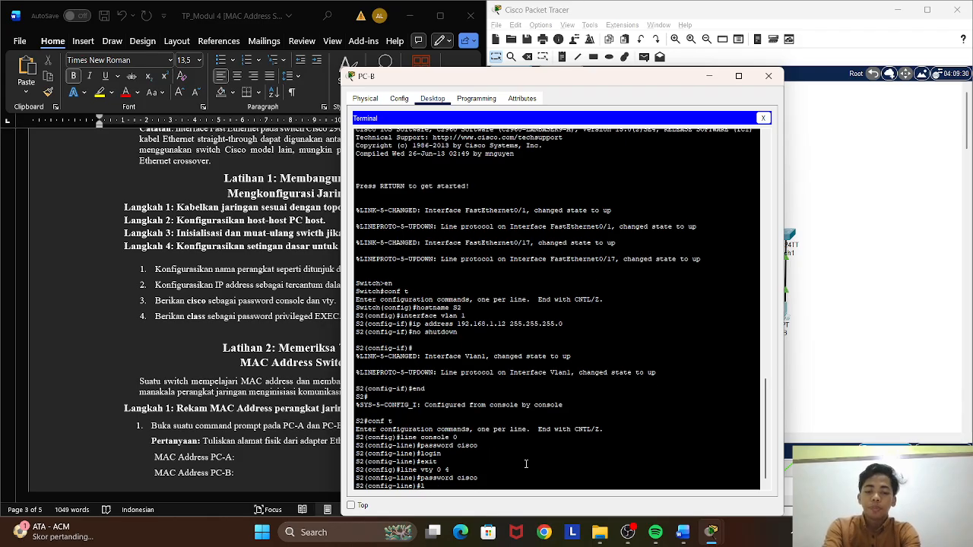
Require login on S2's VTY lines and return to global configuration mode.
type("login")
key("Return")
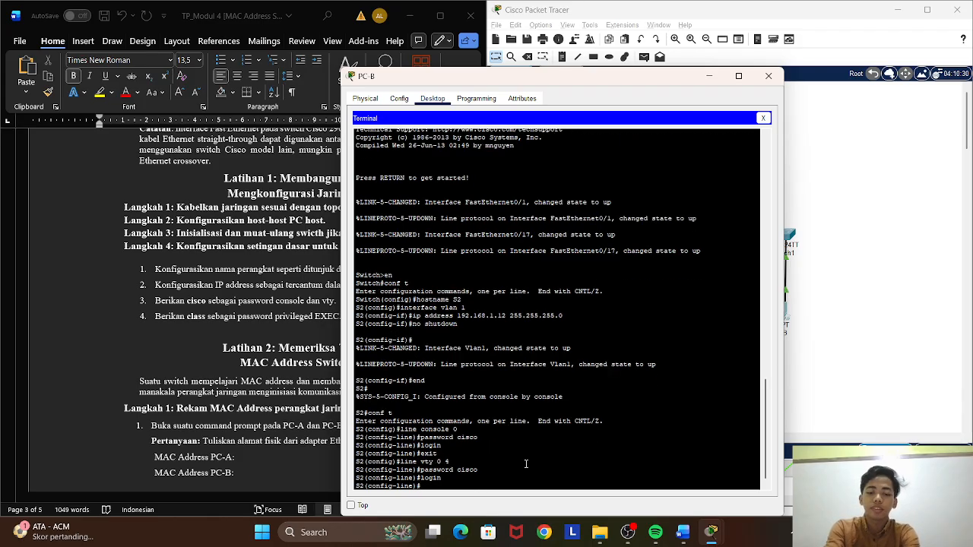
type("exit")
key("Return")
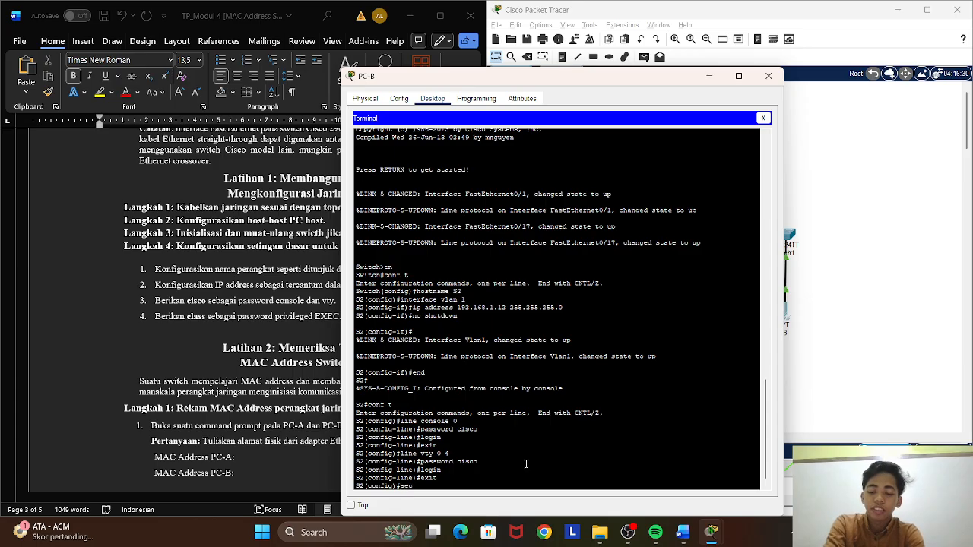
type("ret")
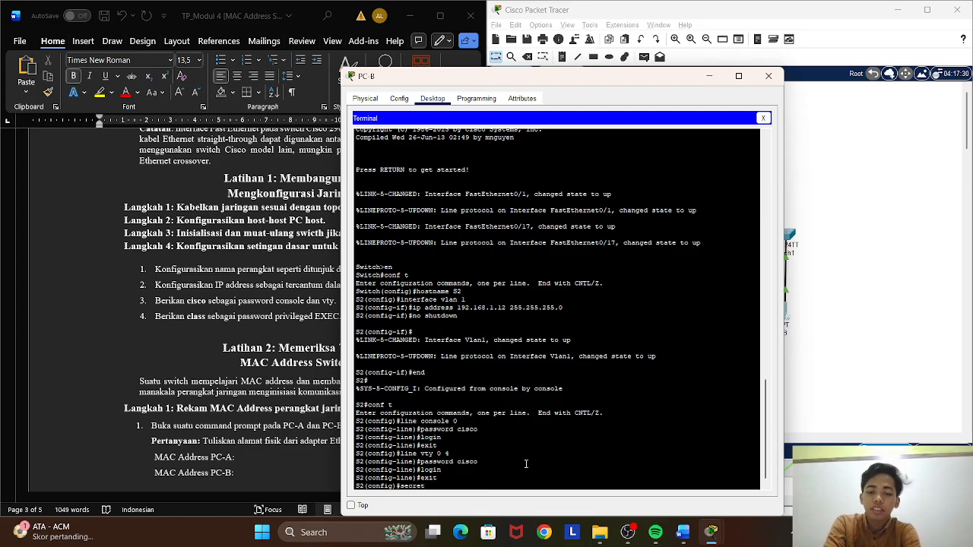
key("BackSpace")
key("BackSpace")
key("BackSpace")
key("BackSpace")
key("BackSpace")
key("BackSpace")
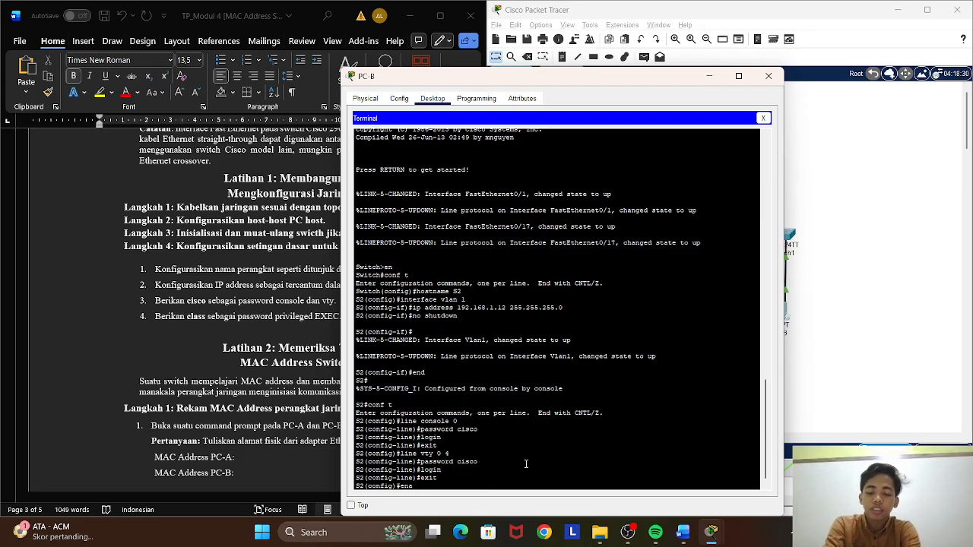
Set the privileged EXEC password on S2 with enable secret and end the configuration session.
type("enable")
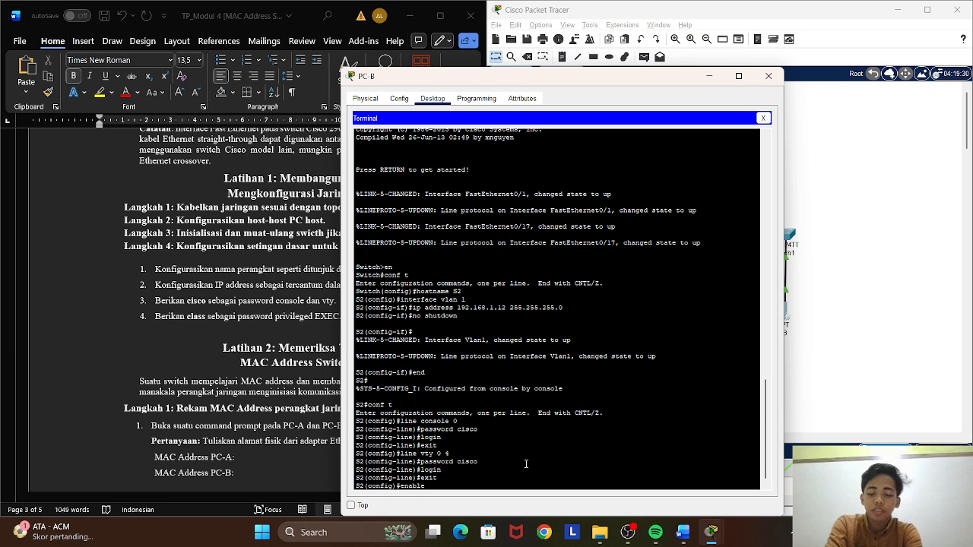
type(" secret")
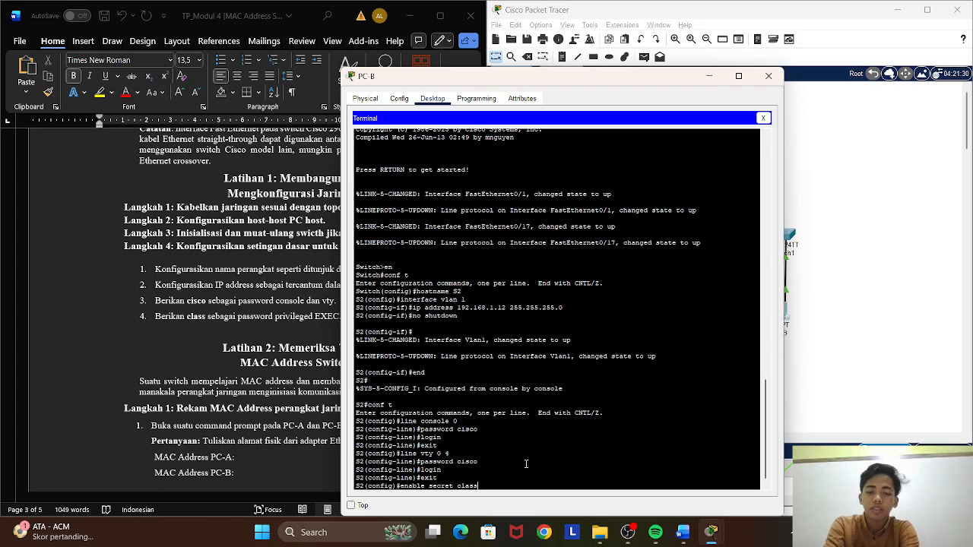
type(" class")
key("Return")
type("en")
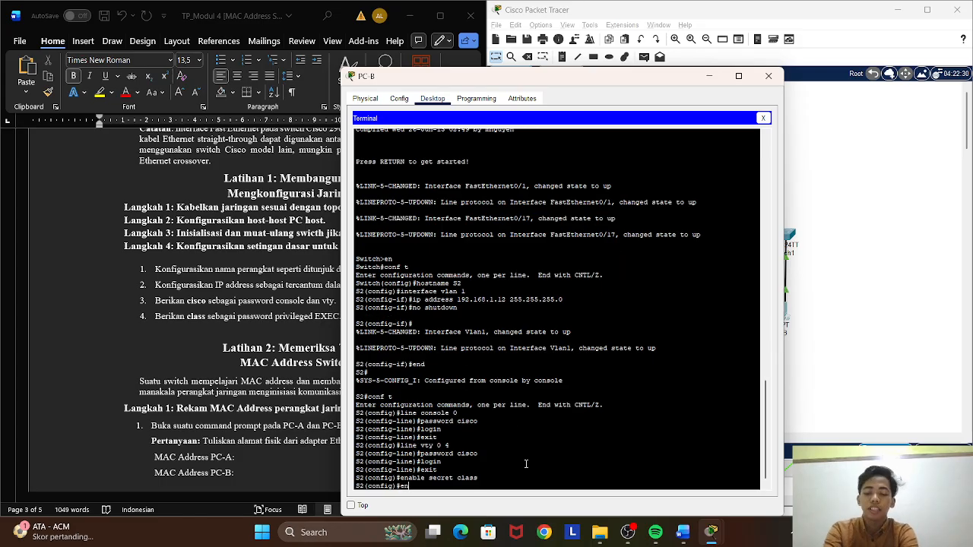
type("d")
key("Return")
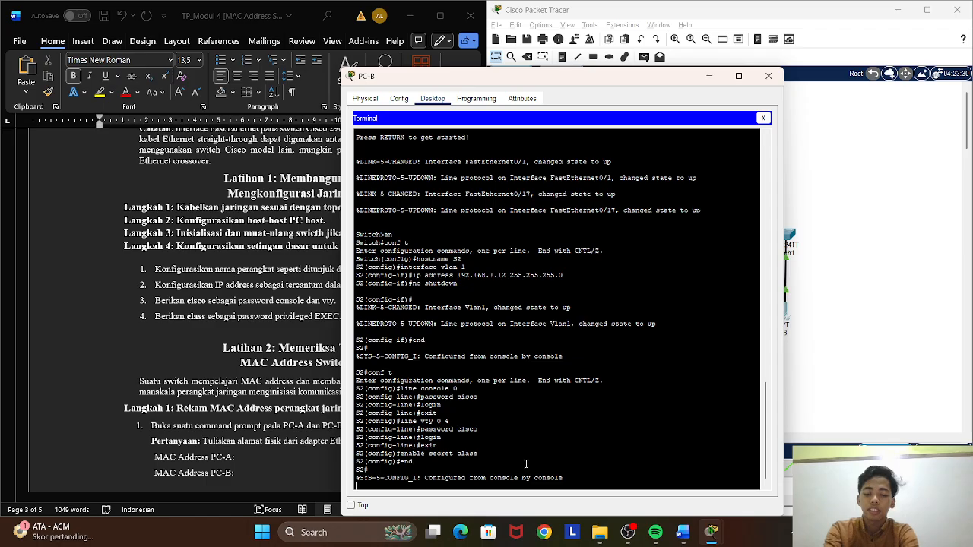
key("Return")
type("memoryb")
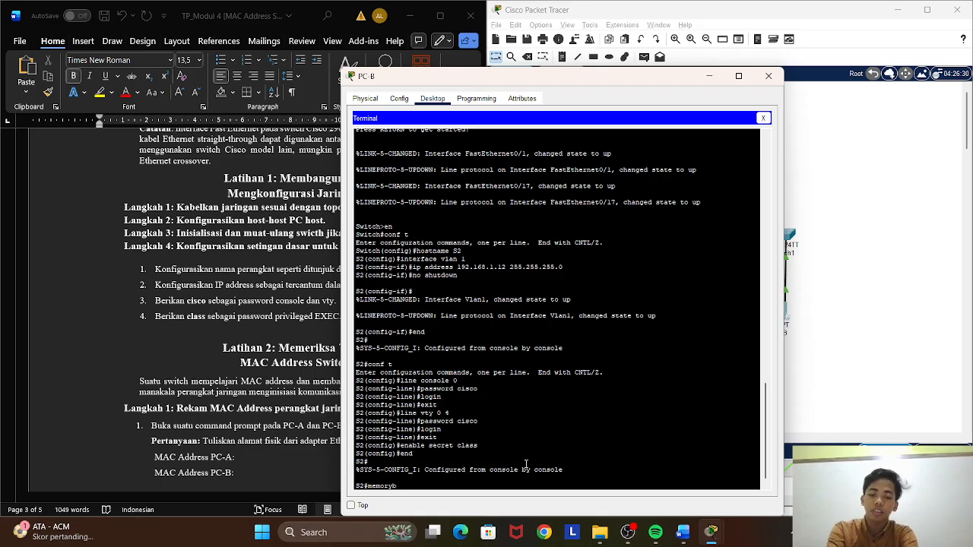
key("BackSpace")
key("BackSpace")
key("BackSpace")
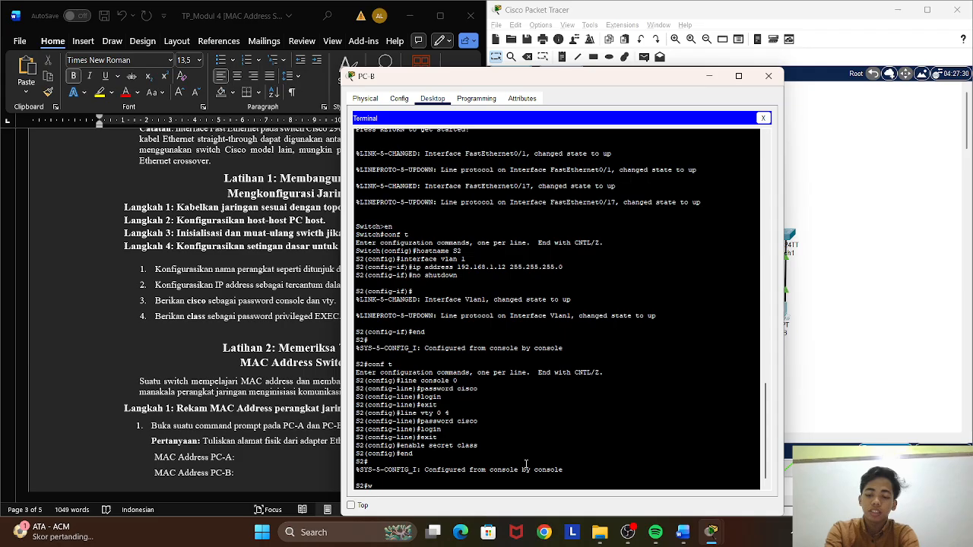
Save S2's running configuration with write memory and close the PC-B terminal and device window.
type("write")
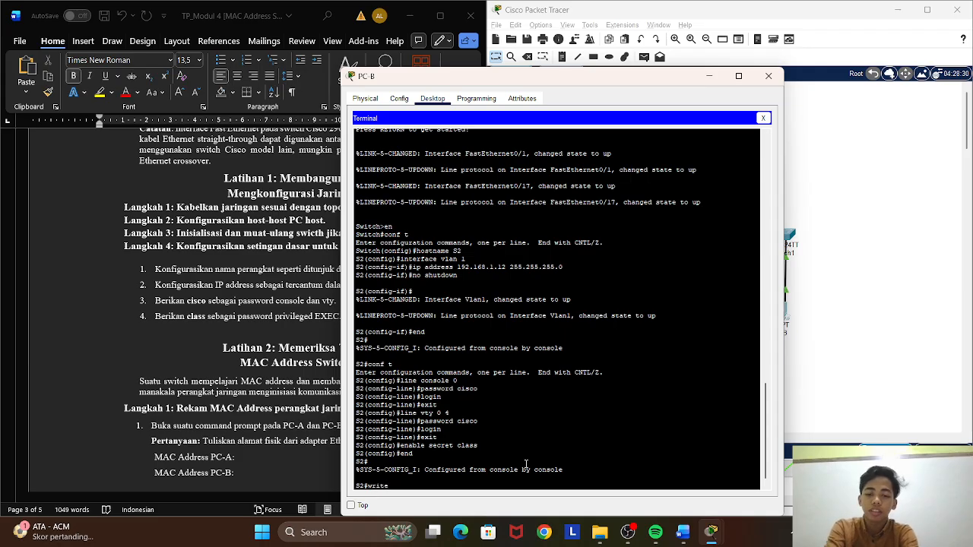
type(" memor")
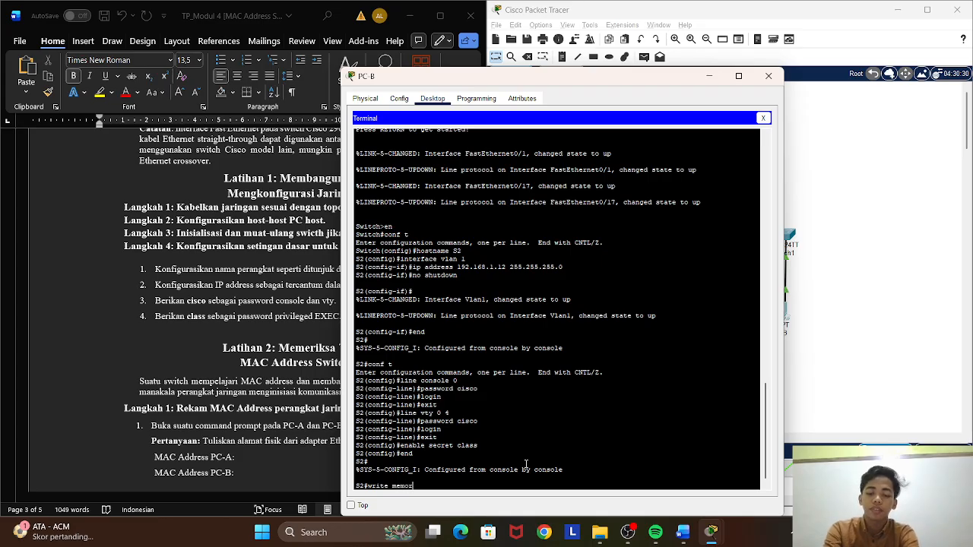
type("y")
key("Return")
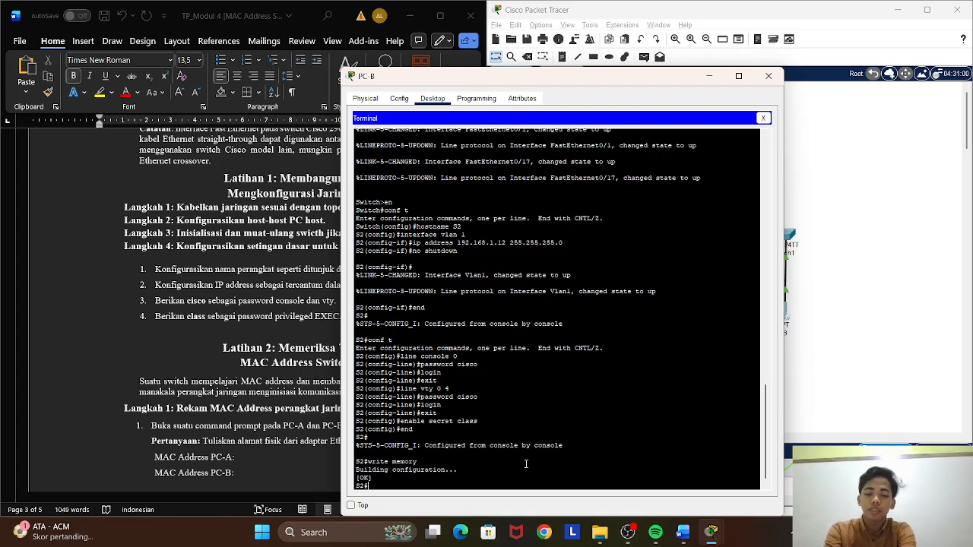
left_click(763, 118)
left_click(767, 76)
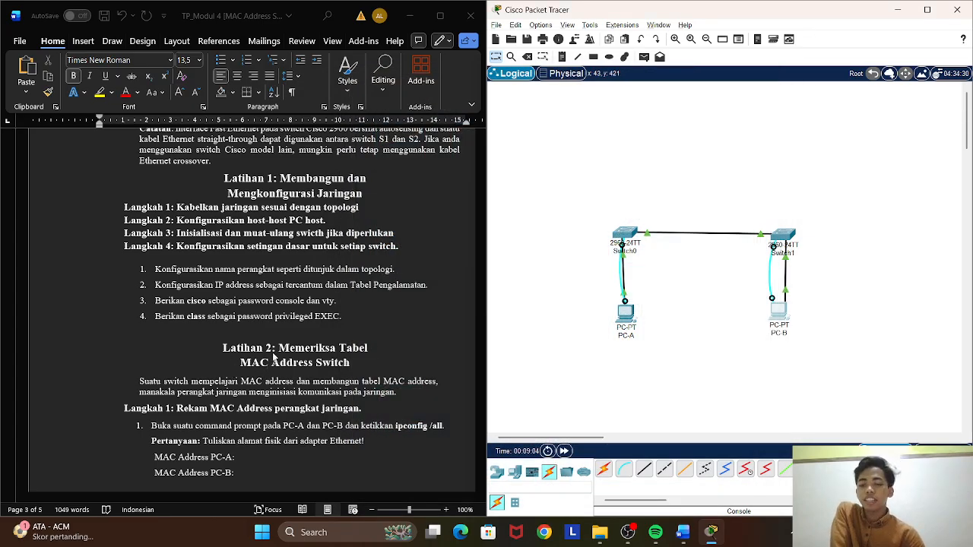
Consult the Latihan 2 instructions for recording MAC addresses and open the Command Prompt on PC-A.
scroll(277, 359, "down", 1)
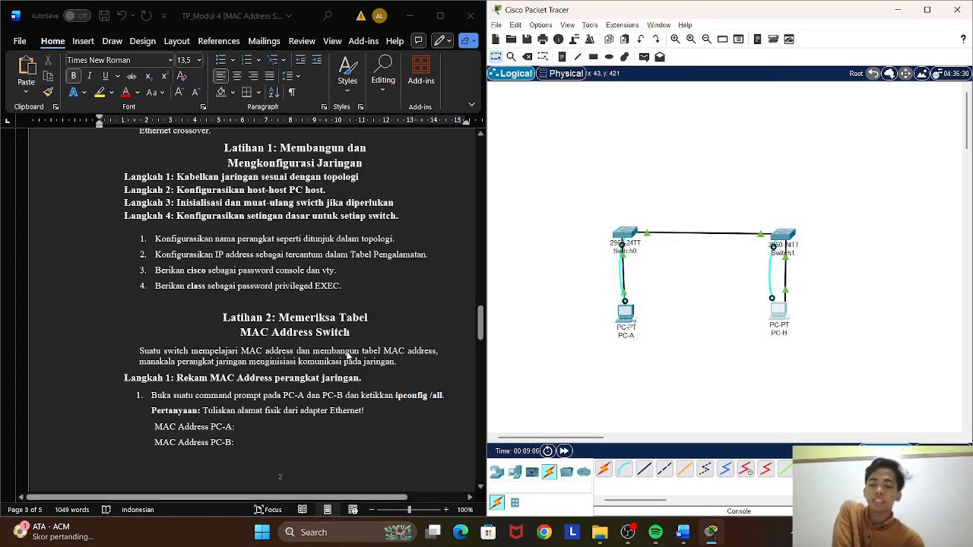
scroll(347, 359, "down", 1)
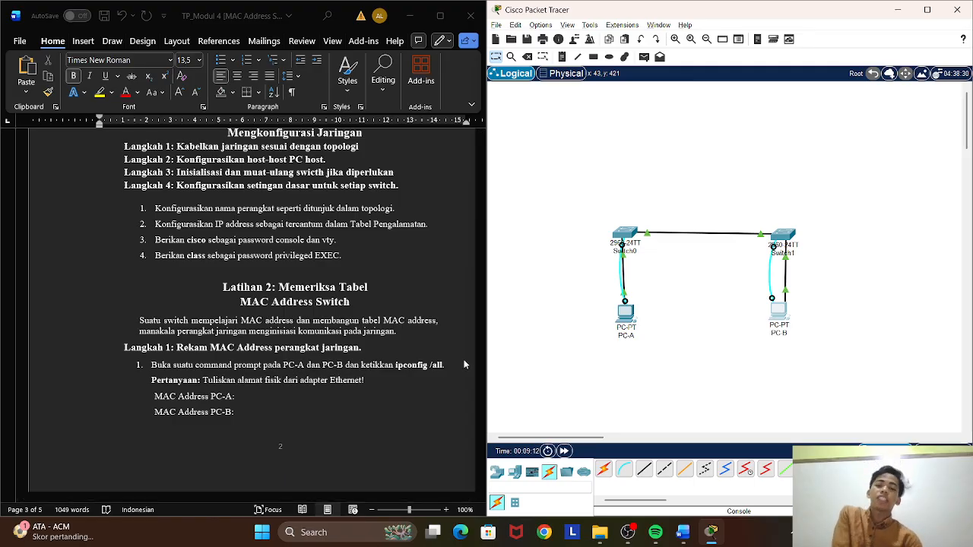
left_click(627, 319)
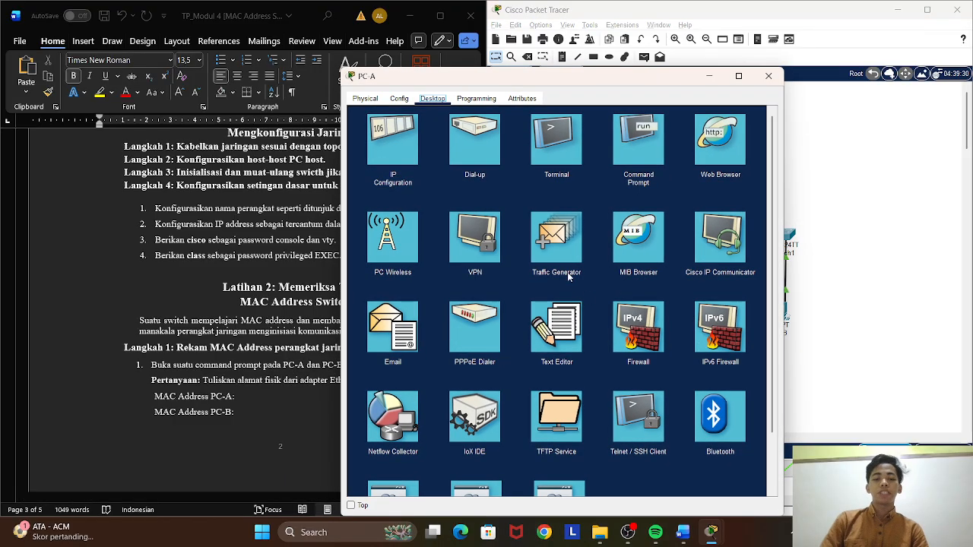
left_click(631, 161)
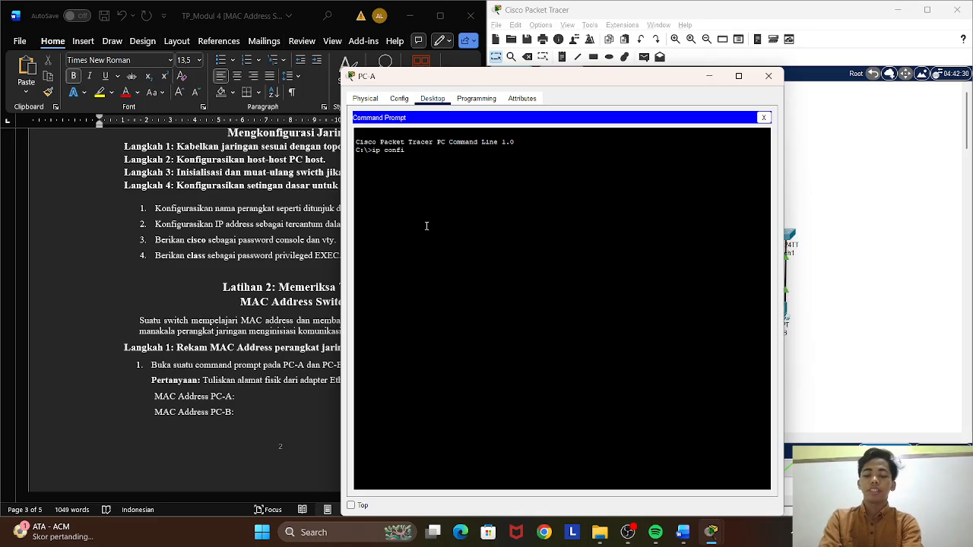
Run ipconfig /all in PC-A's Command Prompt.
type("ip config /all")
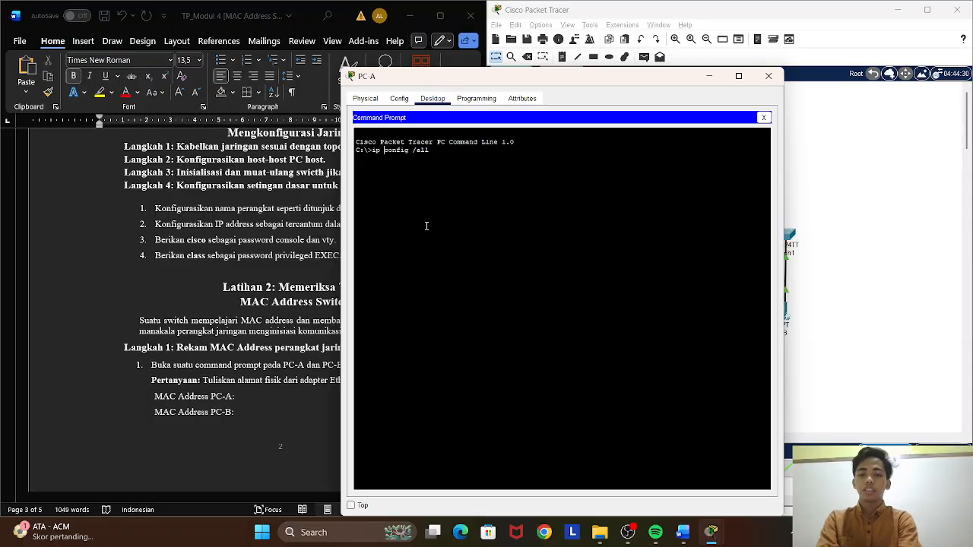
key("BackSpace")
key("Return")
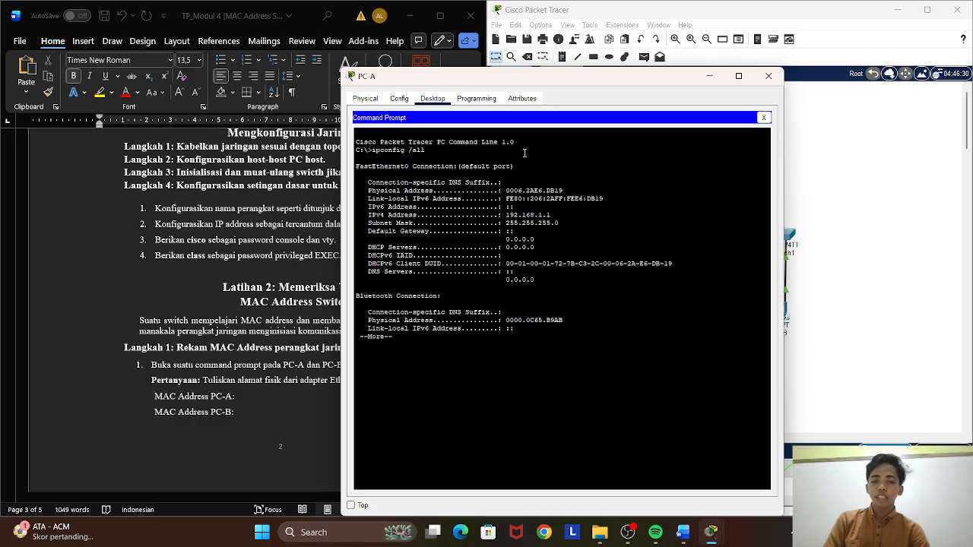
Copy PC-A's FastEthernet0 physical address 0006.2AE6.DB19 into the "MAC Address PC-A" line of the Word document.
left_click_drag(505, 190, 563, 190)
key("super+c")
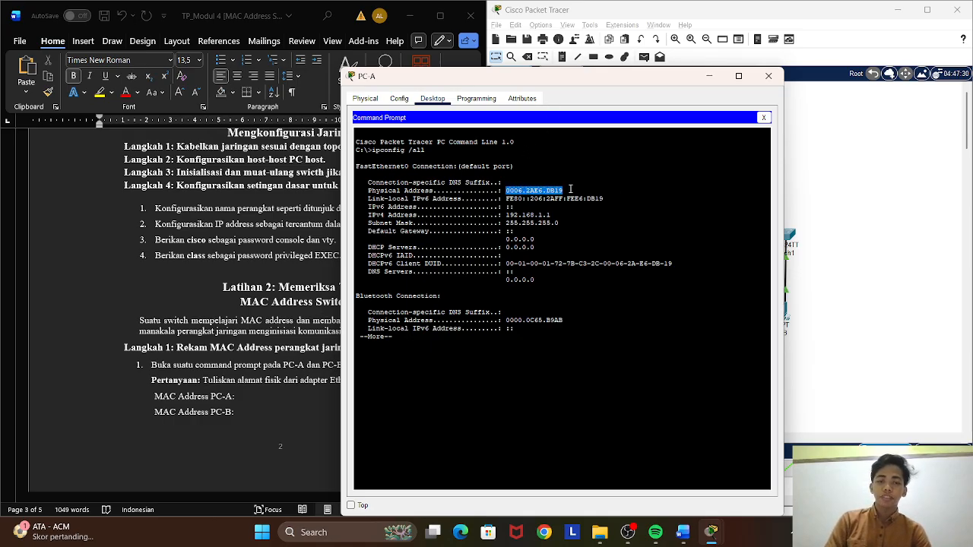
right_click(569, 190)
left_click(583, 197)
left_click(270, 399)
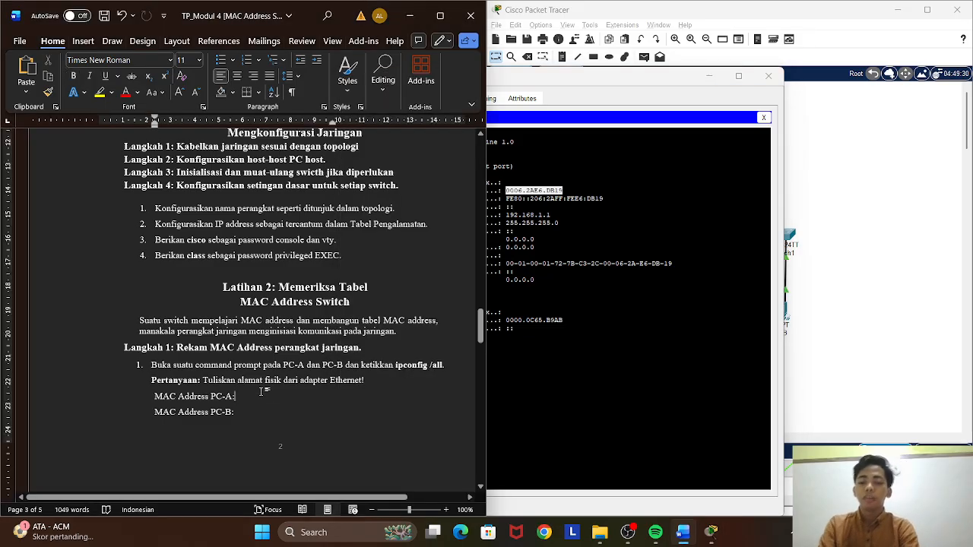
right_click(262, 392)
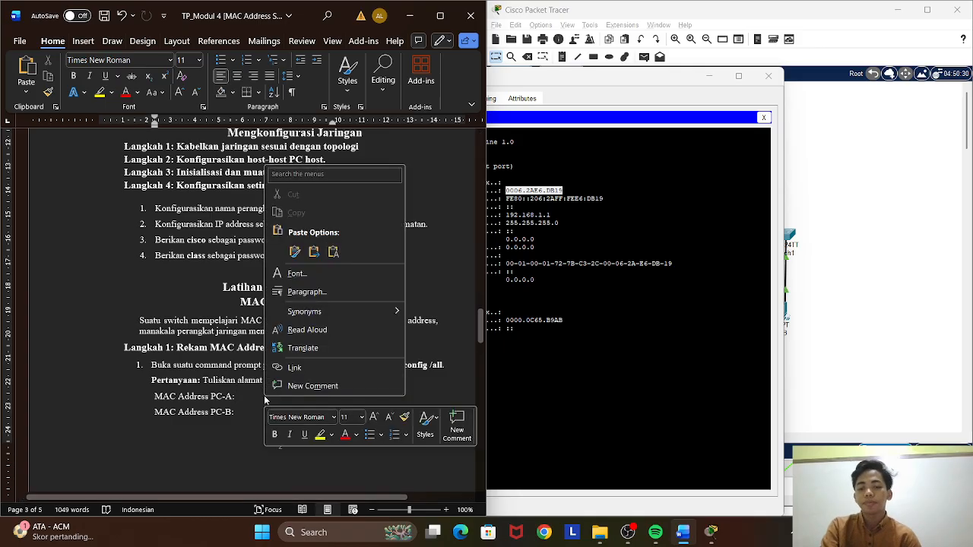
left_click(291, 251)
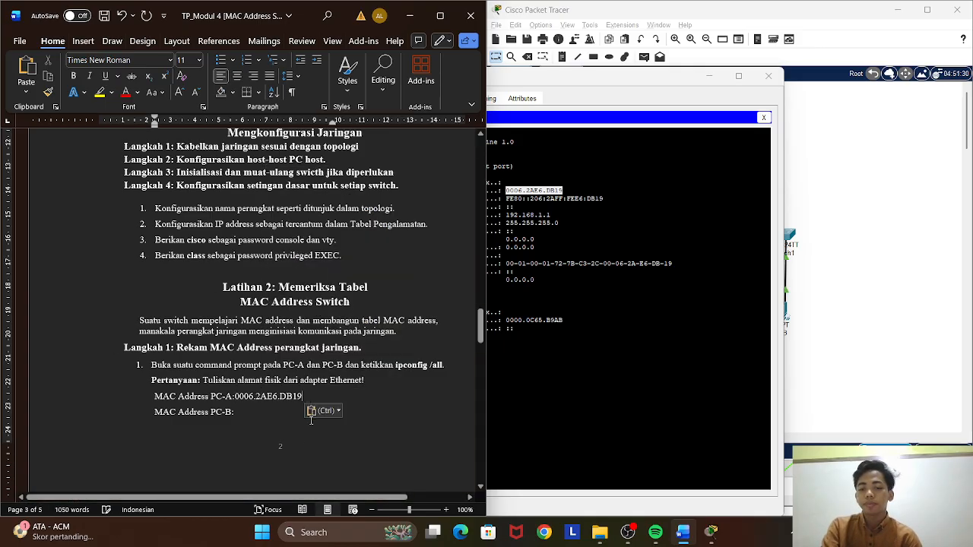
Open the Command Prompt on PC-B in Packet Tracer and run ipconfig /all.
left_click(846, 140)
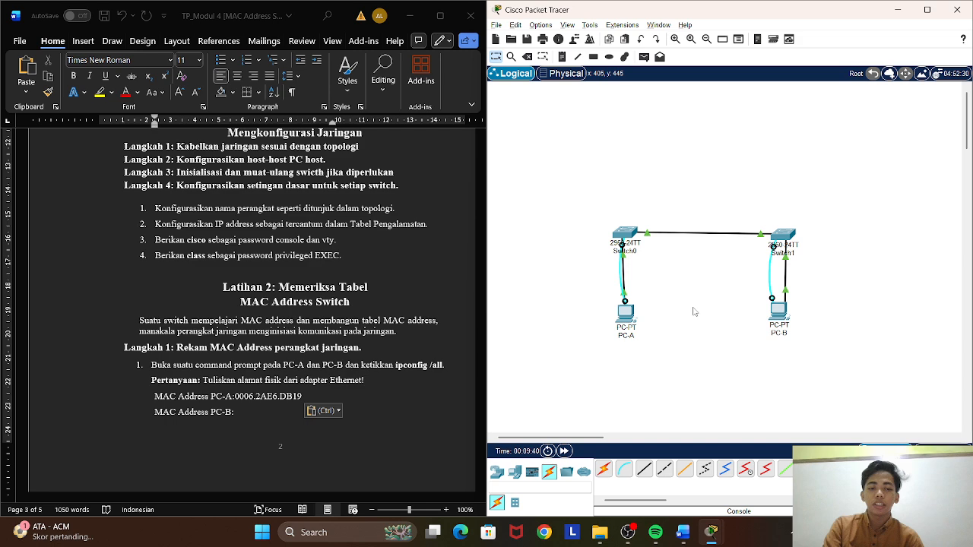
left_click(783, 313)
left_click(657, 159)
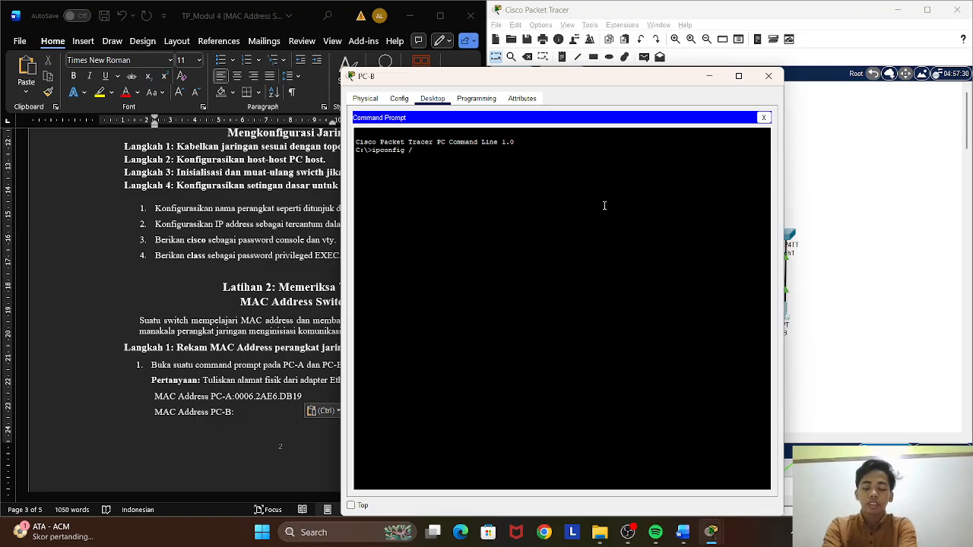
type("l")
key("Return")
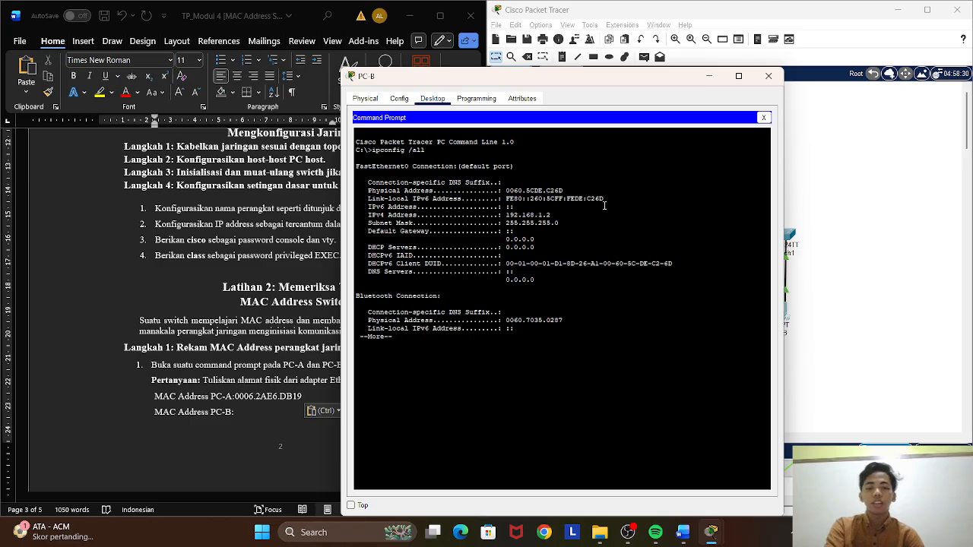
Copy PC-B's FastEthernet0 physical address 0060.5CDE.C26D into the "MAC Address PC-B" line of the Word document.
left_click_drag(508, 190, 563, 191)
right_click(584, 196)
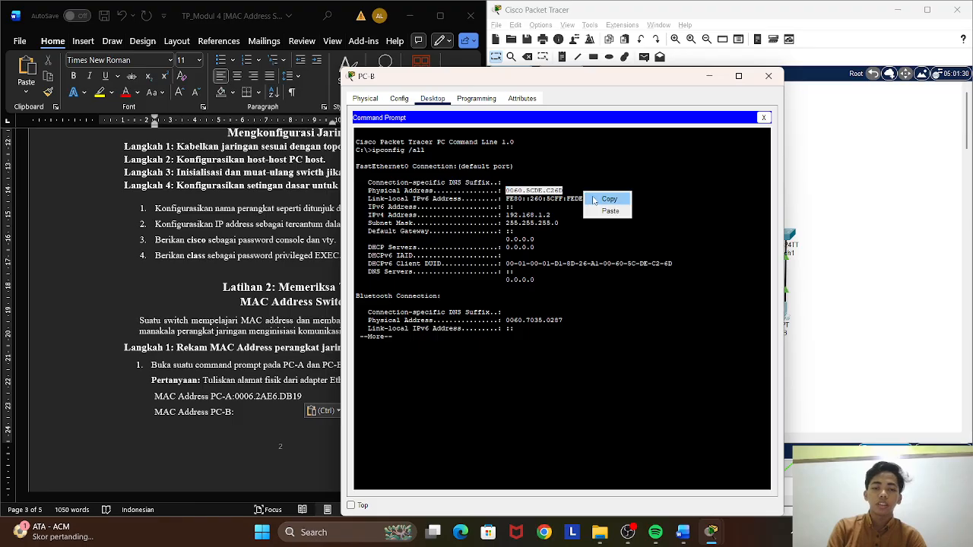
left_click(598, 199)
left_click(242, 411)
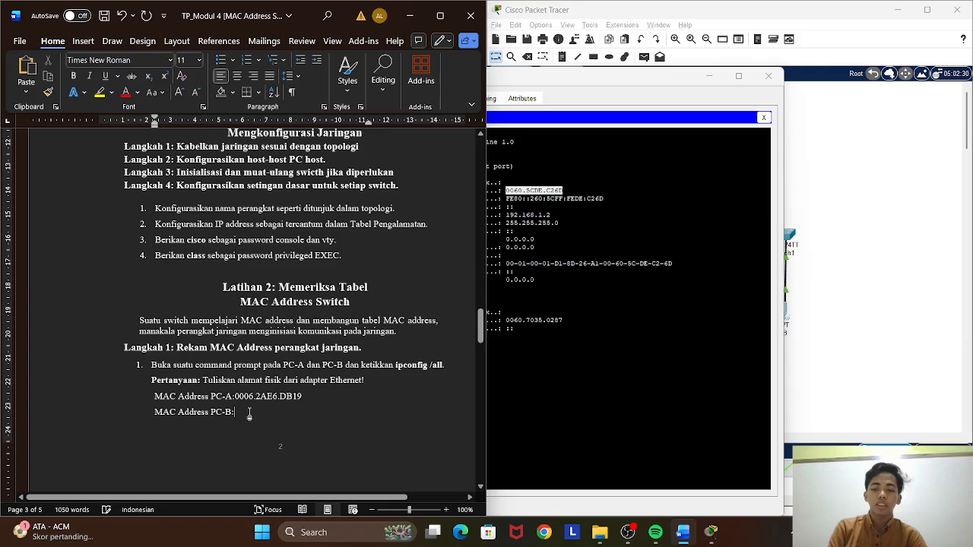
right_click(245, 411)
left_click(280, 269)
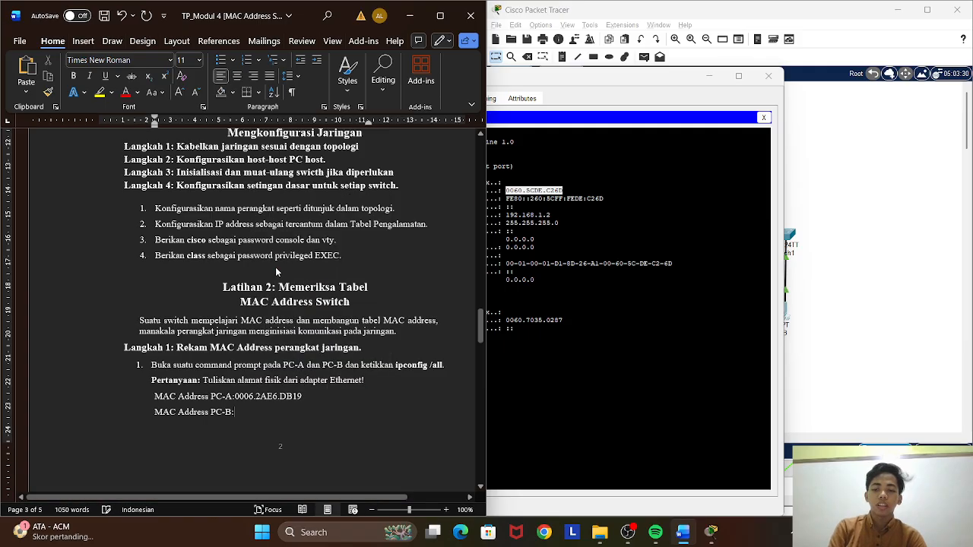
Consult instruction 2 of Langkah 1 and copy its command show interface F0/1.
scroll(282, 389, "down", 6)
scroll(283, 390, "up", 2)
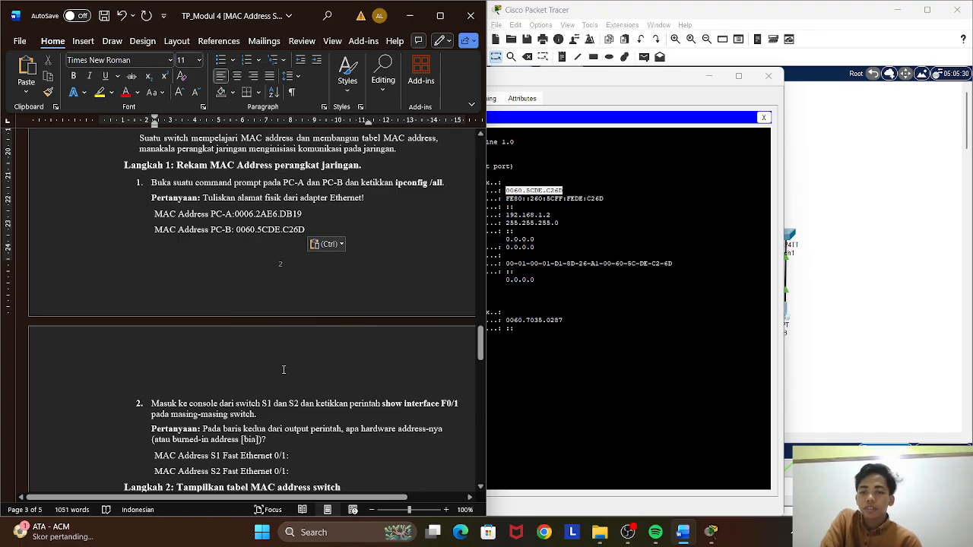
scroll(291, 359, "down", 4)
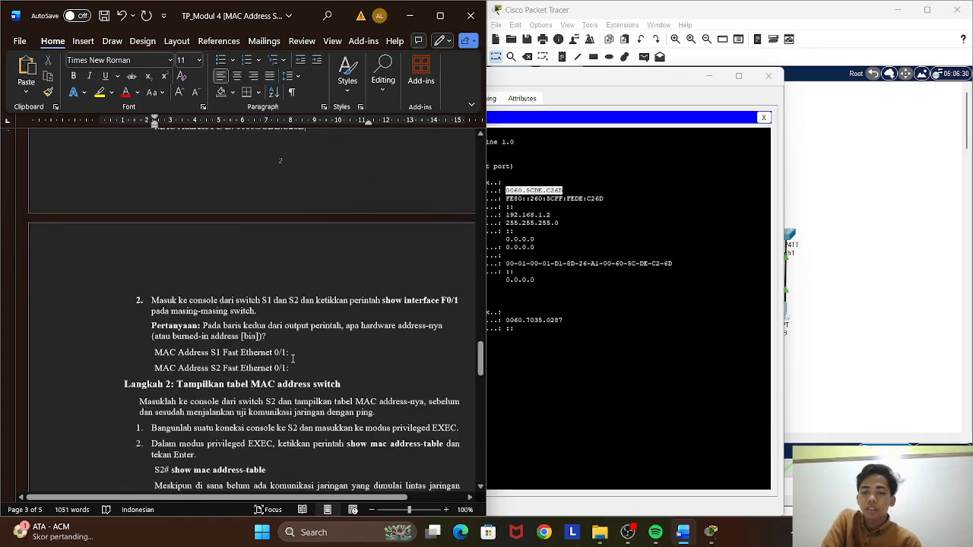
scroll(292, 358, "up", 1)
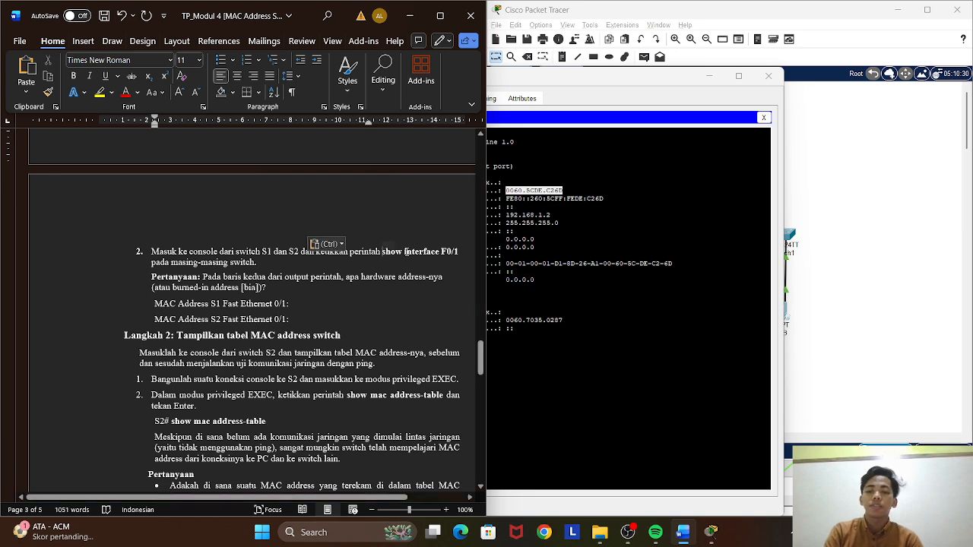
left_click_drag(382, 251, 458, 249)
right_click(458, 250)
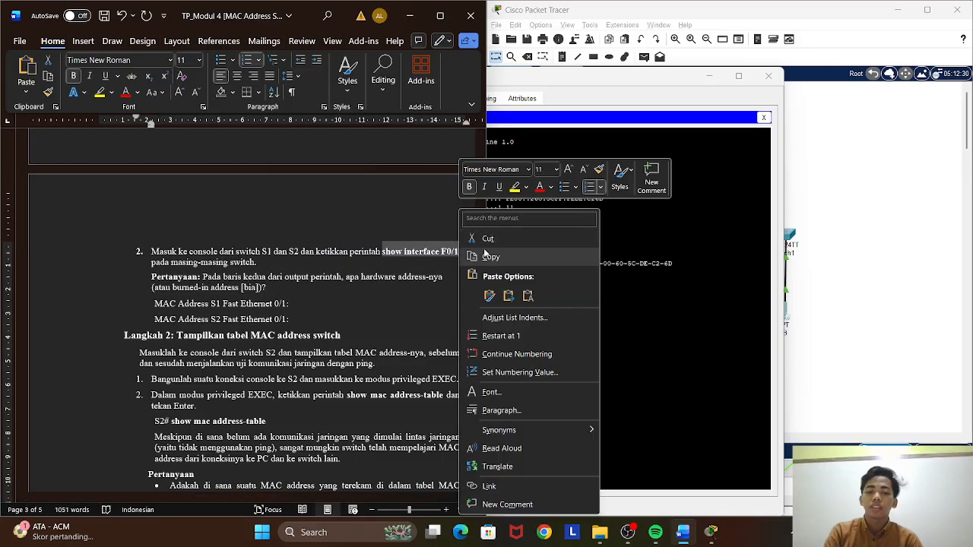
left_click(479, 254)
Close the PC-B window and replace PC-A's Command Prompt with a terminal session to S1 using the default port settings.
right_click(646, 247)
left_click(764, 117)
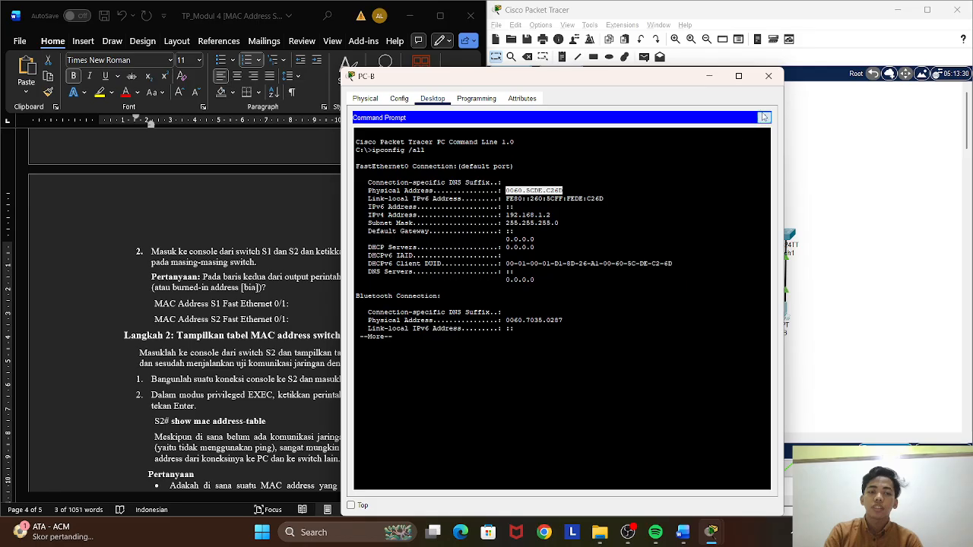
left_click(767, 76)
left_click(630, 318)
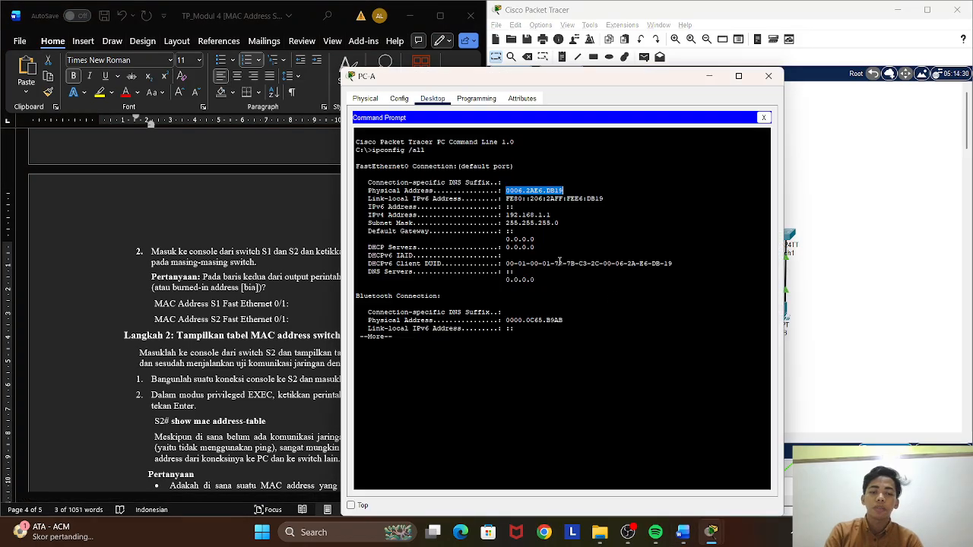
left_click(764, 118)
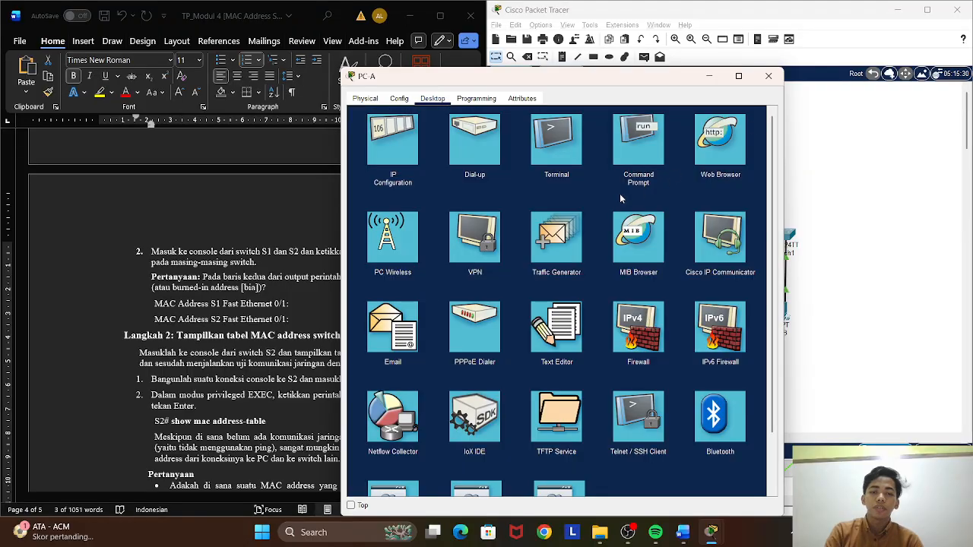
left_click(574, 142)
left_click(742, 221)
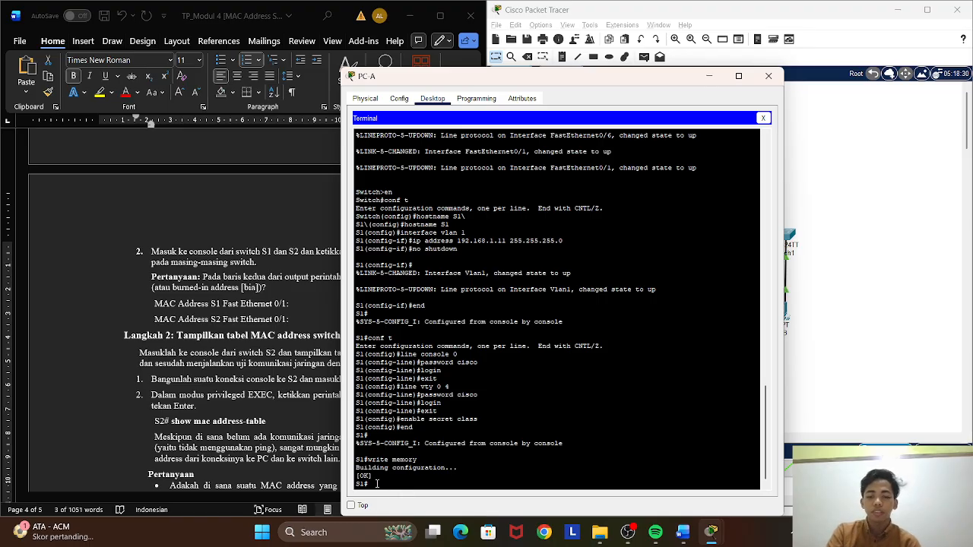
Run show interface F0/1 on S1 and copy the hardware address together with its bia value.
type("show interface F0/1")
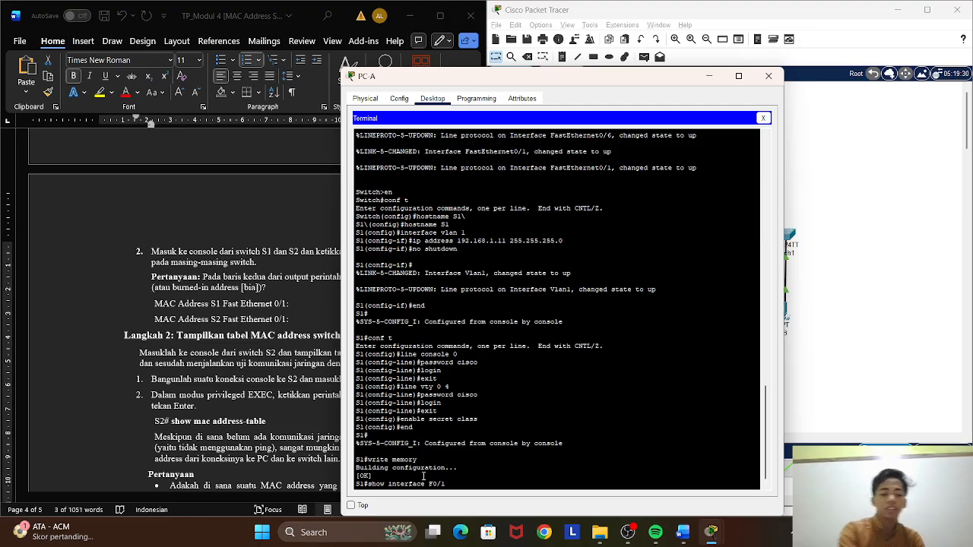
key("Return")
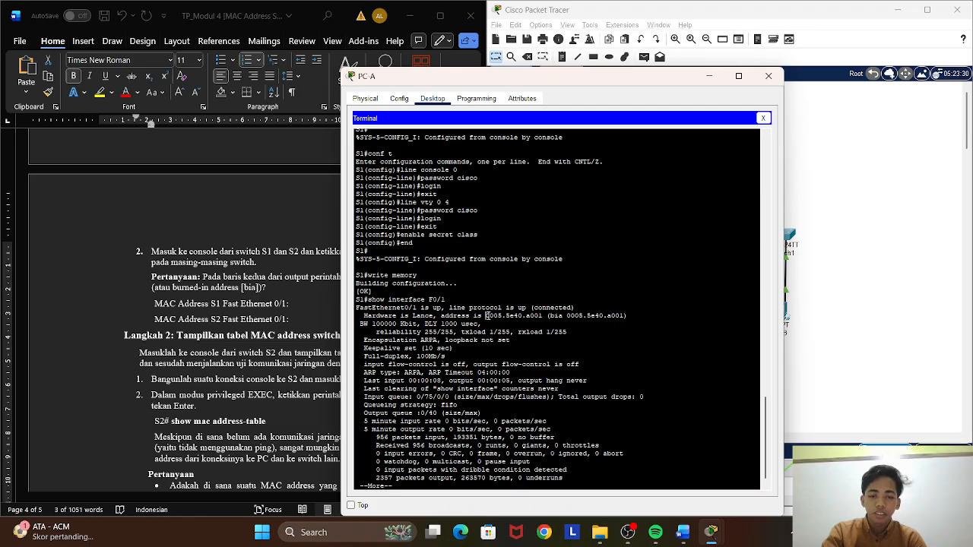
left_click_drag(485, 315, 624, 318)
right_click(626, 317)
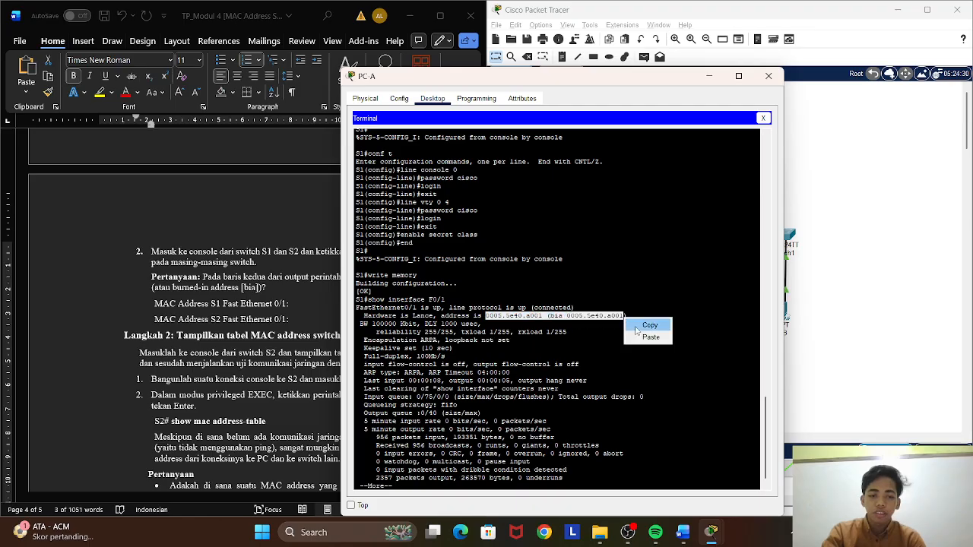
left_click(642, 327)
Paste 0005.5e40.a001 (bia 0005.5e40.a001 after "MAC Address S1 Fast Ethernet 0/1:" in Word, and put the S2 entry back on its own line.
left_click(298, 305)
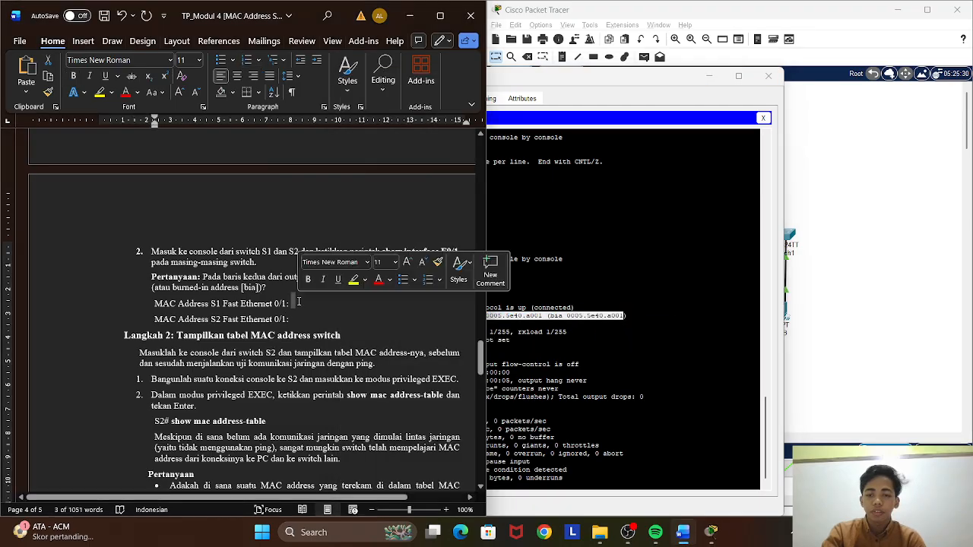
right_click(298, 304)
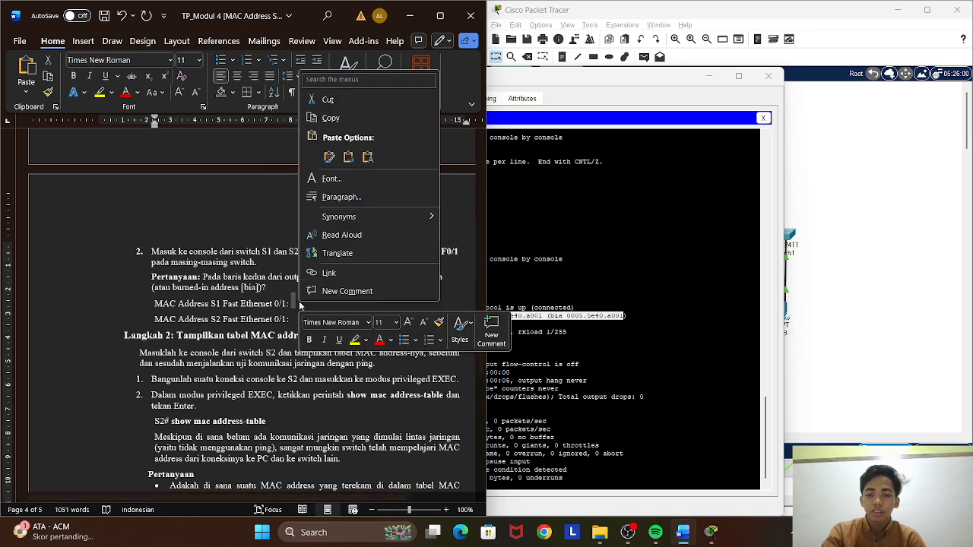
left_click(329, 159)
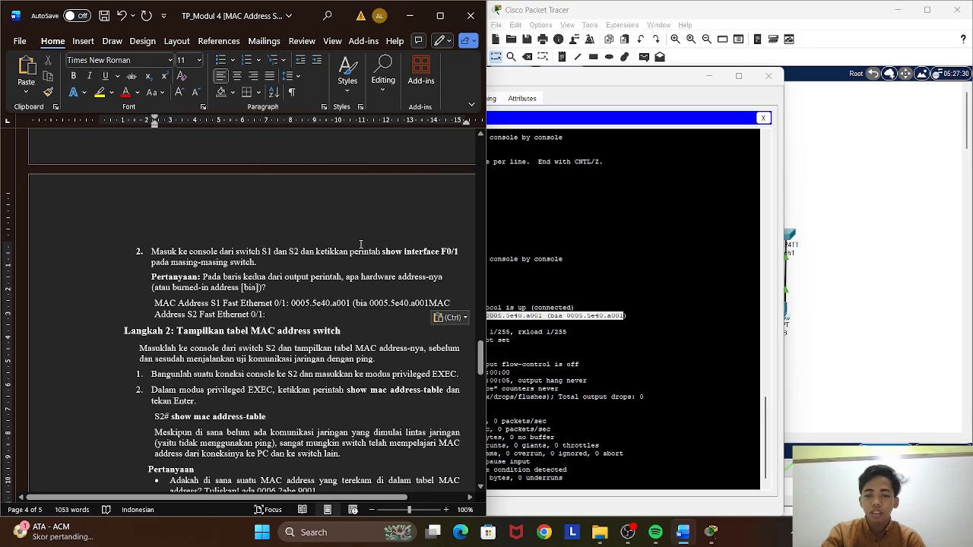
key("Return")
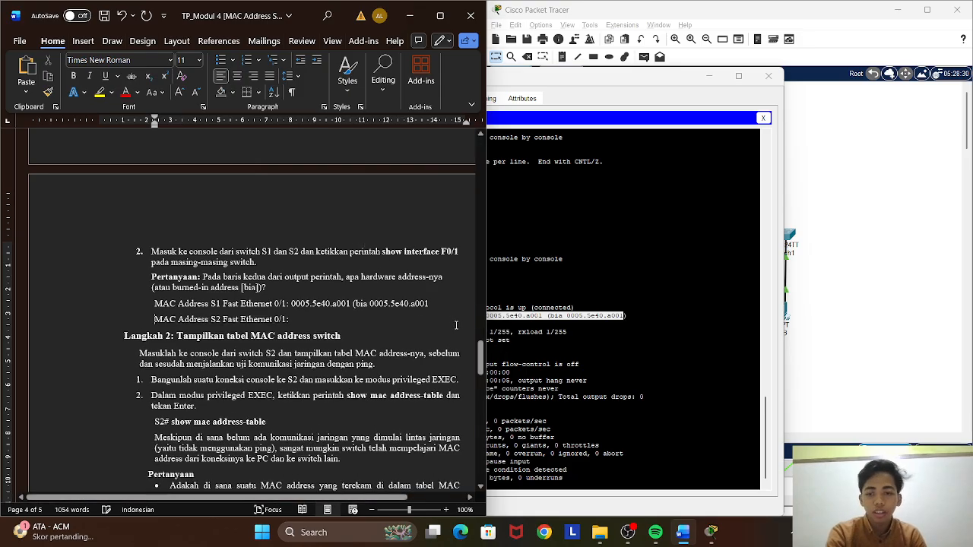
left_click(308, 320)
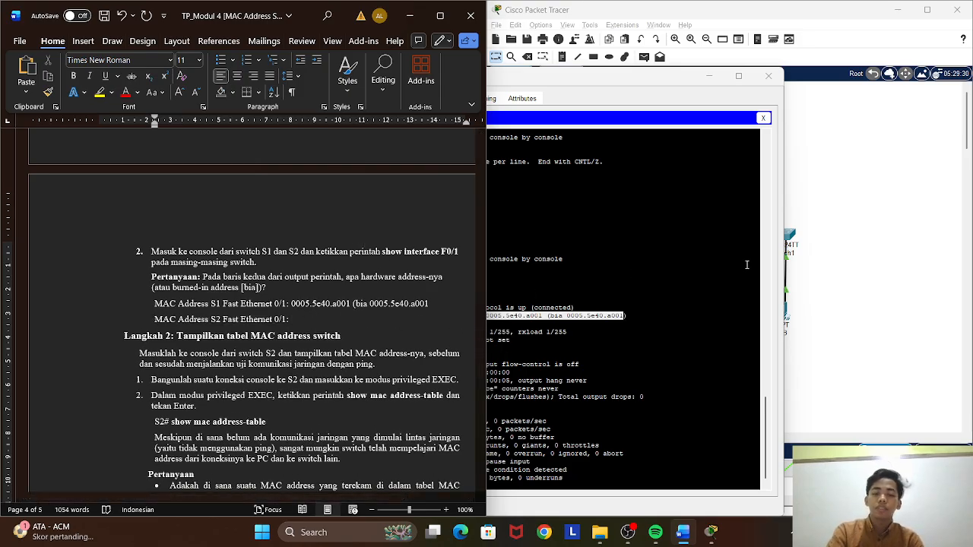
Return to Packet Tracer and open a terminal session to S2 from PC-B with the default port settings.
left_click(803, 267)
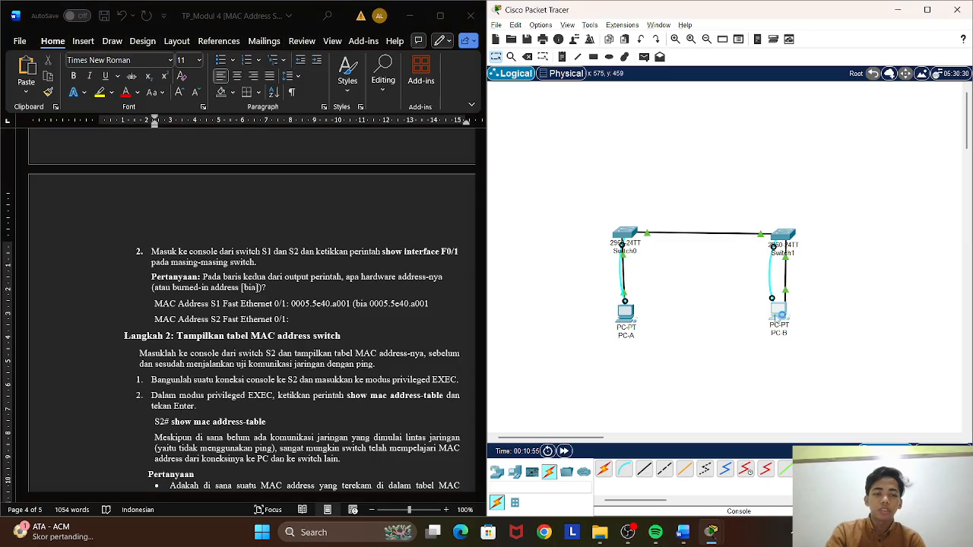
left_click(778, 312)
left_click(564, 147)
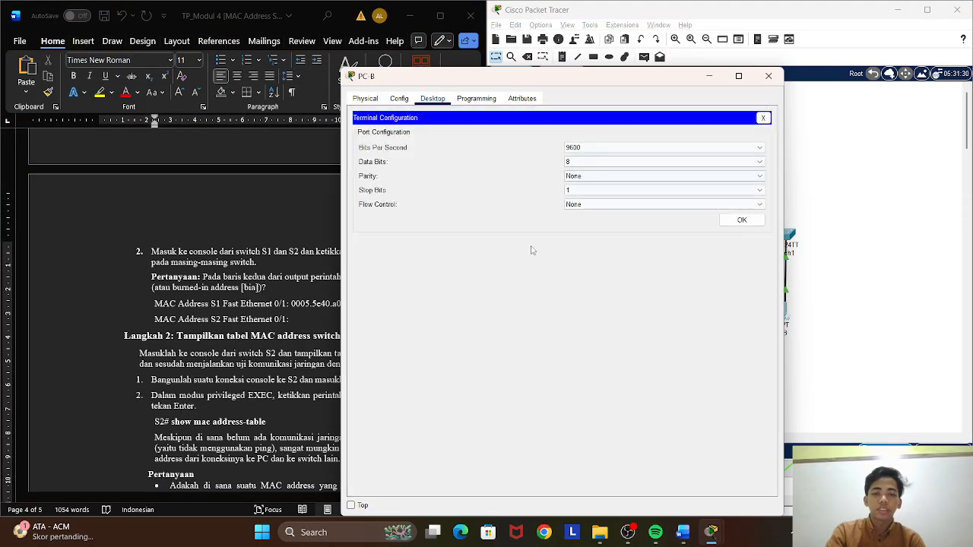
left_click(742, 221)
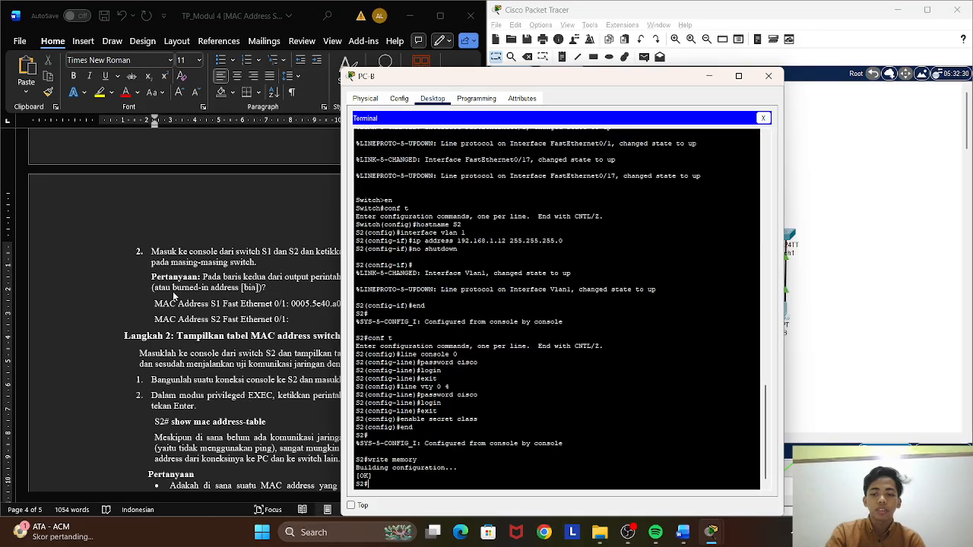
Copy the show interface F0/1 command from the Word worksheet and run it in the S2 terminal on PC-B.
left_click(327, 213)
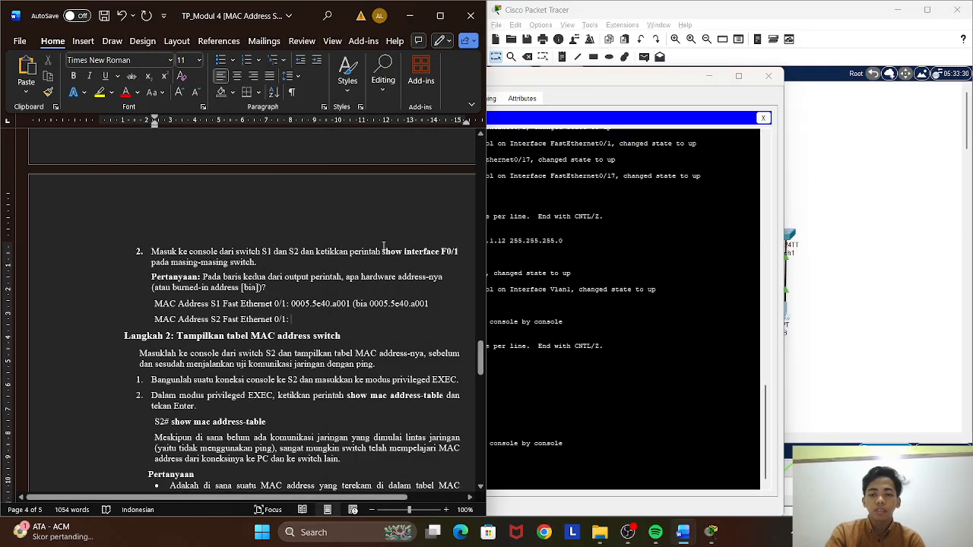
left_click_drag(382, 251, 462, 257)
right_click(463, 257)
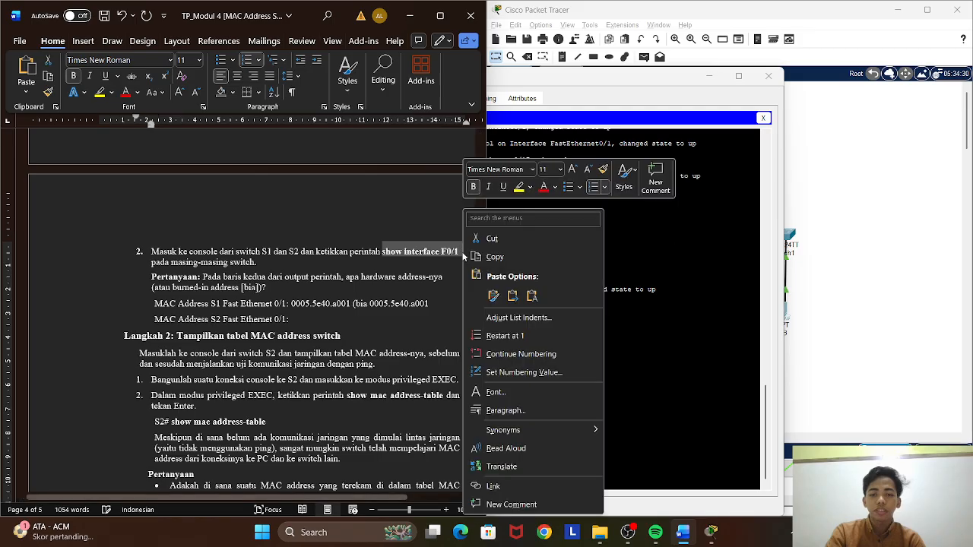
left_click(554, 256)
left_click(662, 254)
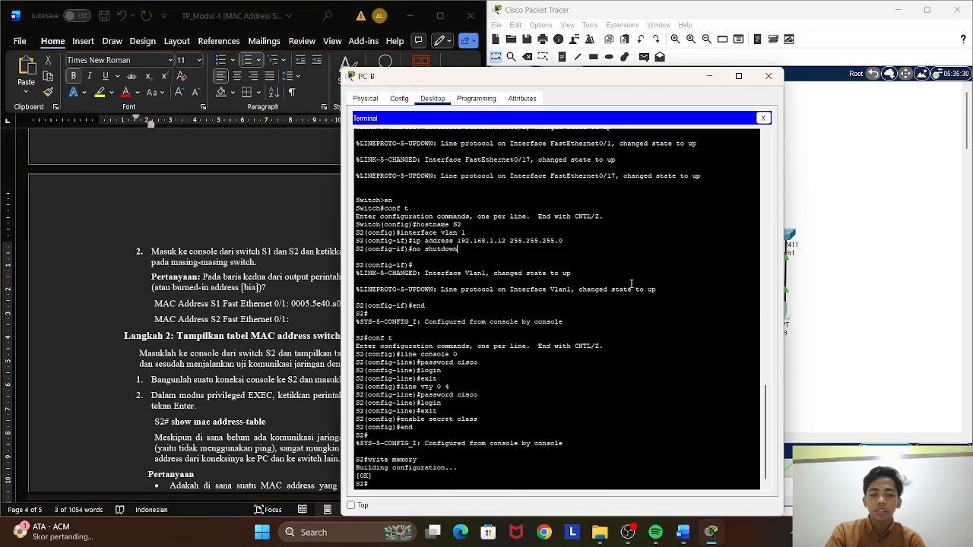
right_click(418, 480)
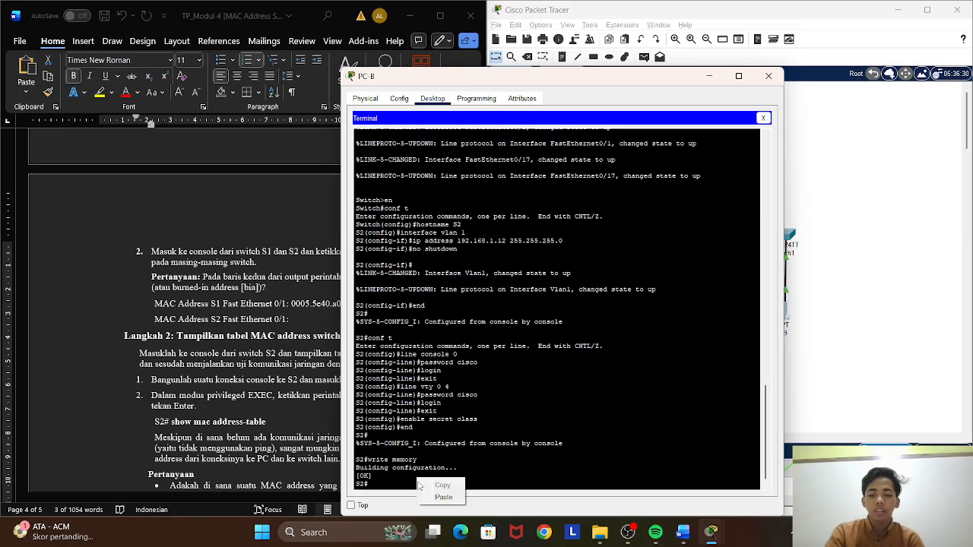
left_click(440, 497)
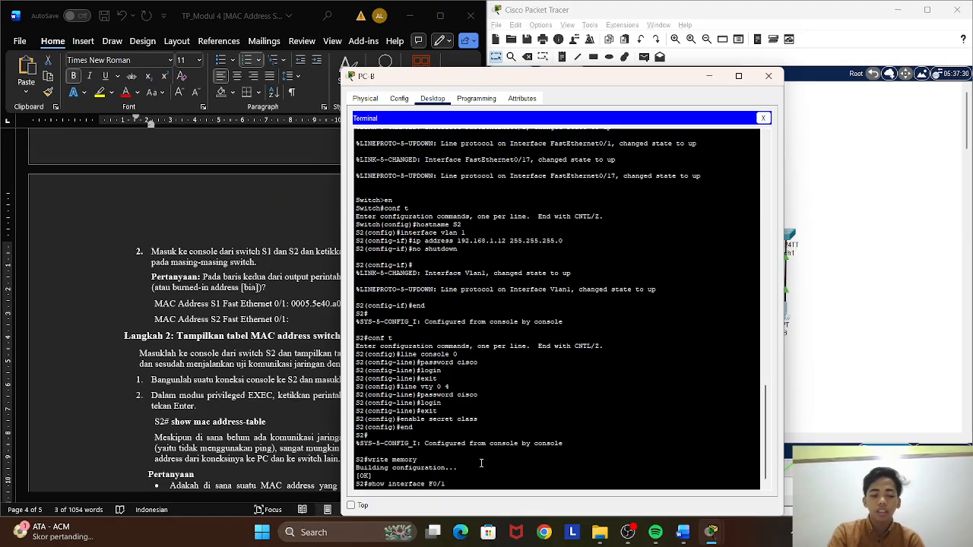
key("Return")
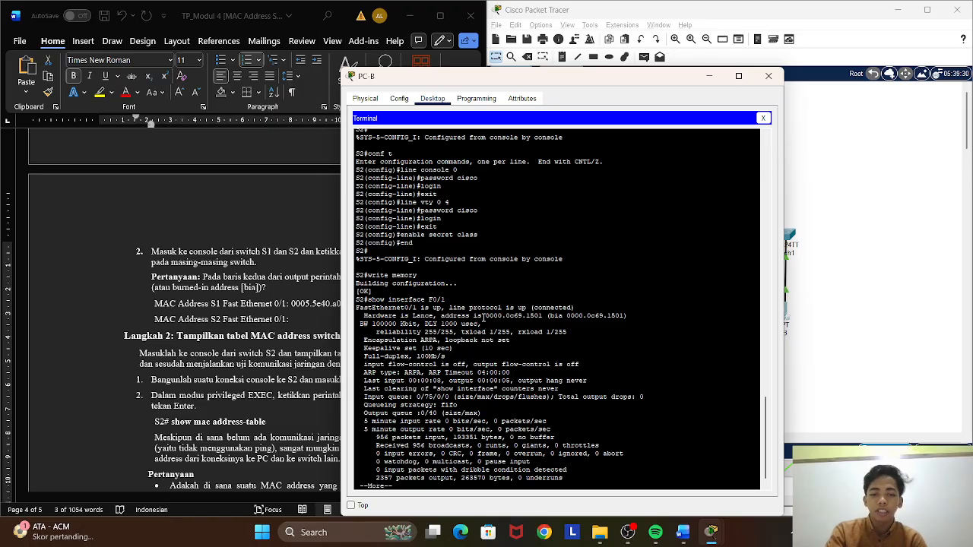
Copy 0000.0c69.1501 (bia 0000.0c69.1501) from the S2 output and paste it after "MAC Address S2 Fast Ethernet 0/1:" in Word.
left_click_drag(483, 316, 629, 315)
right_click(633, 319)
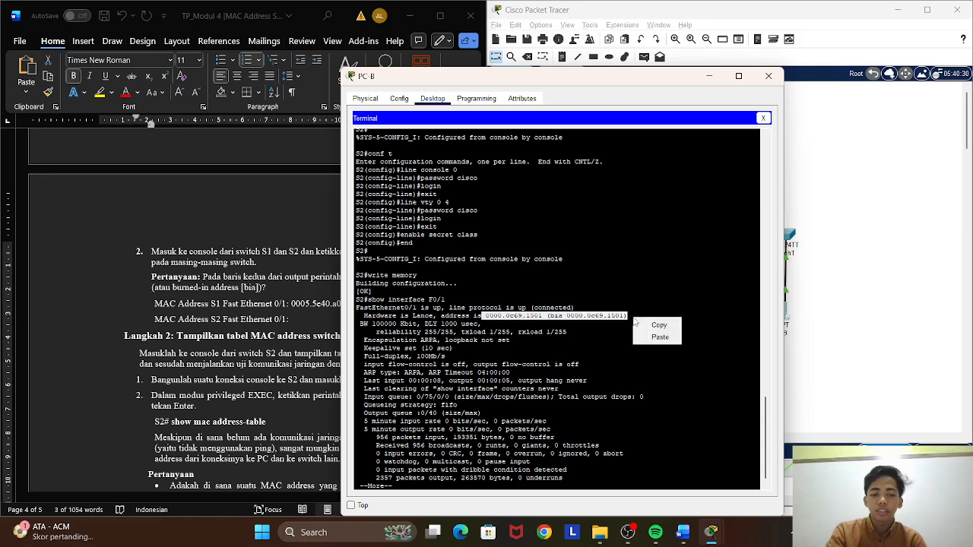
left_click(646, 324)
left_click(284, 332)
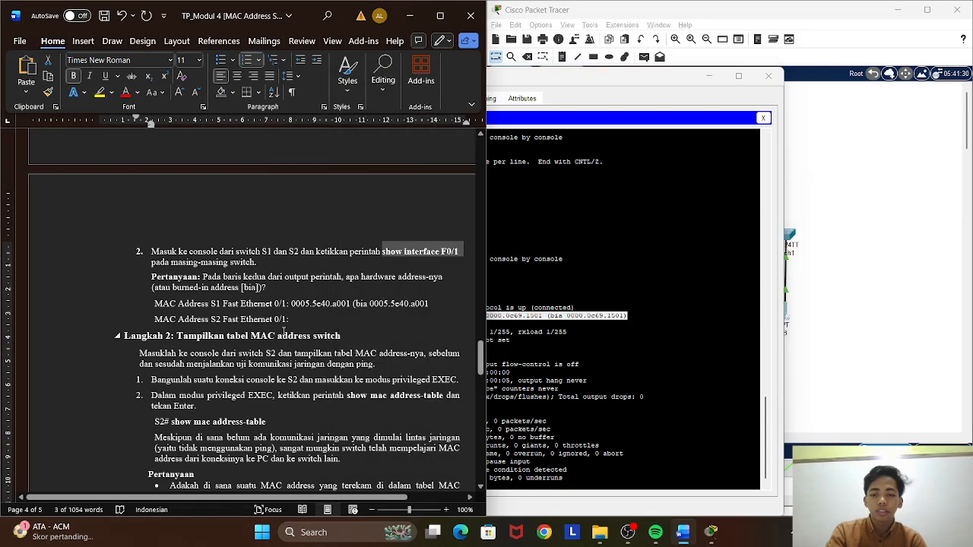
left_click(296, 321)
right_click(304, 318)
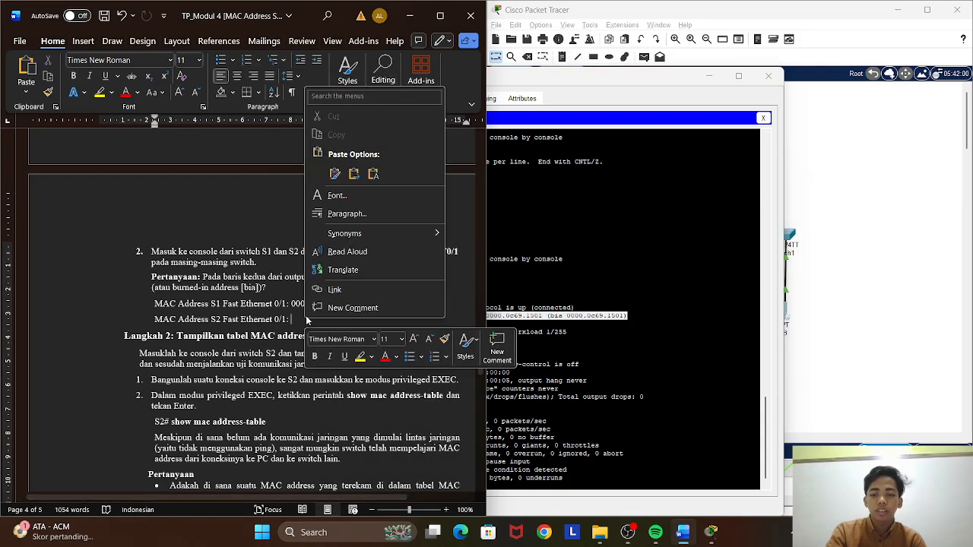
left_click(334, 174)
Move the PC-B window farther from the worksheet and page through the remaining interface output to the S2# prompt.
scroll(311, 320, "down", 2)
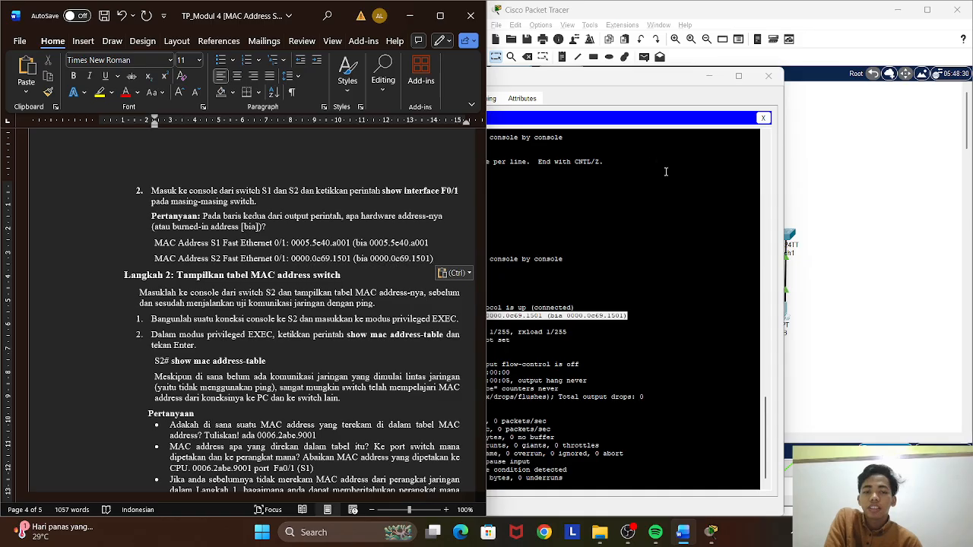
left_click(670, 201)
left_click_drag(633, 77, 719, 58)
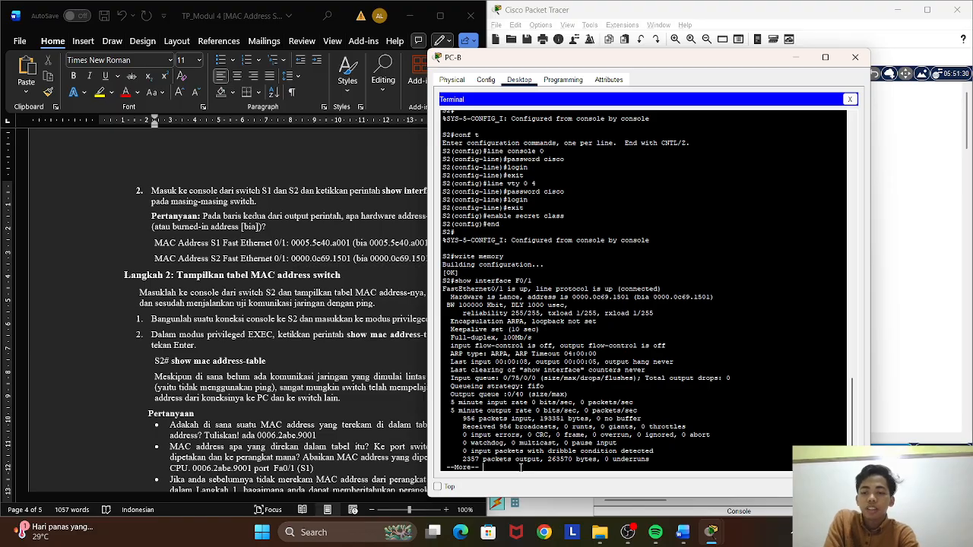
key("Return")
key("Return")
key("Return")
key("Return")
key("Return")
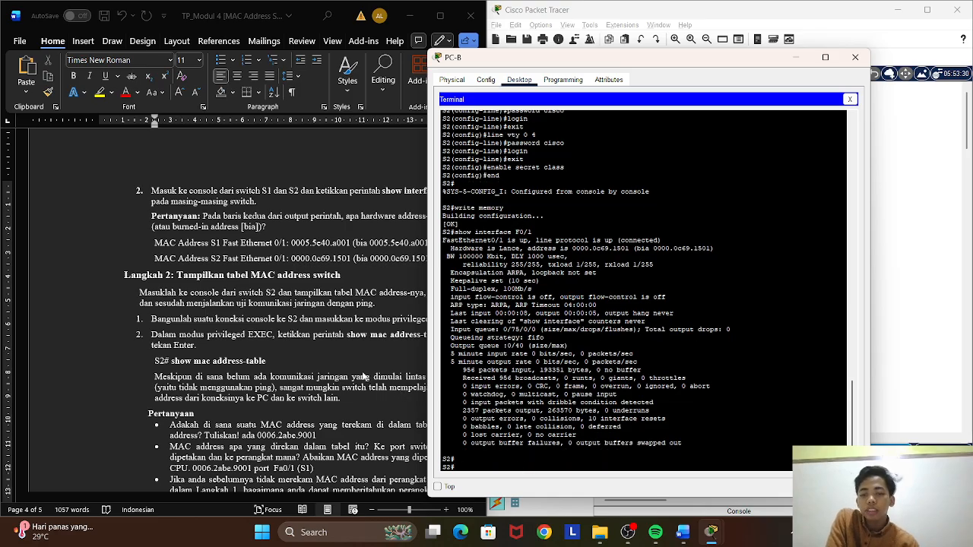
Copy the show mac address-table command from item 2 of Langkah 2 and run it on S2.
left_click(378, 340)
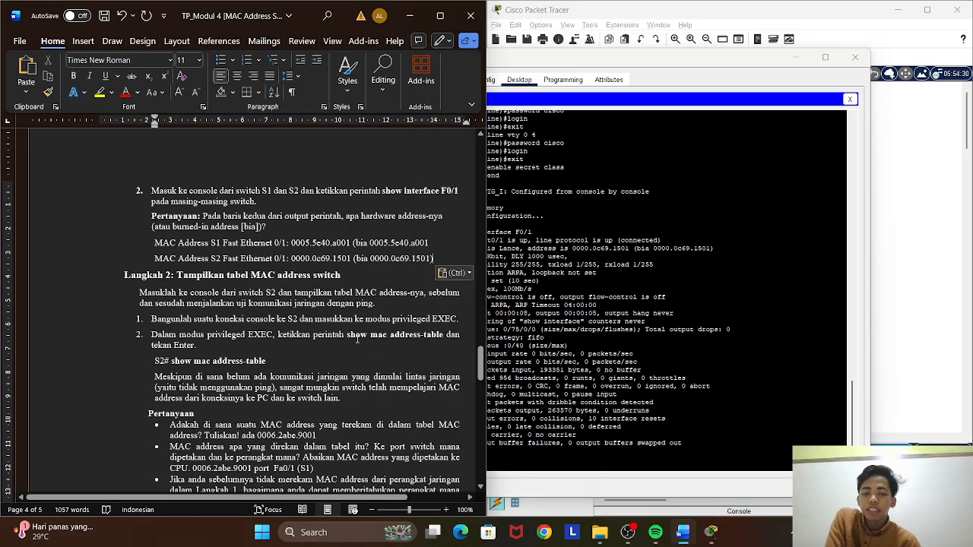
left_click_drag(344, 335, 429, 333)
left_click(388, 335)
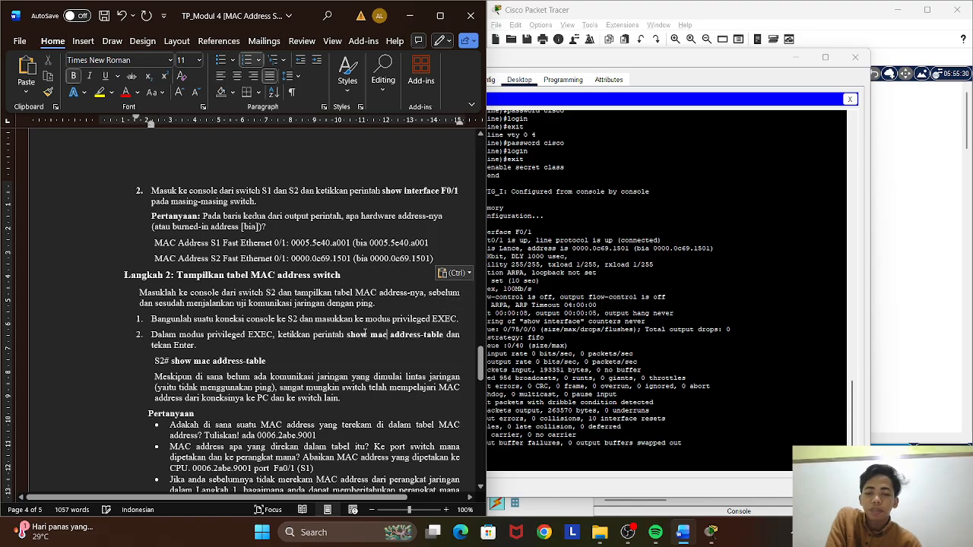
left_click_drag(347, 335, 441, 335)
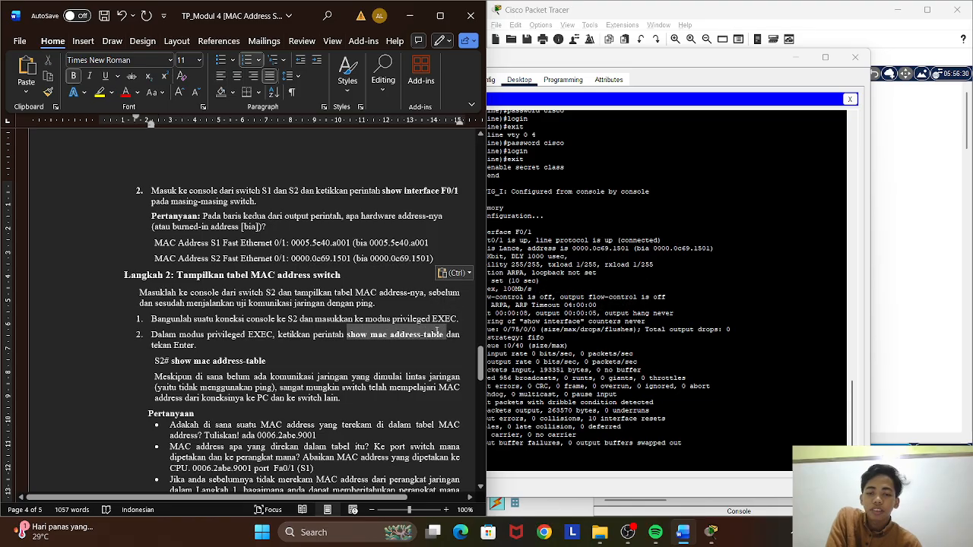
right_click(438, 335)
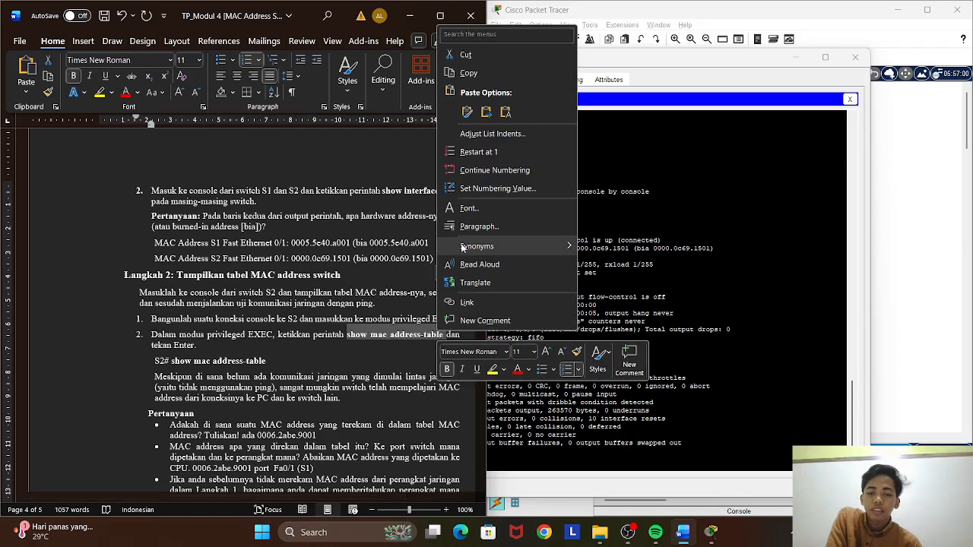
left_click(465, 73)
left_click(541, 430)
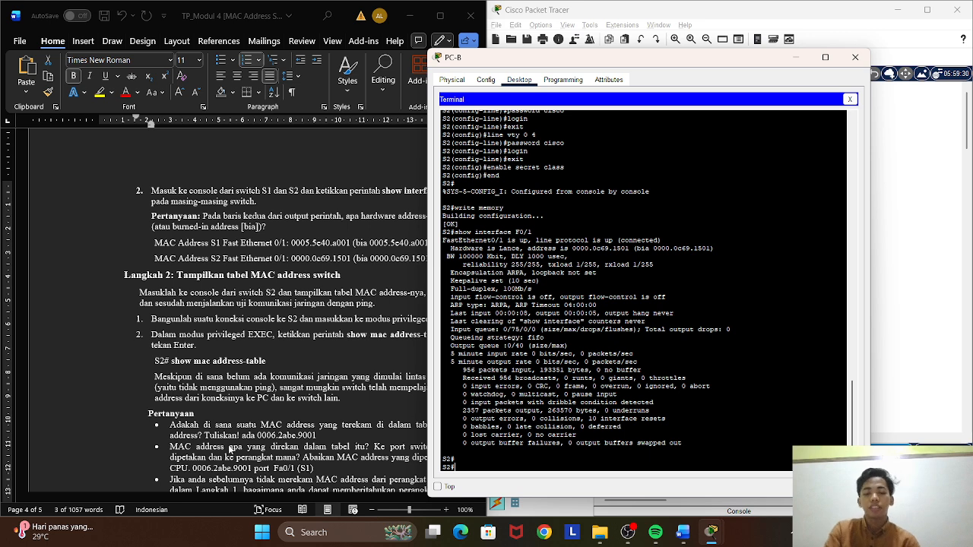
right_click(475, 464)
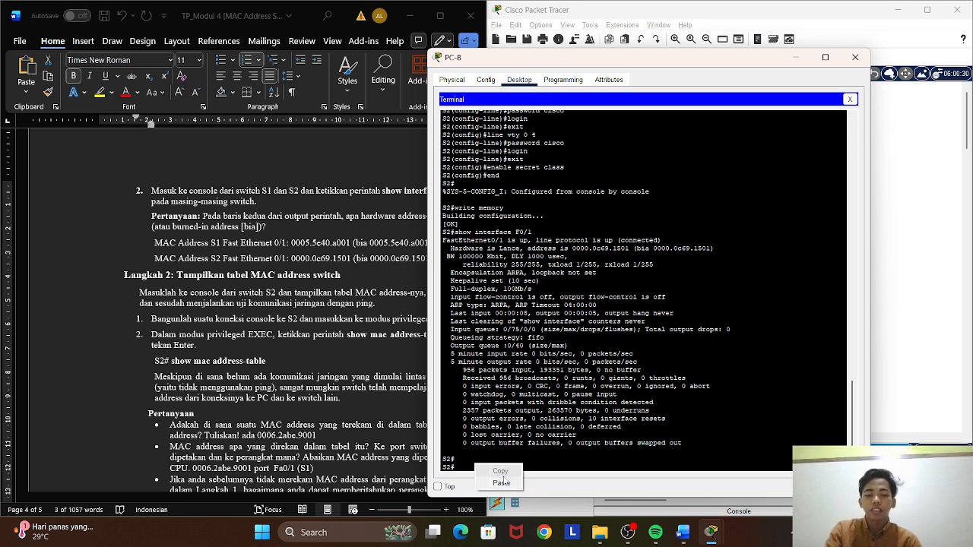
left_click(498, 484)
key("Return")
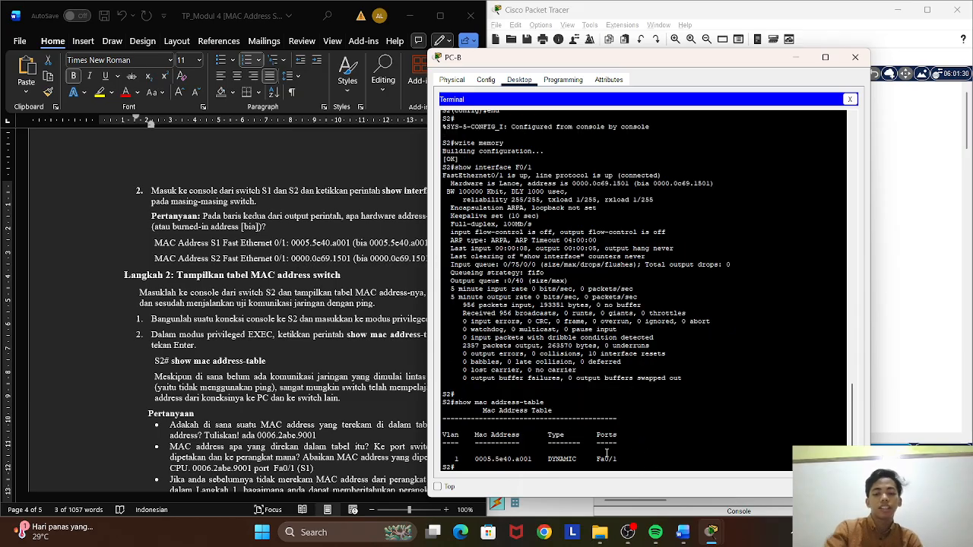
Review the Langkah 2 questions in Word and place the PC-B window clear of the worksheet text.
scroll(326, 369, "down", 1)
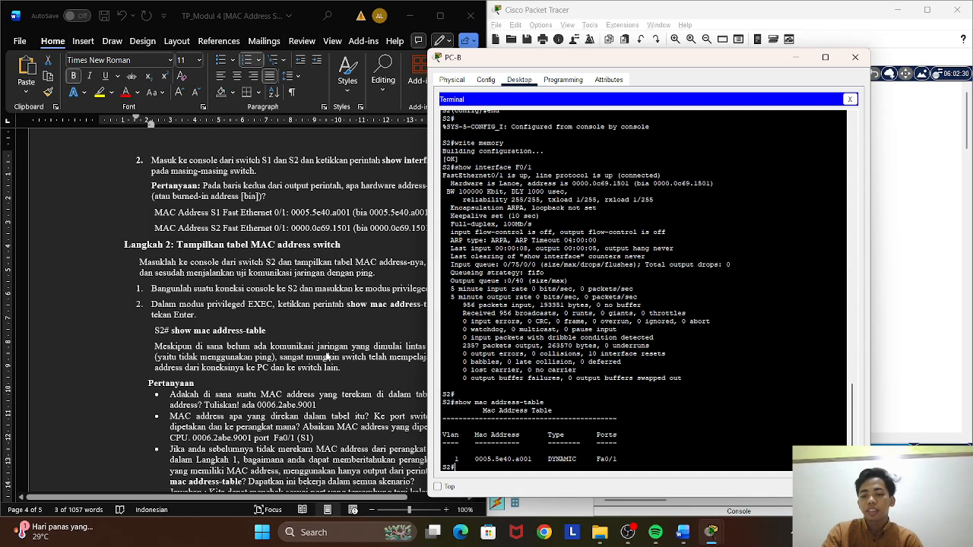
left_click(331, 332)
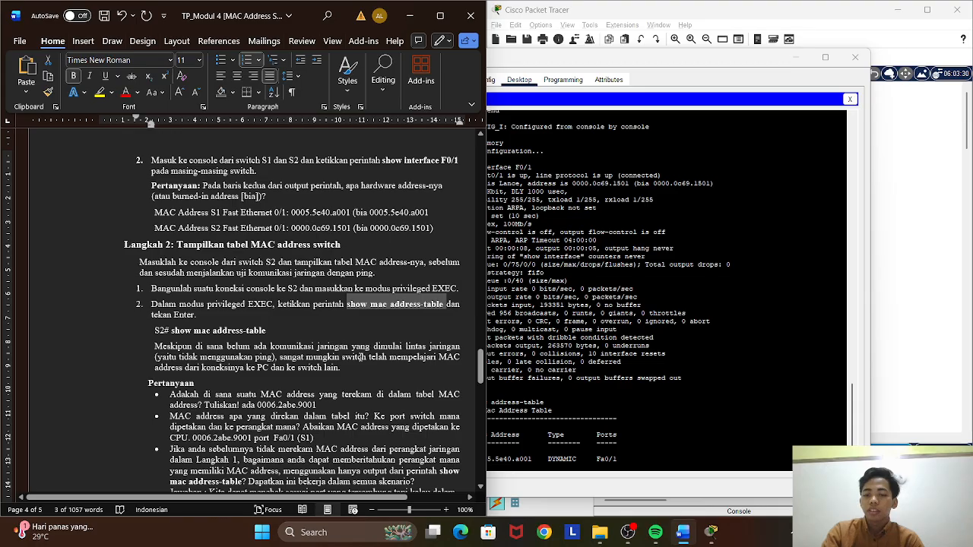
scroll(359, 344, "down", 2)
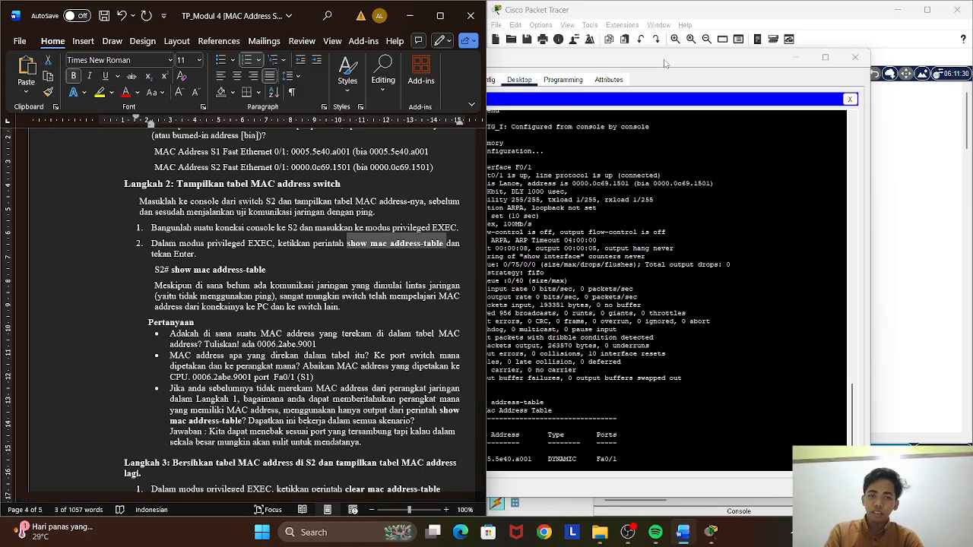
left_click(678, 91)
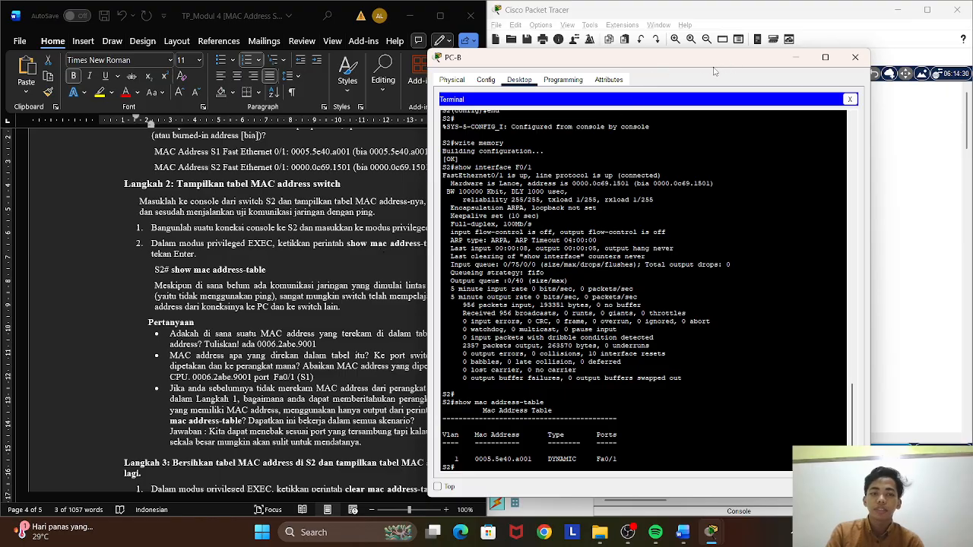
left_click_drag(697, 61, 770, 52)
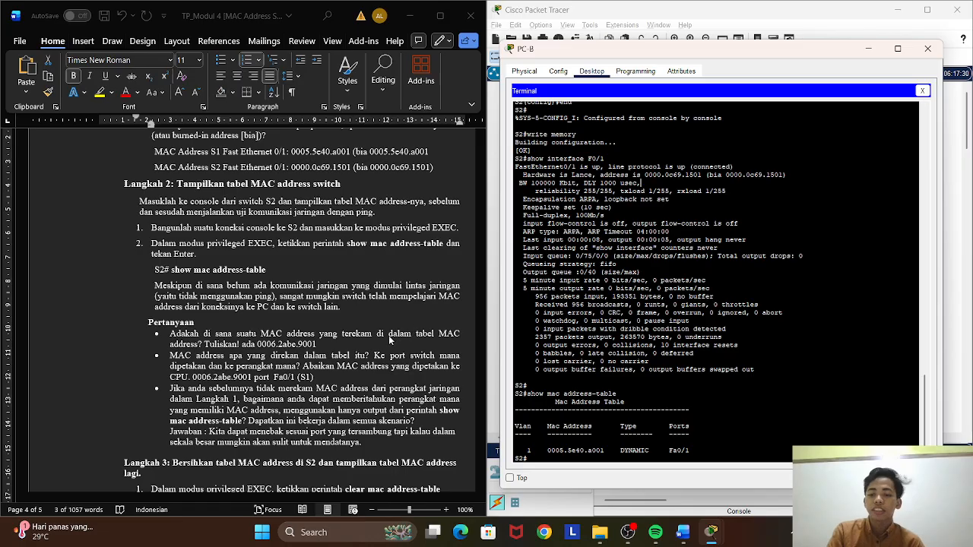
Copy 0005.5e40.a001 from S2's MAC address table and replace the old address in the first Pertanyaan answer with it.
scroll(612, 418, "down", 1)
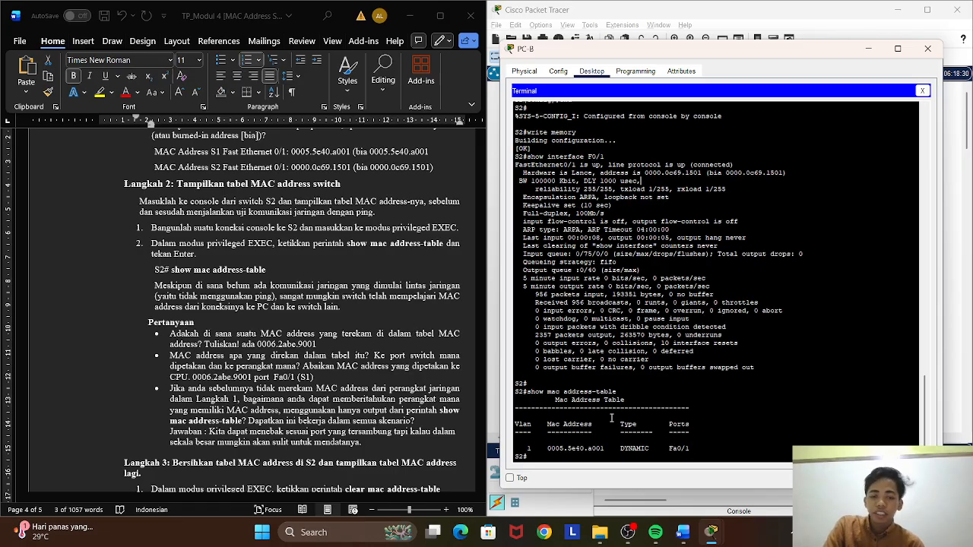
left_click_drag(548, 448, 608, 452)
key("super+c")
right_click(609, 452)
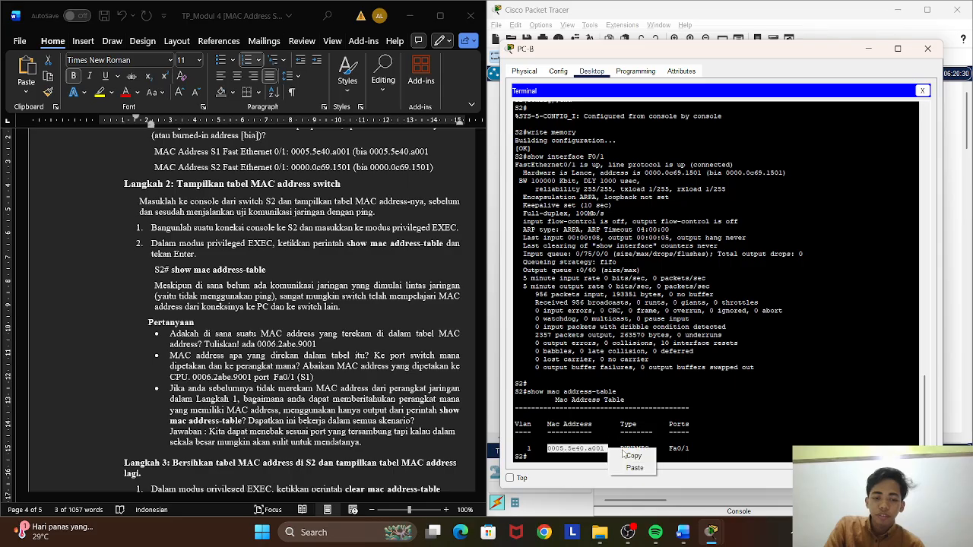
left_click(632, 456)
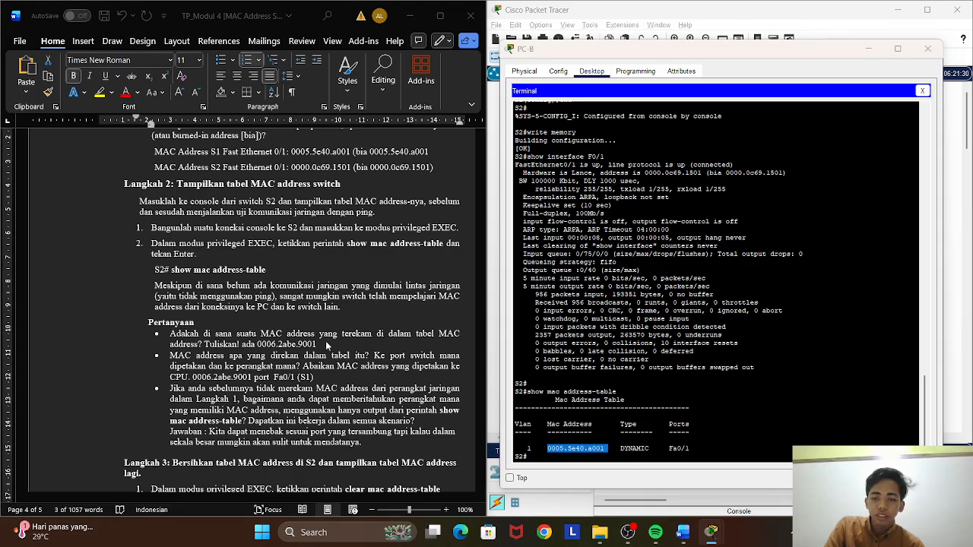
left_click(326, 354)
left_click_drag(319, 345, 269, 348)
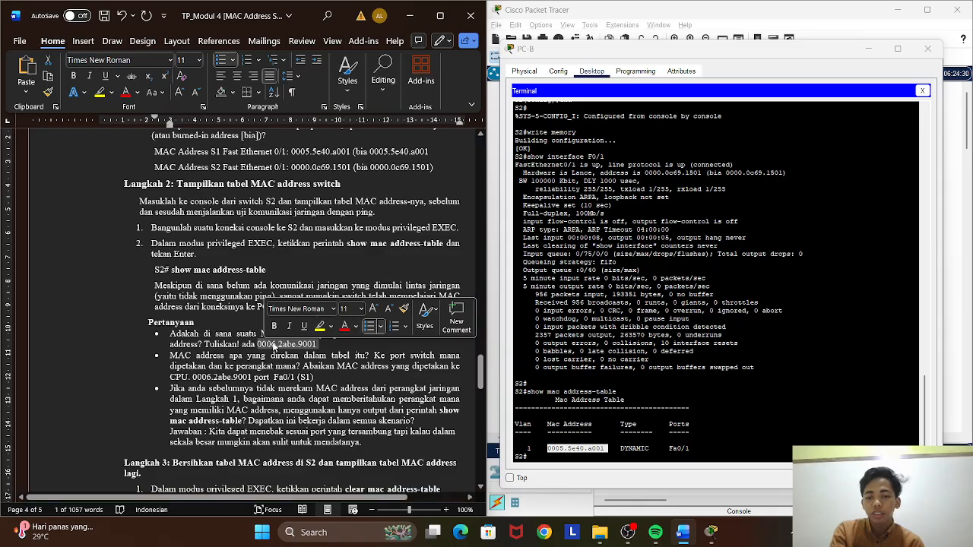
right_click(270, 350)
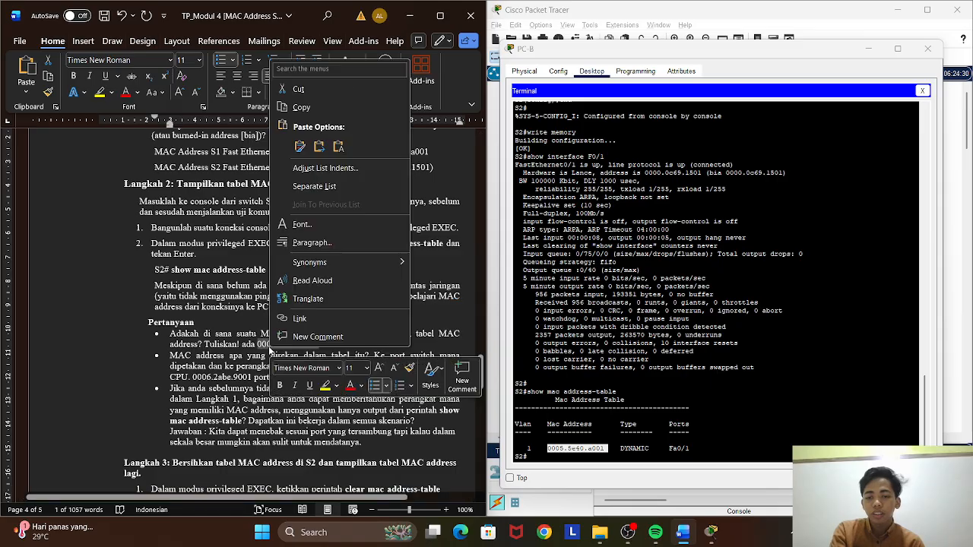
left_click(300, 146)
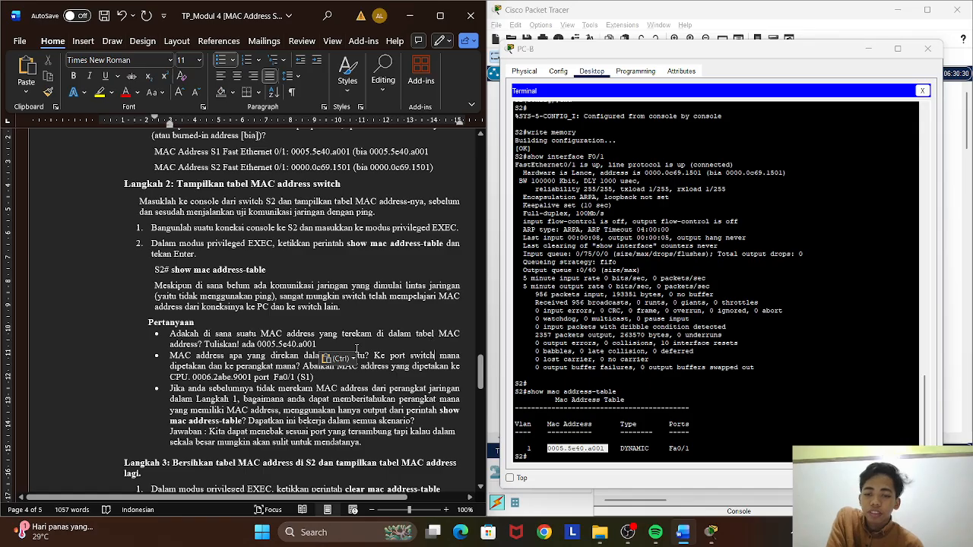
Check the port in S2's table and replace the old address in the second Pertanyaan answer with 0005.5e40.a001.
scroll(434, 358, "down", 2)
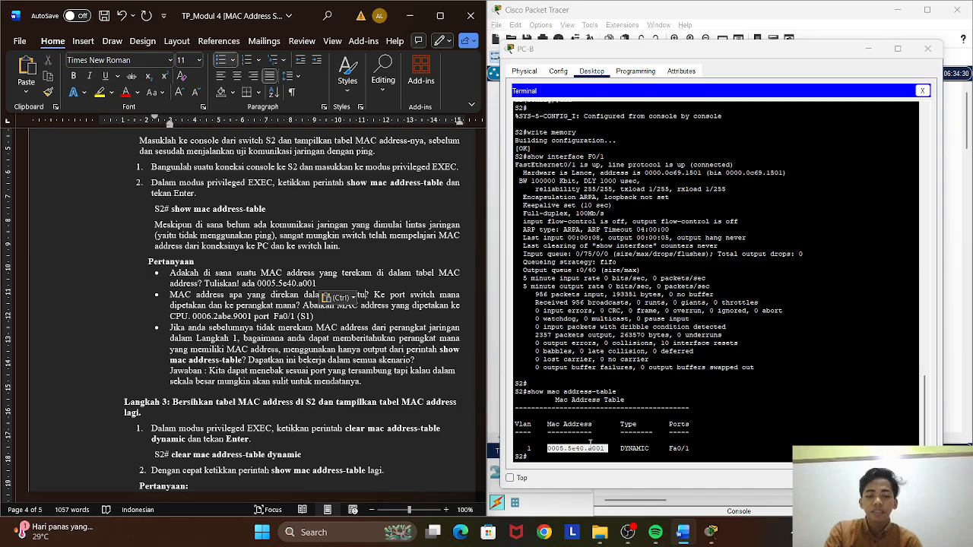
left_click(689, 448)
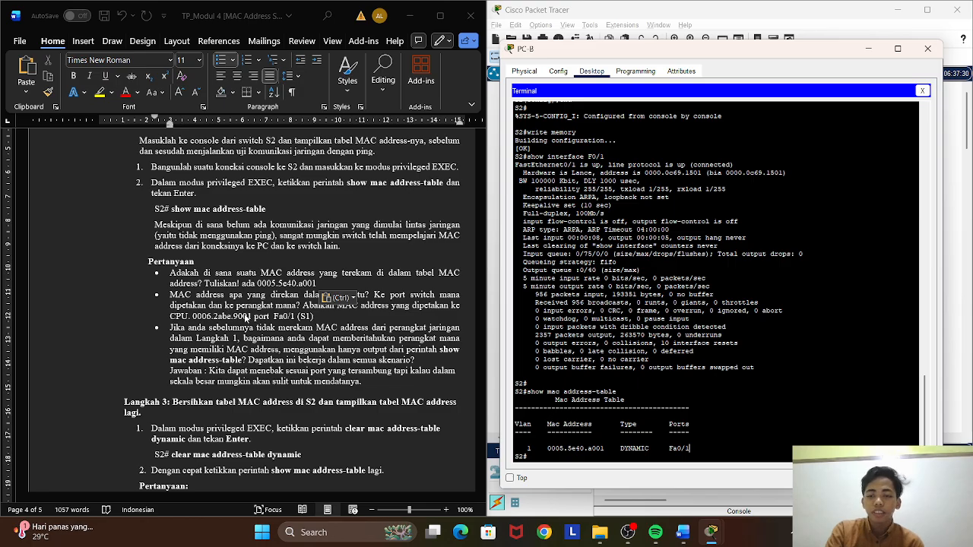
left_click(253, 317)
left_click_drag(252, 316, 192, 316)
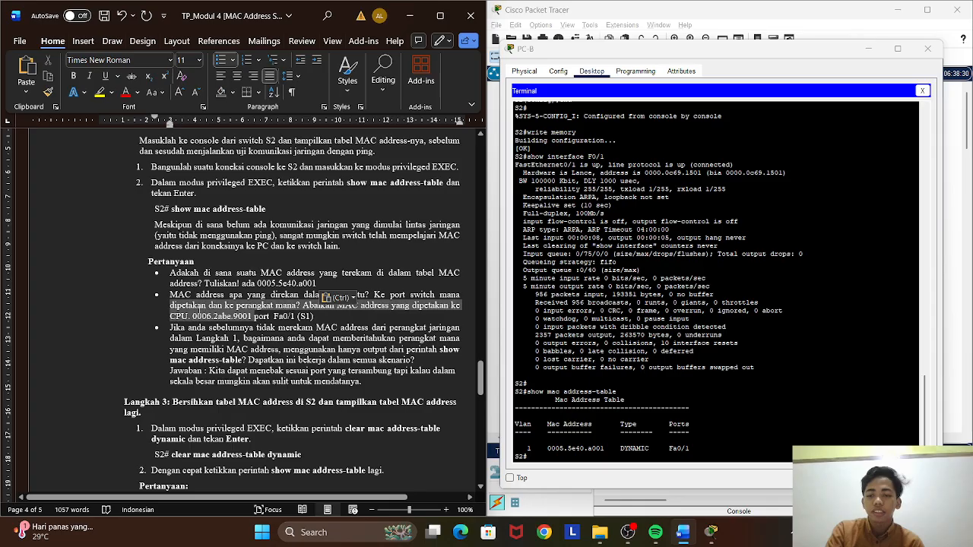
right_click(209, 320)
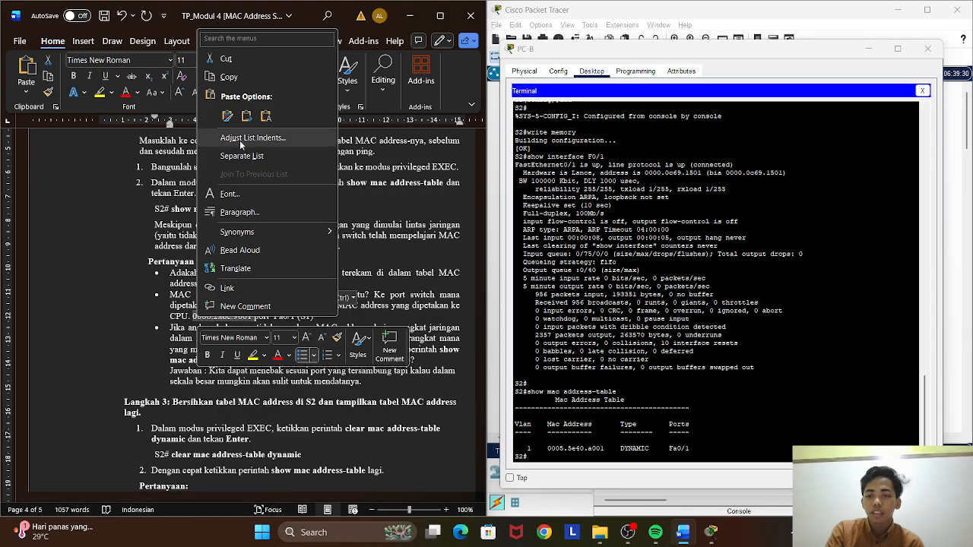
left_click(227, 115)
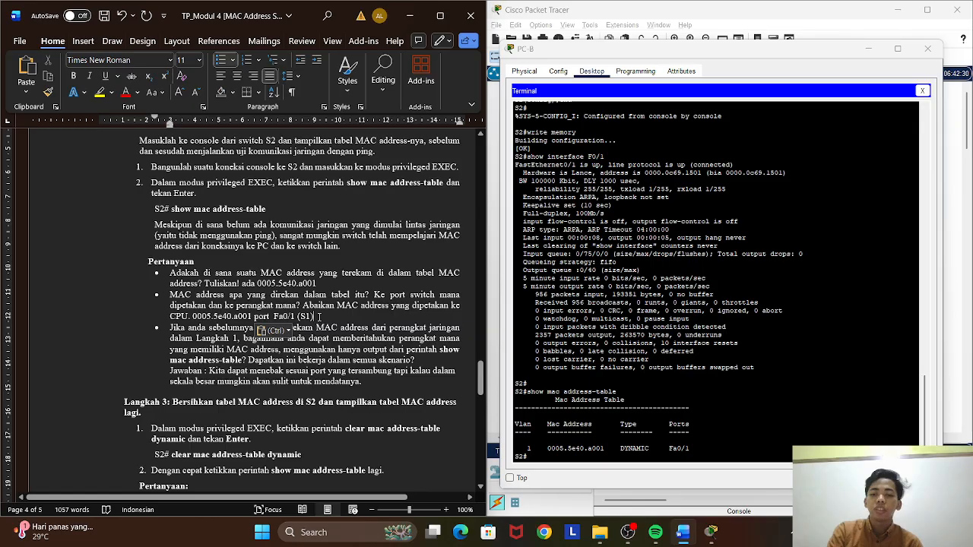
Review the switch MAC addresses recorded in Langkah 1 and the Langkah 2 Pertanyaan answers, through to the Langkah 3 instructions.
scroll(369, 306, "up", 1)
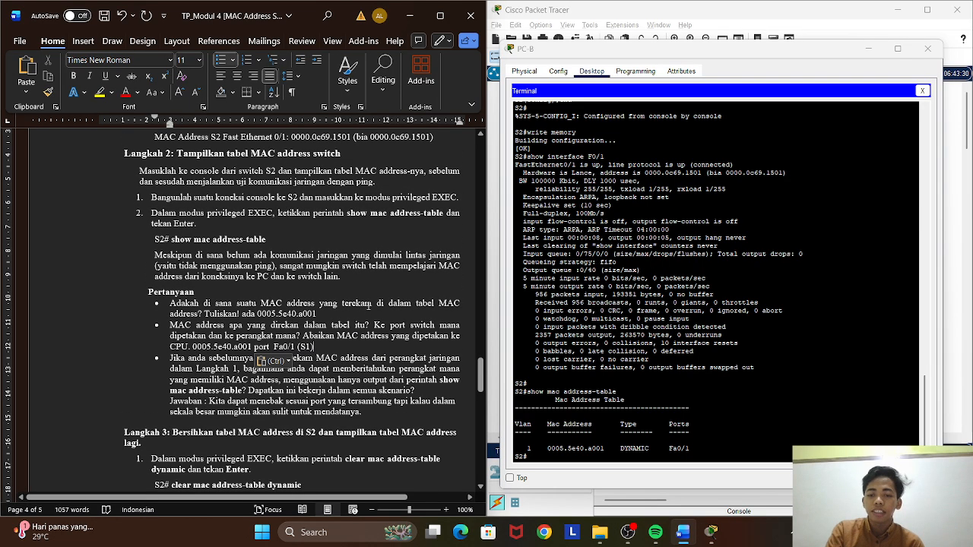
scroll(369, 306, "up", 2)
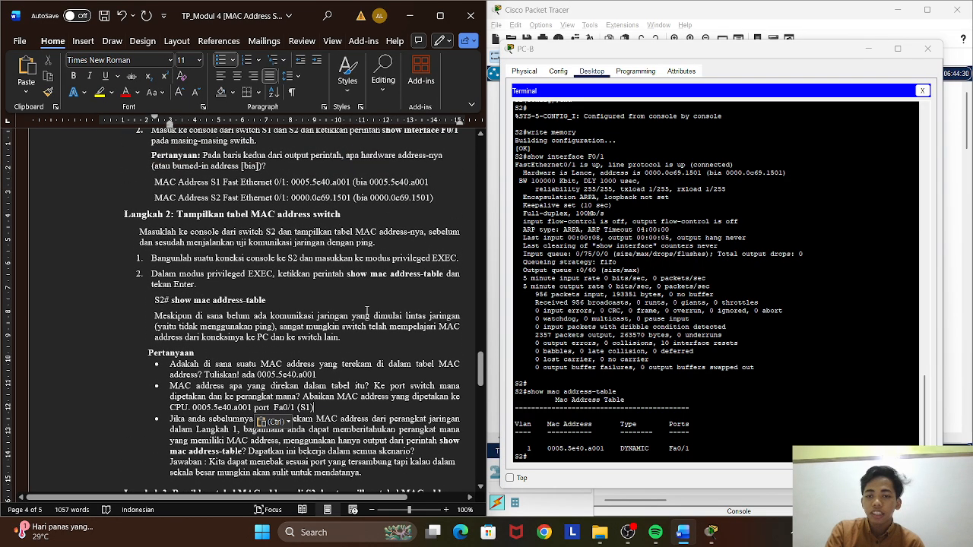
scroll(295, 260, "down", 2)
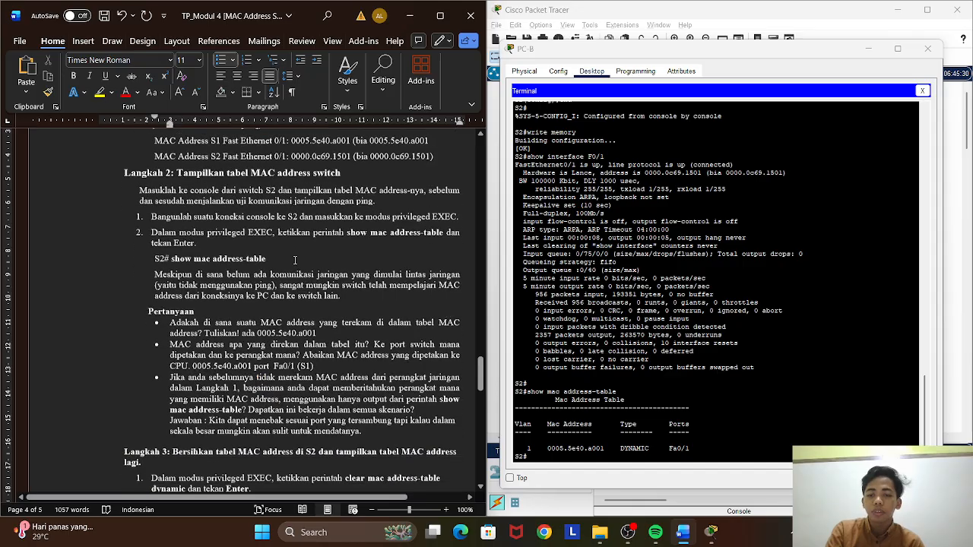
scroll(314, 344, "down", 4)
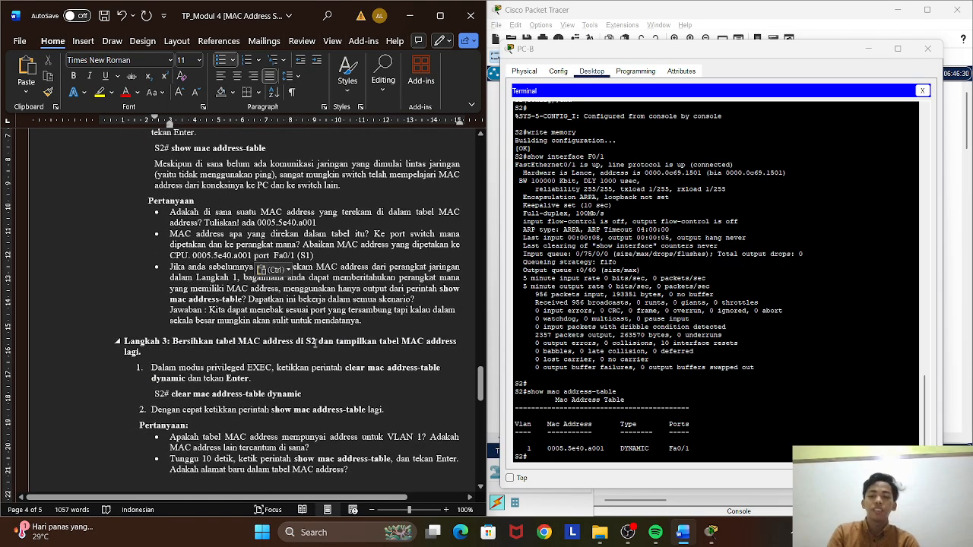
left_click(238, 296)
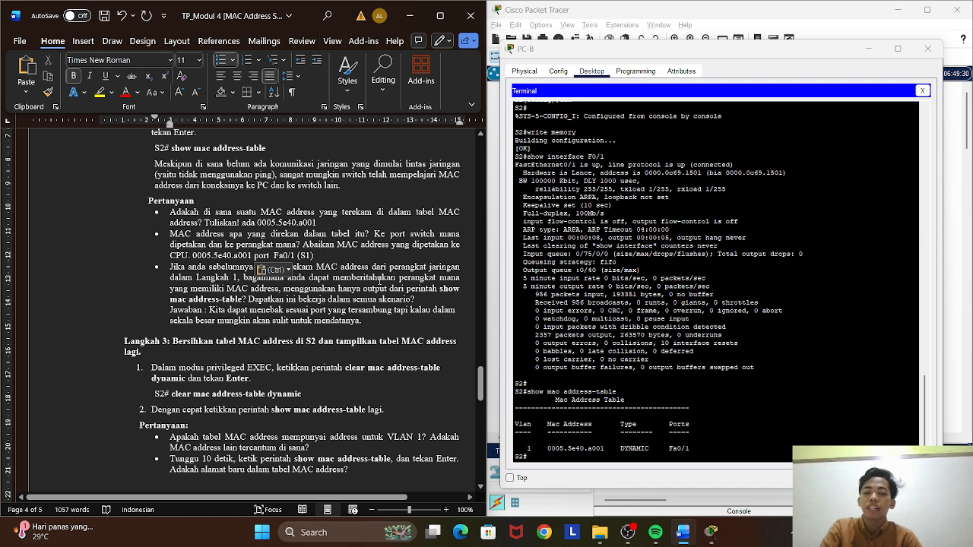
left_click(230, 233)
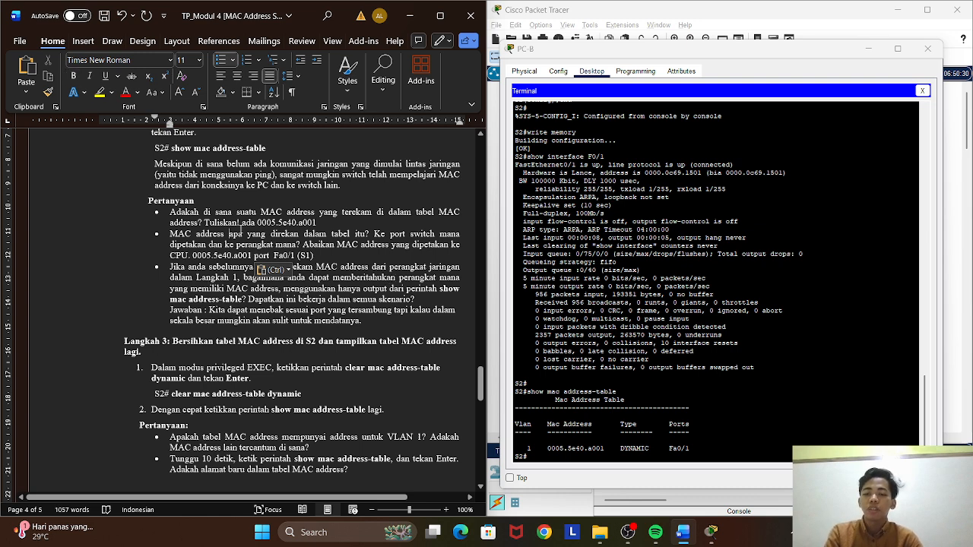
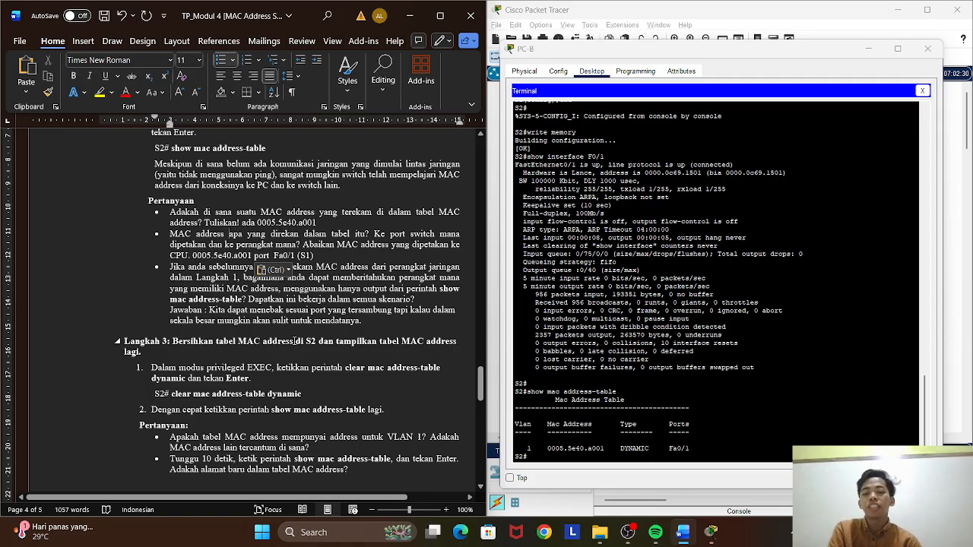
Copy the command clear mac address-table dynamic from Langkah 3 of the Word worksheet and run it at the S2 prompt.
scroll(296, 335, "down", 3)
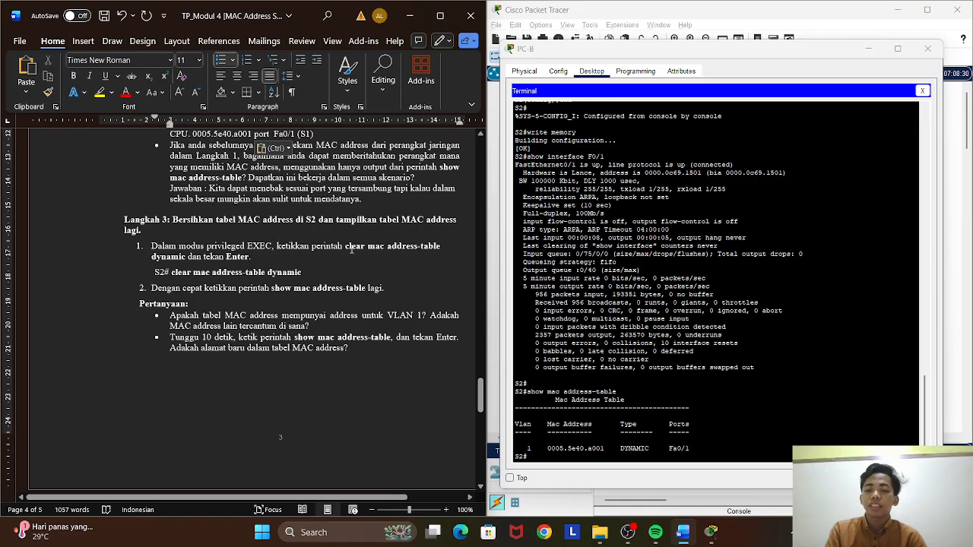
left_click_drag(346, 246, 441, 246)
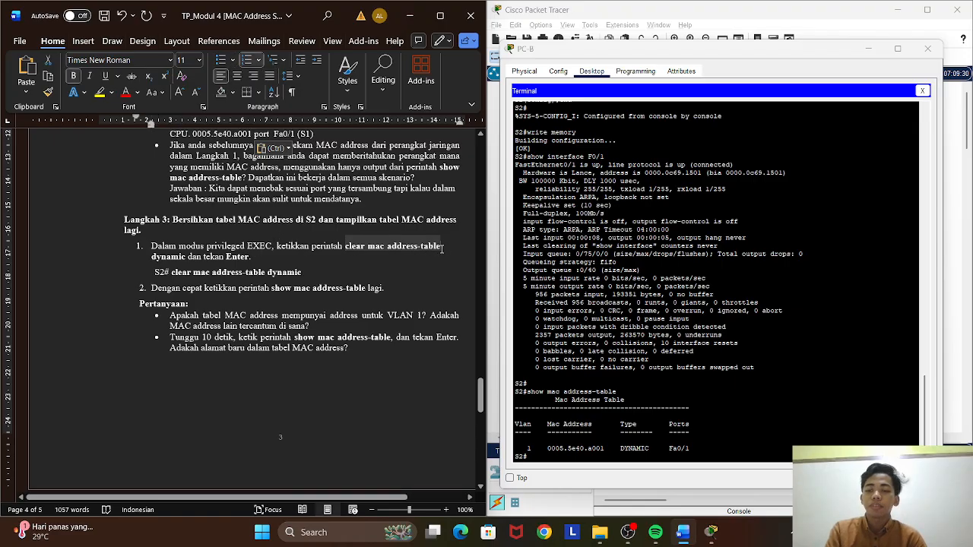
left_click(442, 246)
left_click_drag(346, 247, 186, 256)
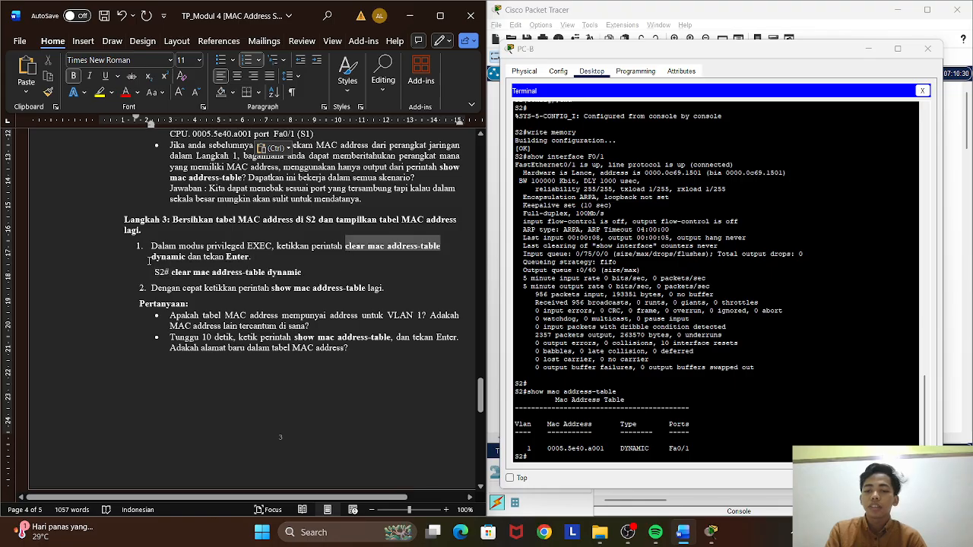
right_click(186, 253)
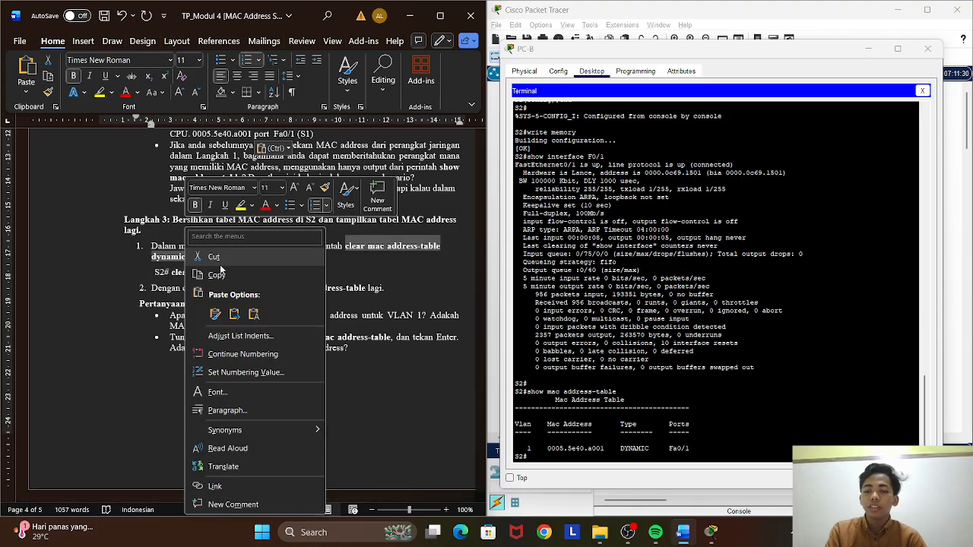
left_click(220, 272)
left_click(553, 462)
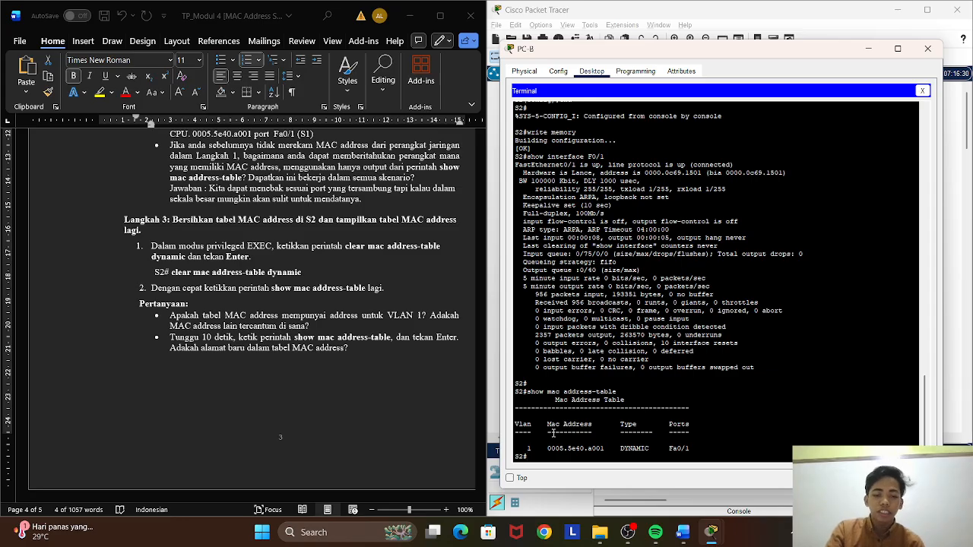
right_click(551, 457)
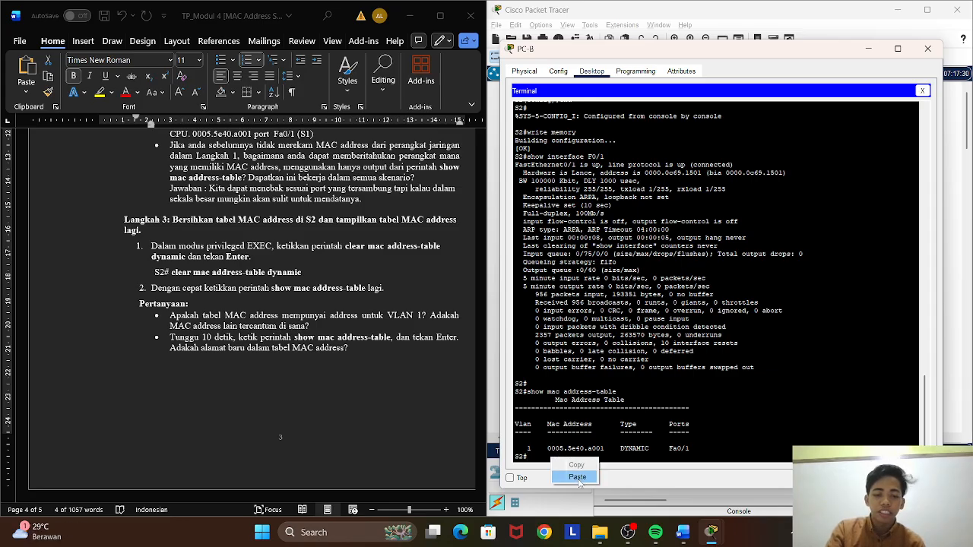
left_click(577, 477)
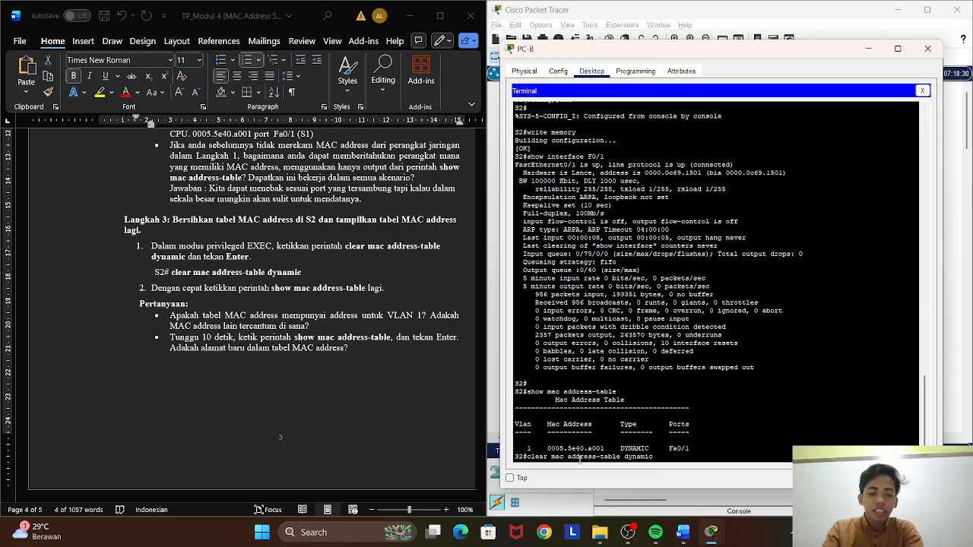
key("Return")
Show S2's MAC address table and answer the first Langkah 3 question in Word with "tidak ada".
key("Up")
key("Up")
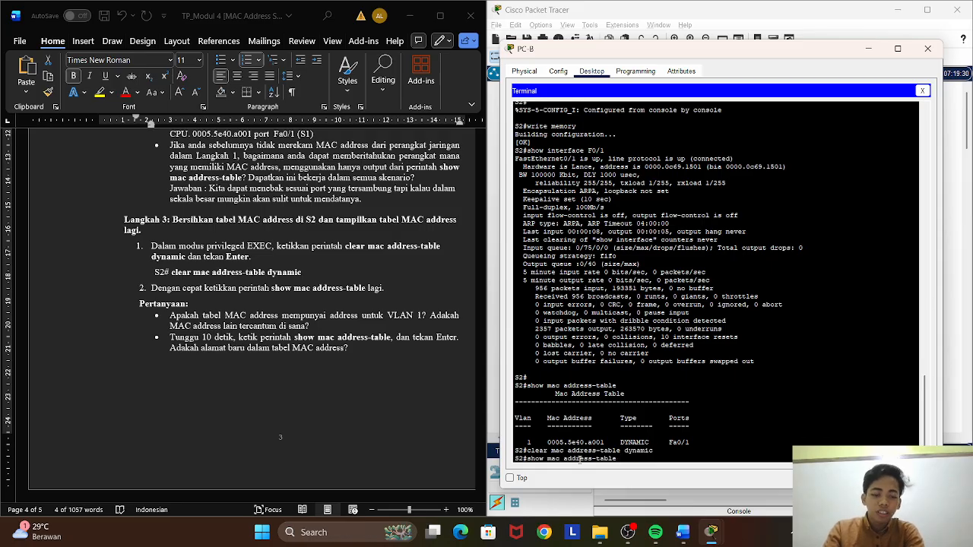
key("Return")
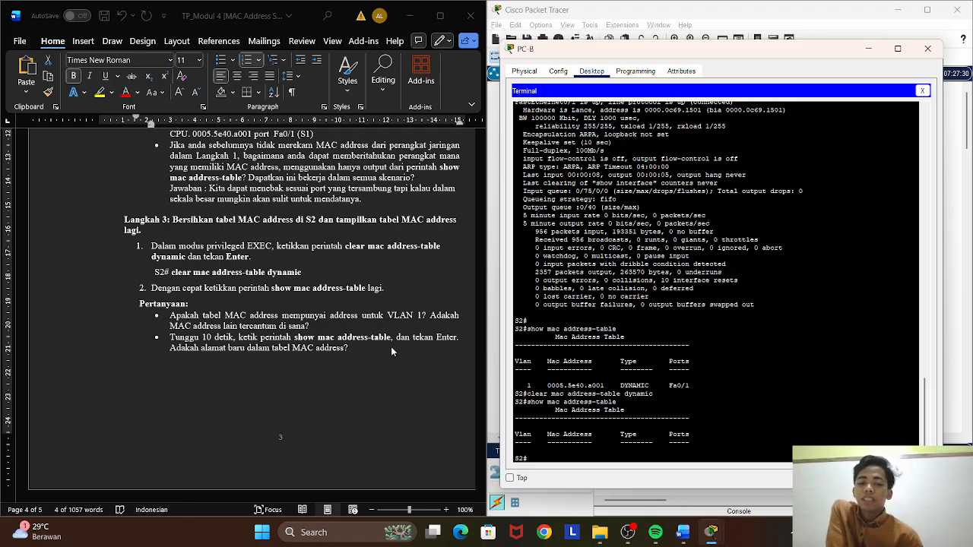
left_click(323, 325)
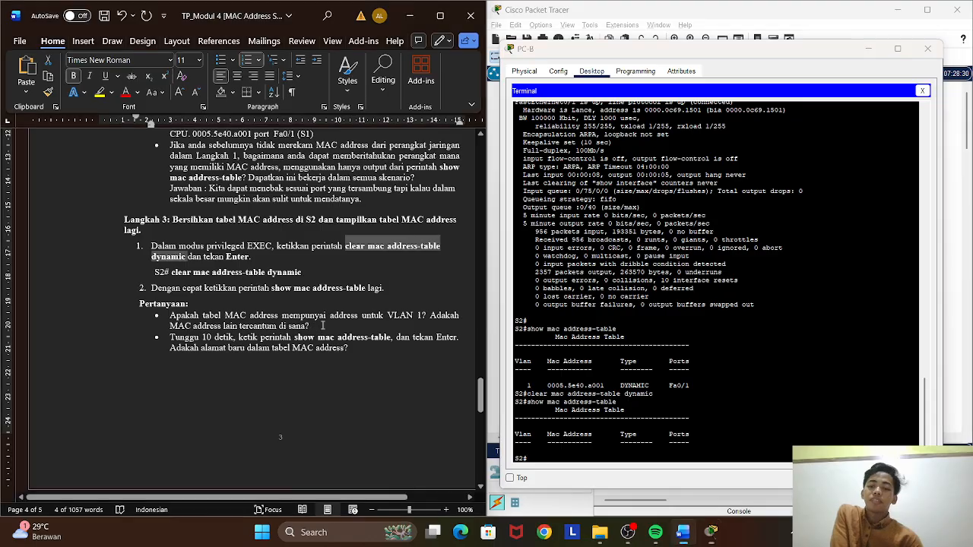
left_click(323, 326)
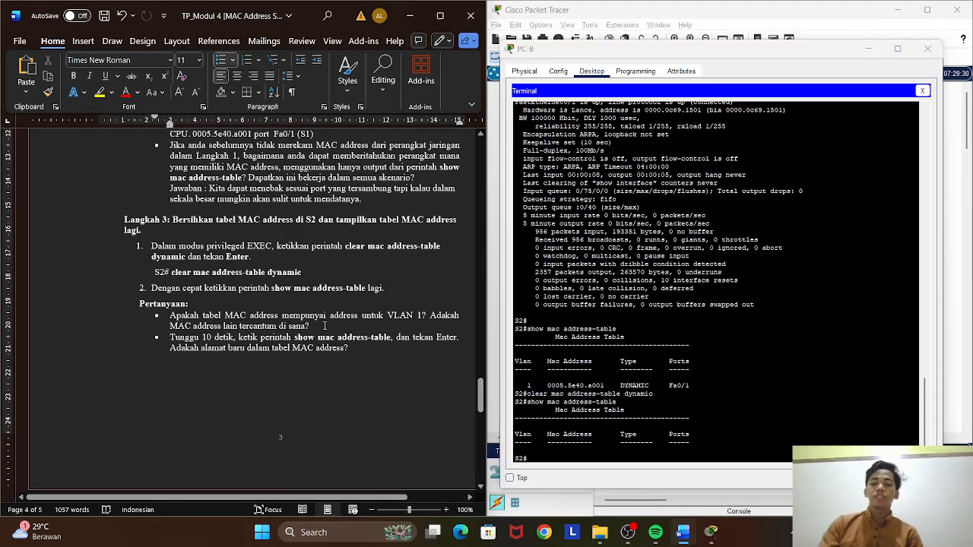
type("tida")
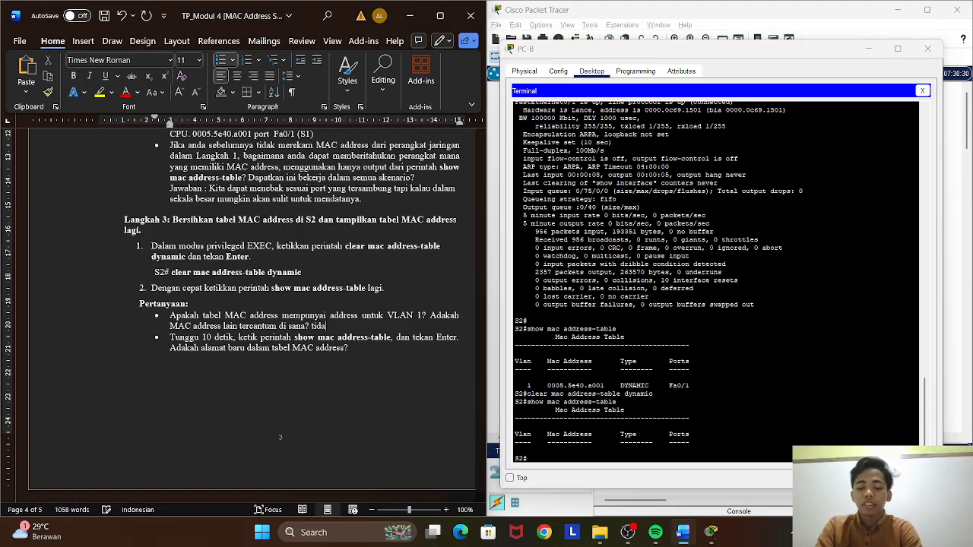
type("k ada")
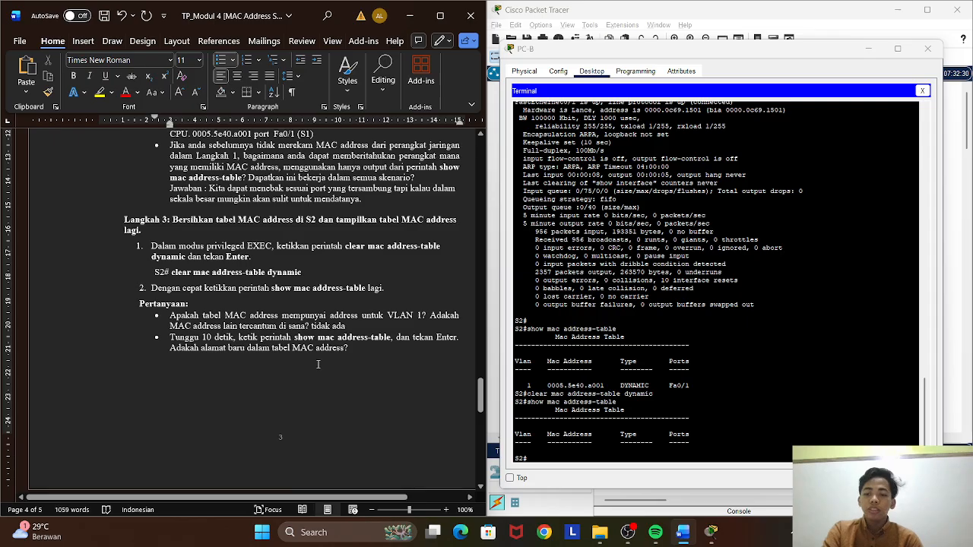
Show S2's MAC address table once more and answer the second Langkah 3 question in Word with "Ada".
left_click(372, 354)
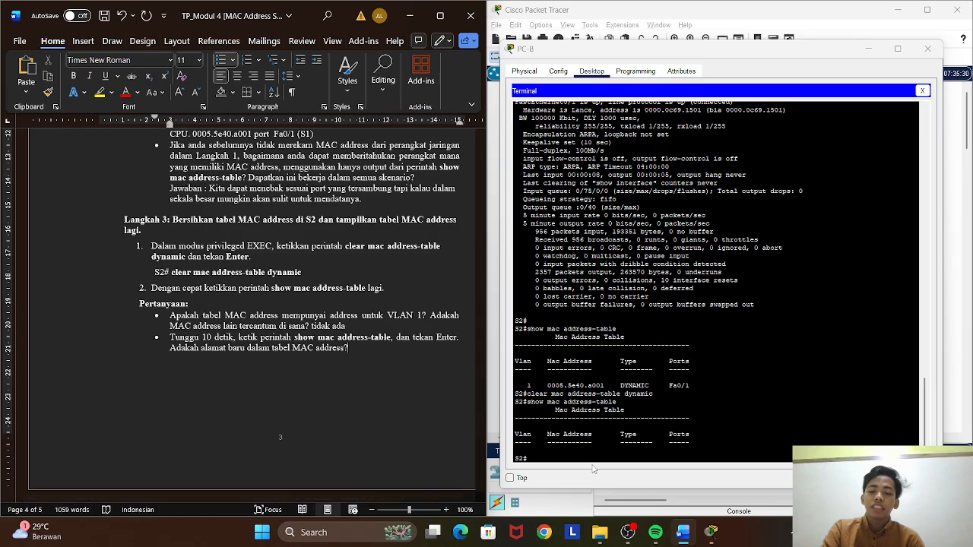
left_click(548, 459)
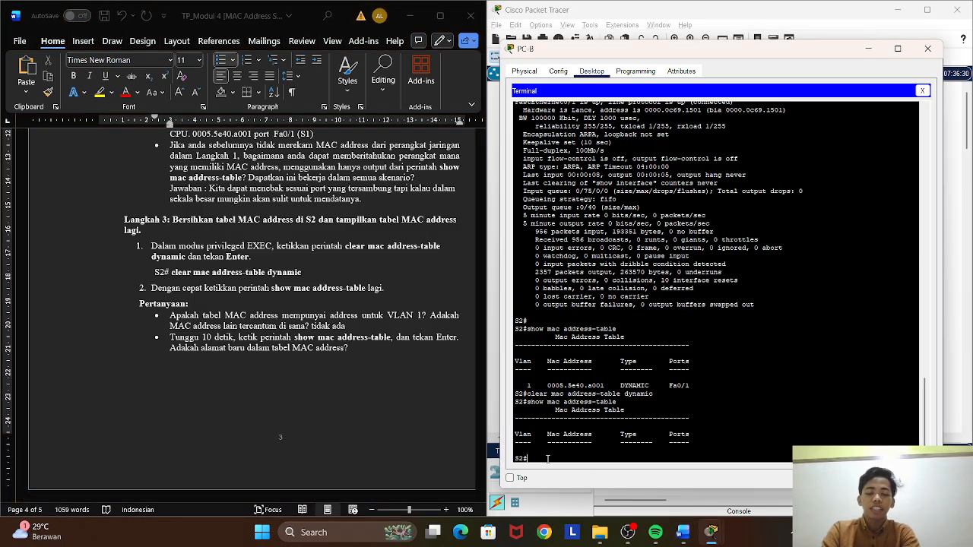
key("Up")
key("Return")
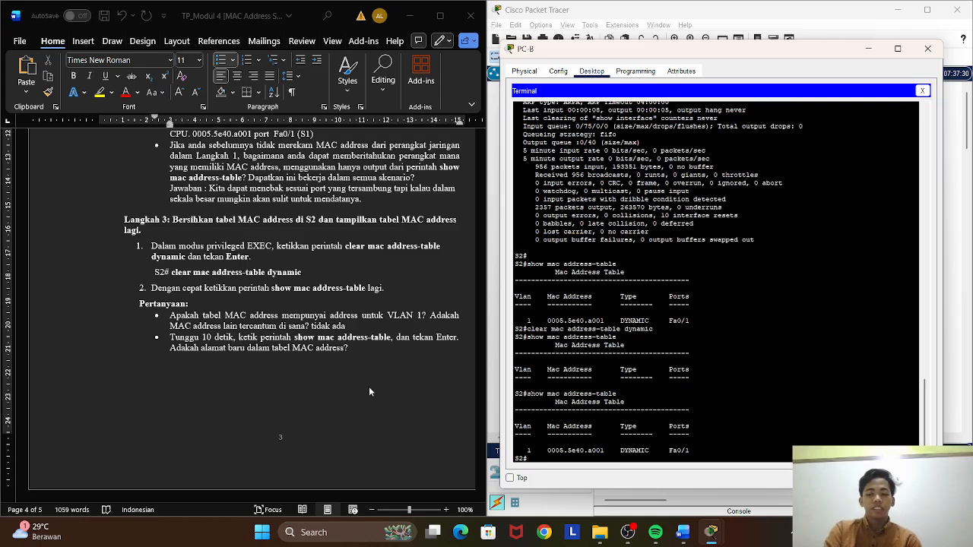
left_click(390, 352)
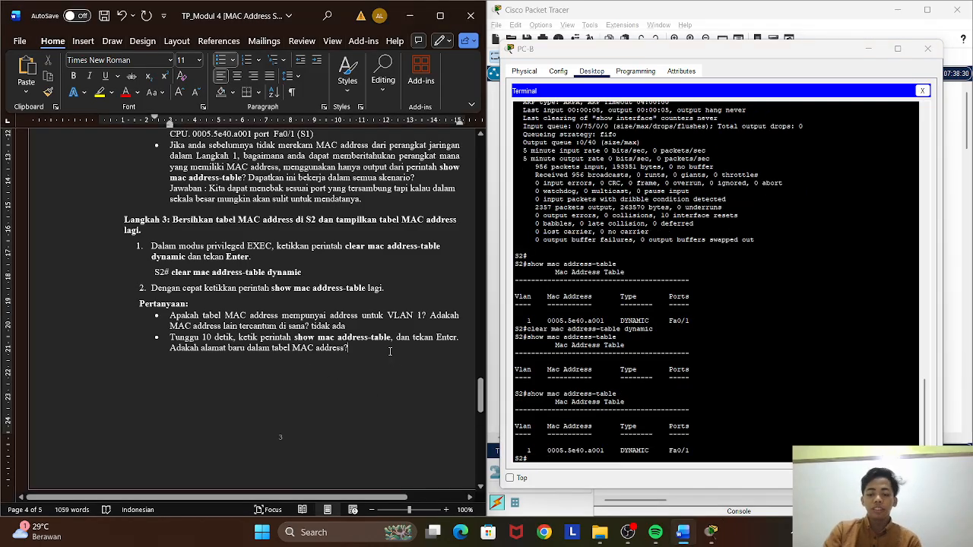
type("ada")
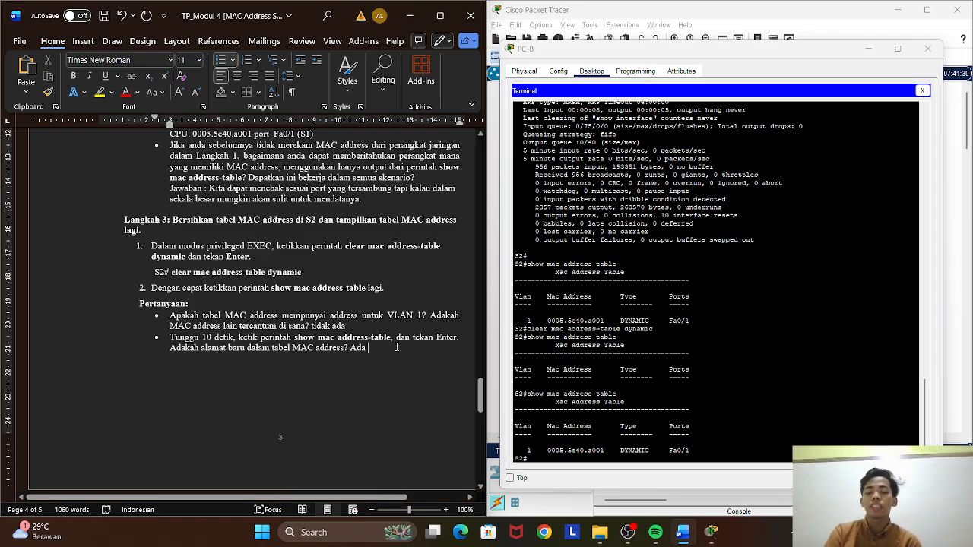
Close the terminal on PC-B, open its Command Prompt, and run arp -a as Langkah 4 asks.
scroll(379, 344, "down", 10)
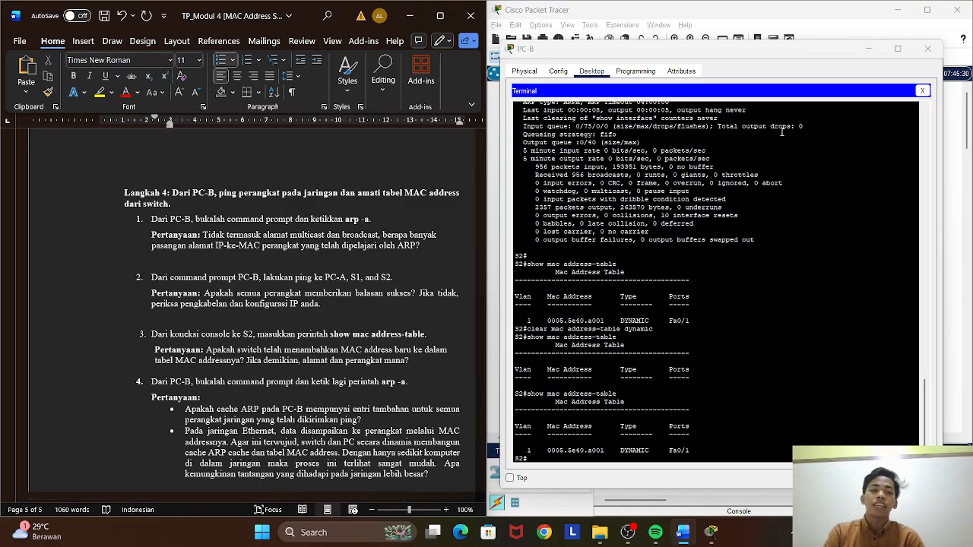
left_click(922, 90)
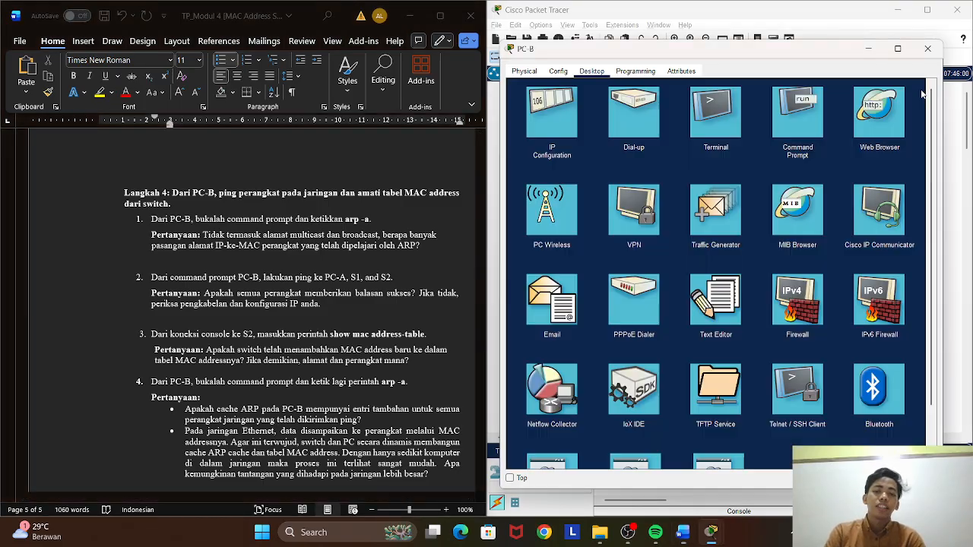
left_click(800, 114)
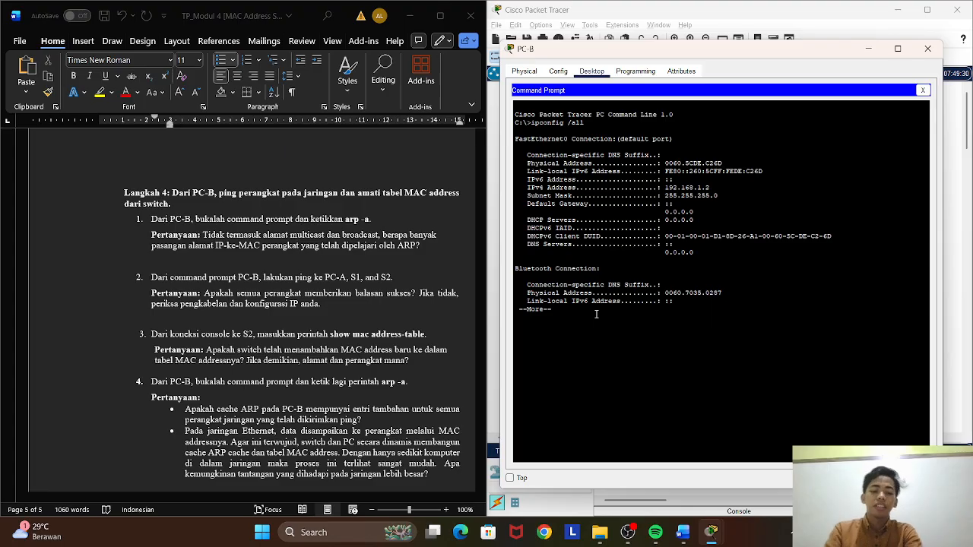
key("Return")
key("Return")
key("Return")
key("Return")
key("Return")
key("Return")
key("Return")
key("Return")
key("Return")
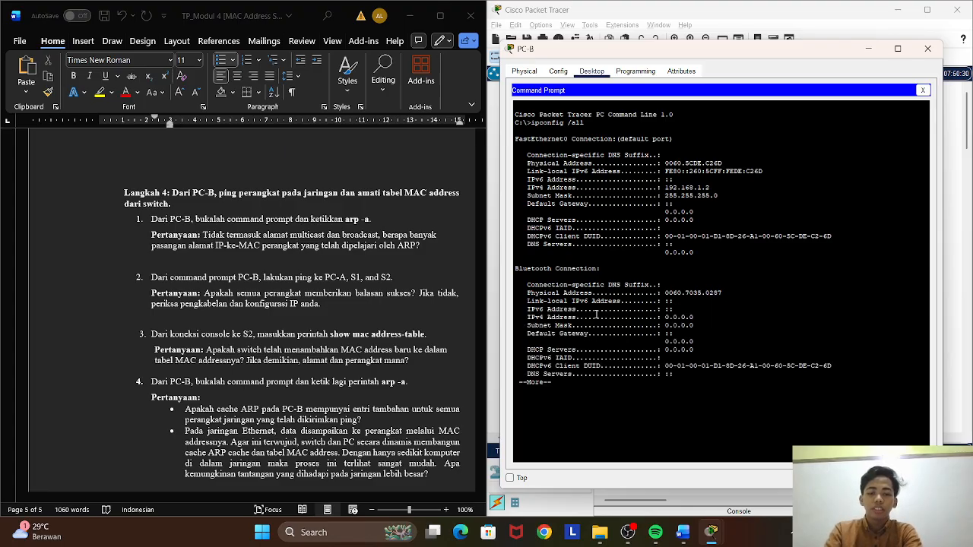
key("Return")
key("Return")
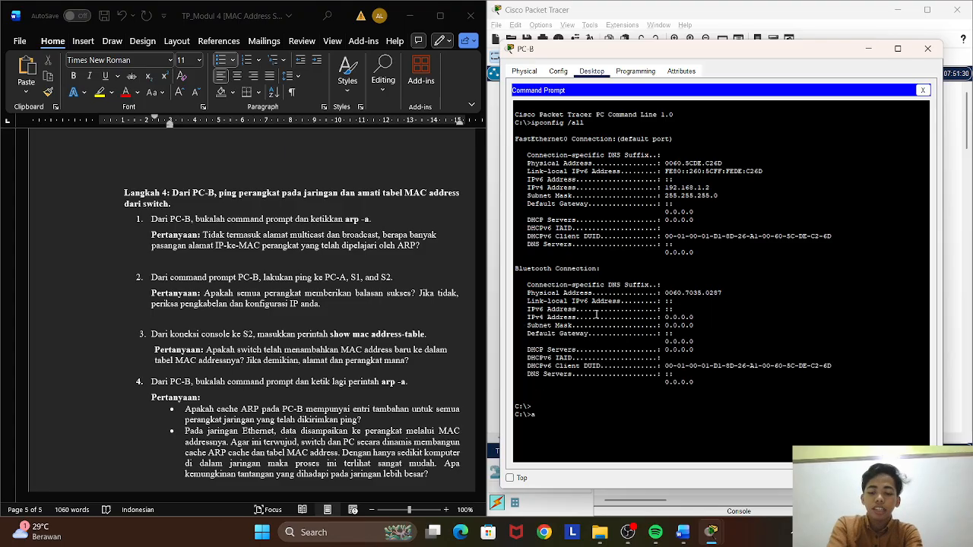
type("arp")
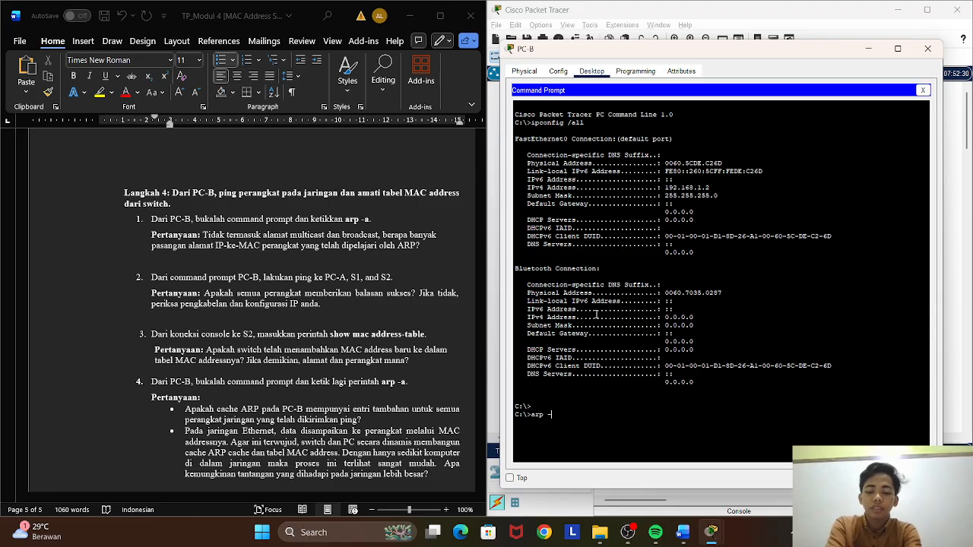
type(" -a")
key("Return")
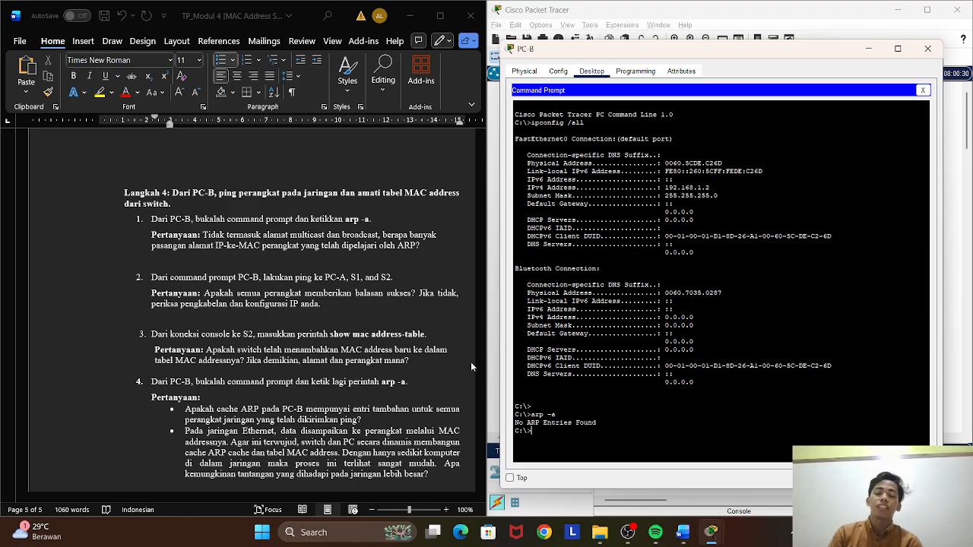
Enter "Belom ada" as the answer below the first Langkah 4 question in Word.
left_click(419, 252)
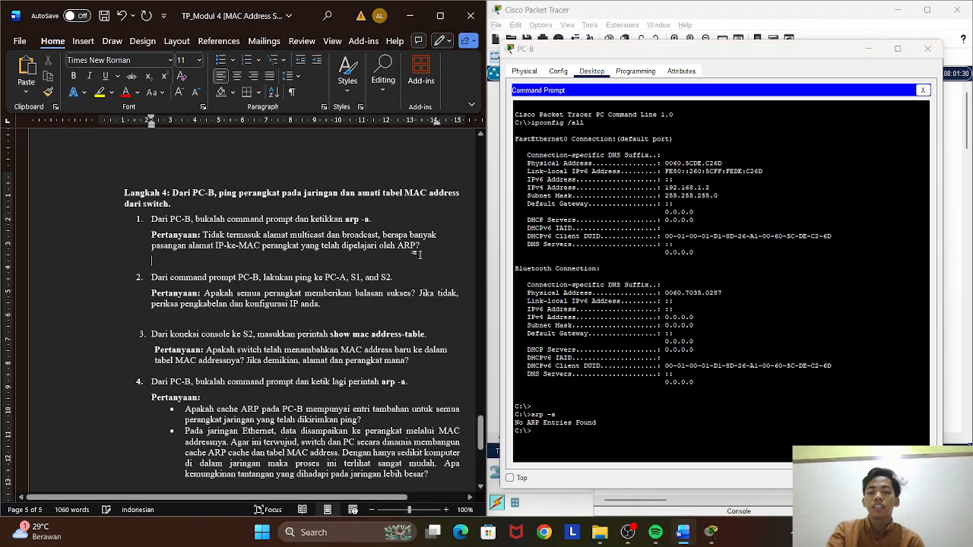
key("Down")
type("belom adaa")
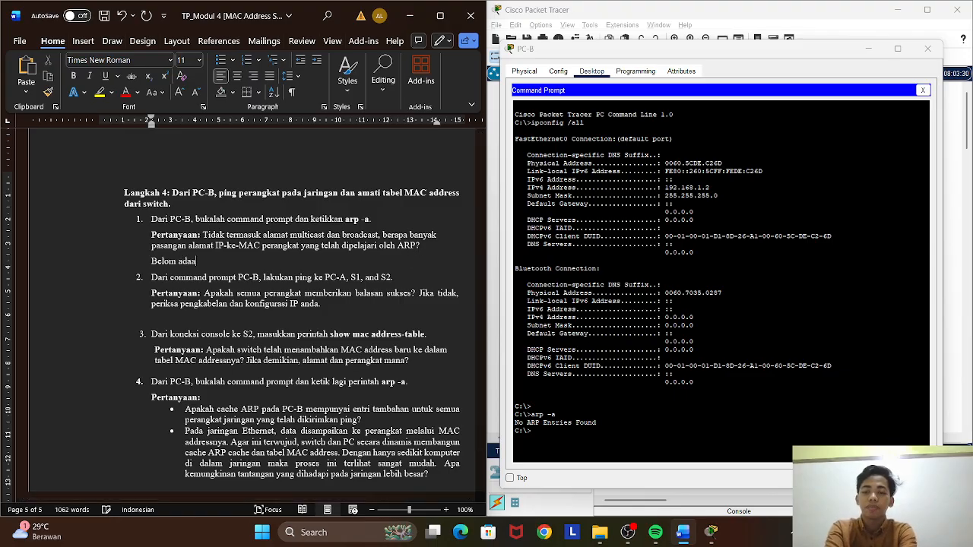
key("BackSpace")
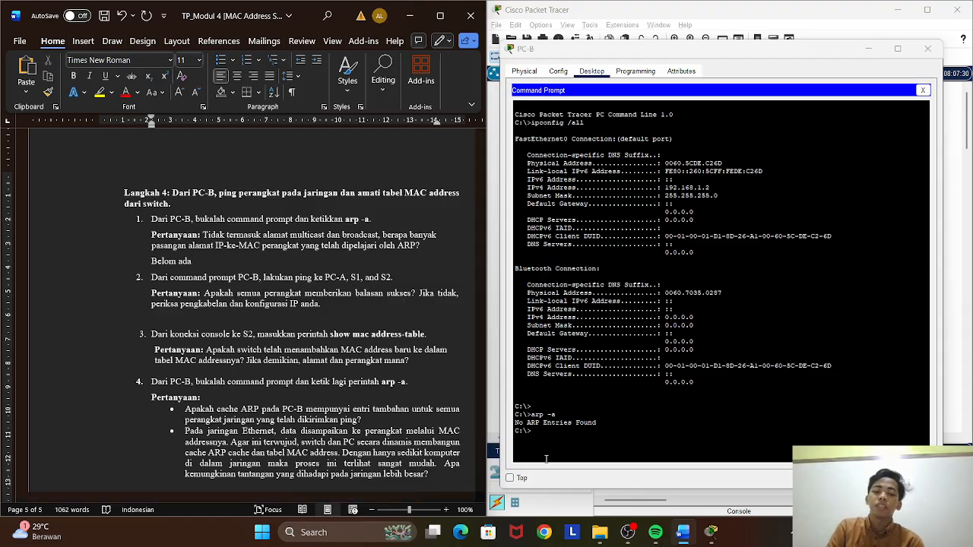
Ping 192.168.1.1 from PC-B's Command Prompt.
left_click(548, 433)
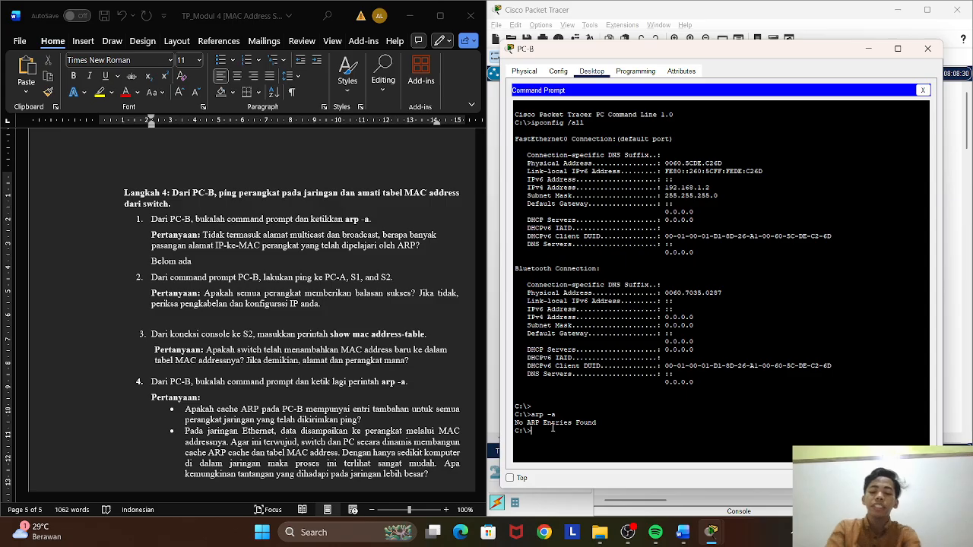
type("ping")
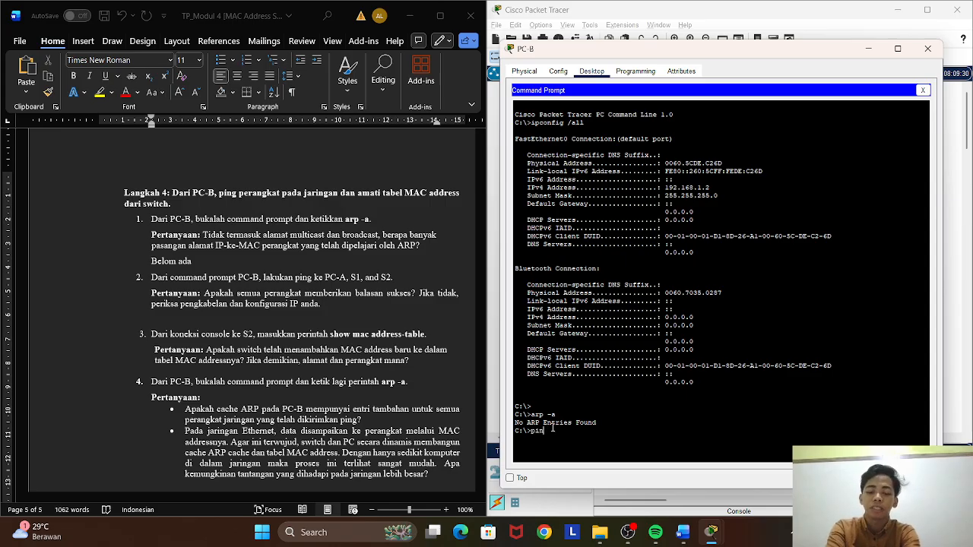
type(" 192.1")
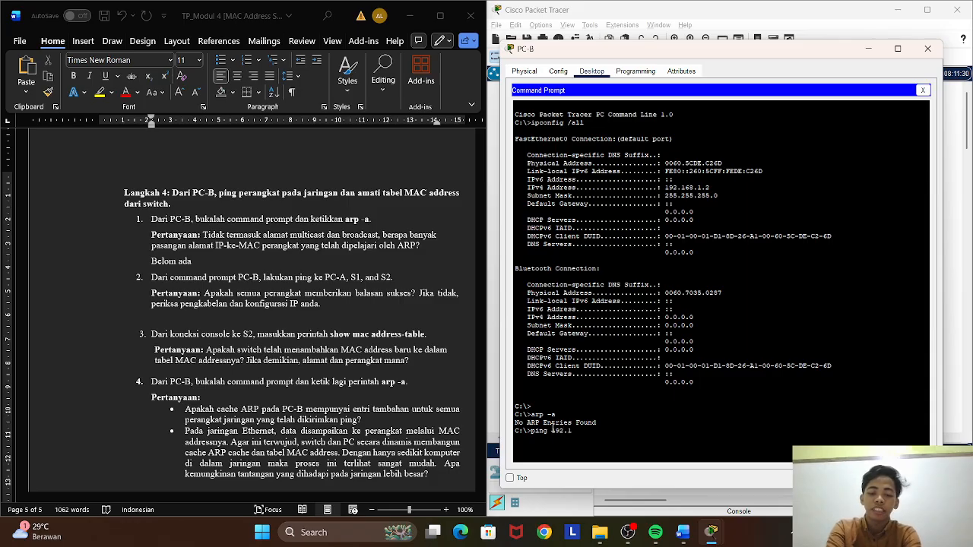
type("68.1.1")
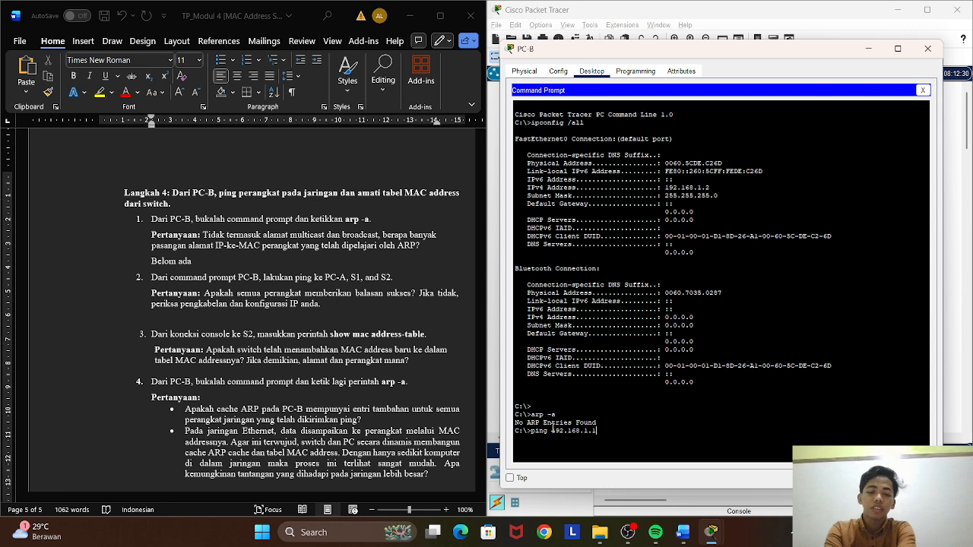
key("Return")
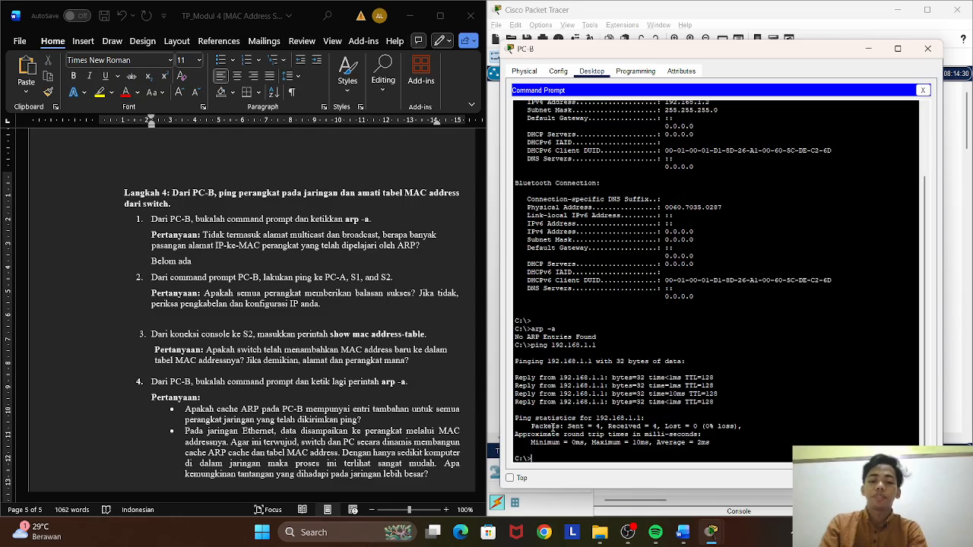
Ping 192.168.1.11 from PC-B's Command Prompt.
type("ping ")
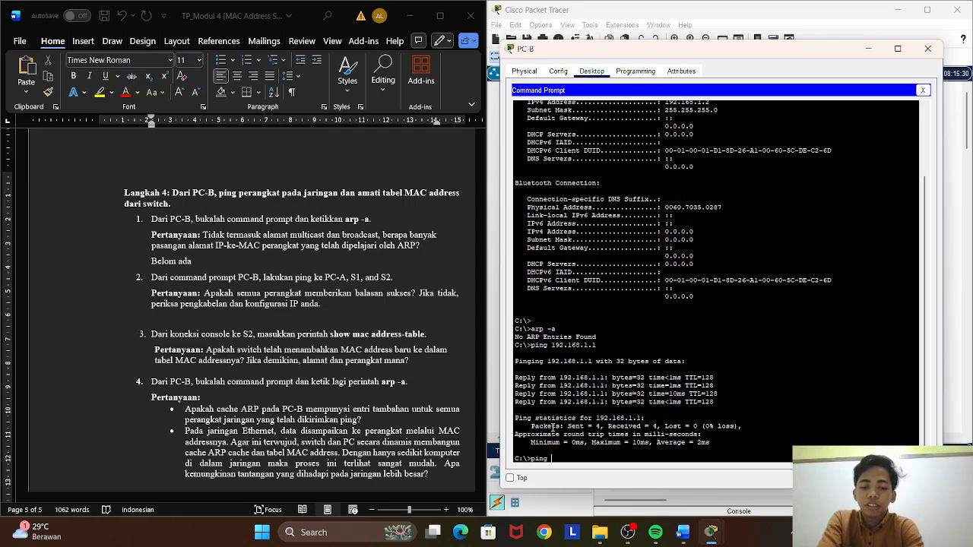
type("19")
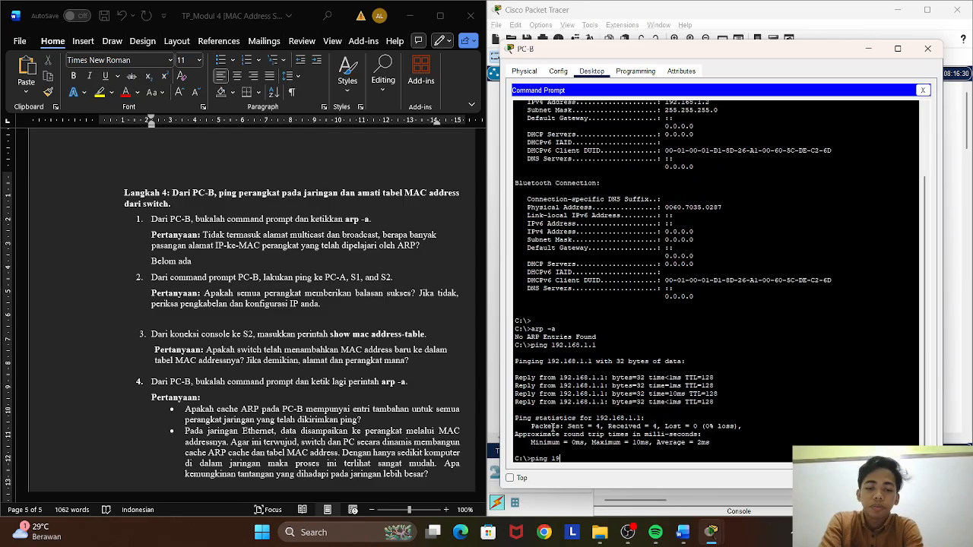
type("2.168")
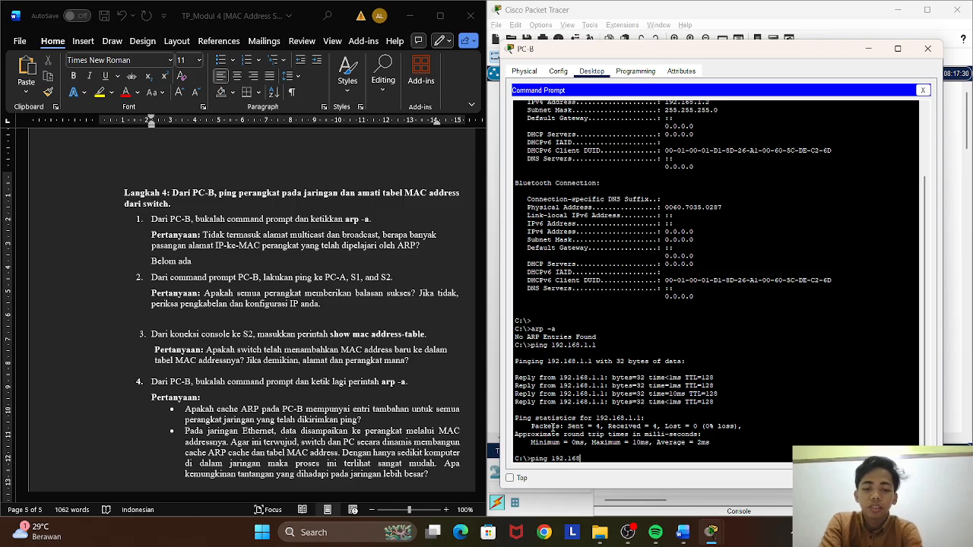
type(".1.11")
key("Return")
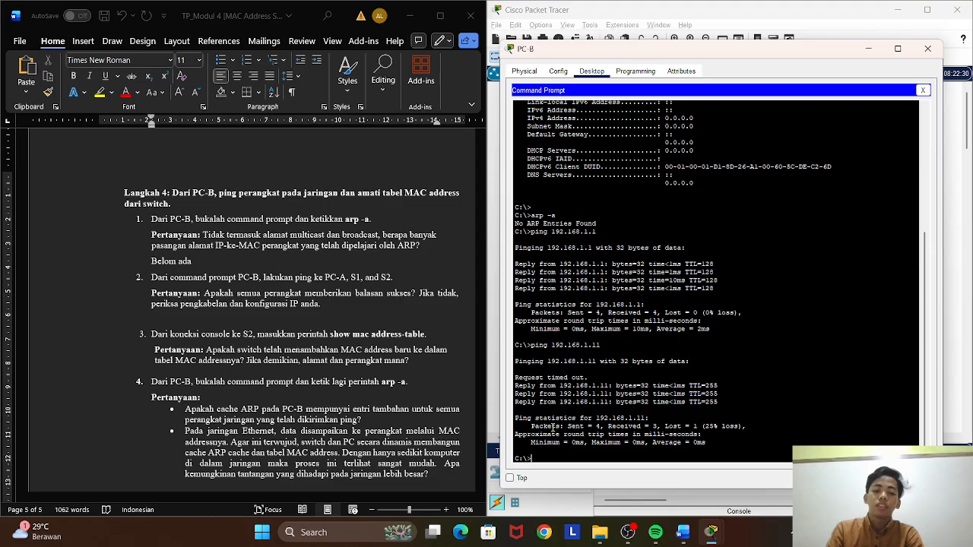
Ping 192.168.1.12 from PC-B's Command Prompt.
type("ng")
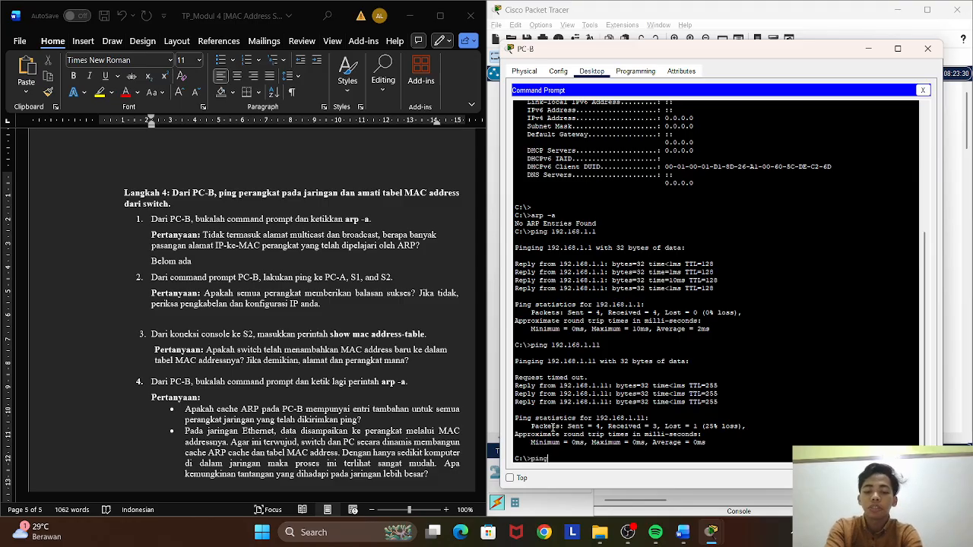
type(" 192.168.1")
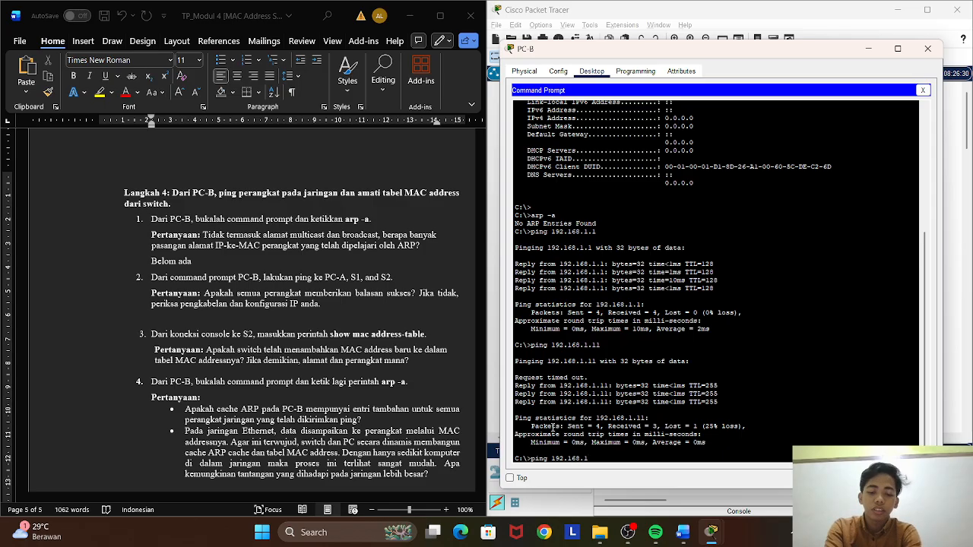
type(".12")
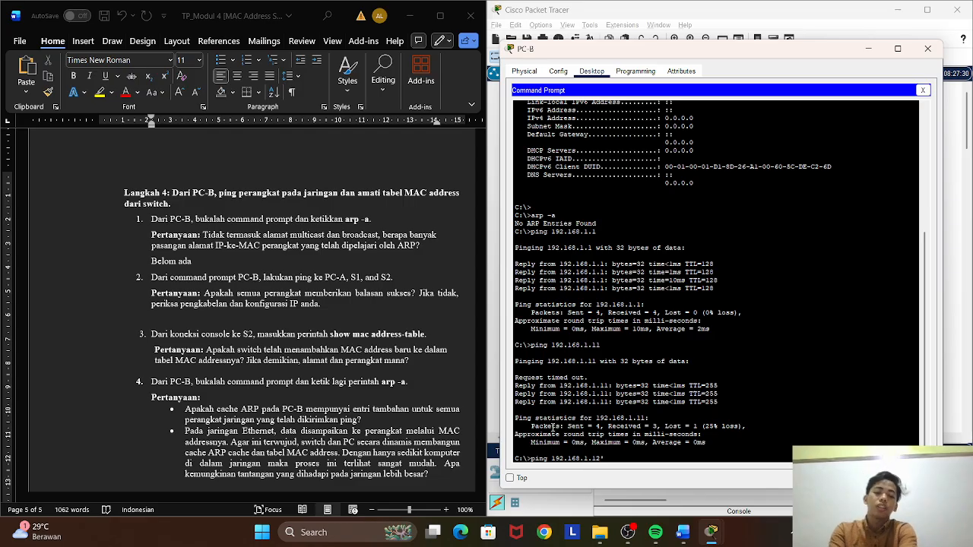
key("Return")
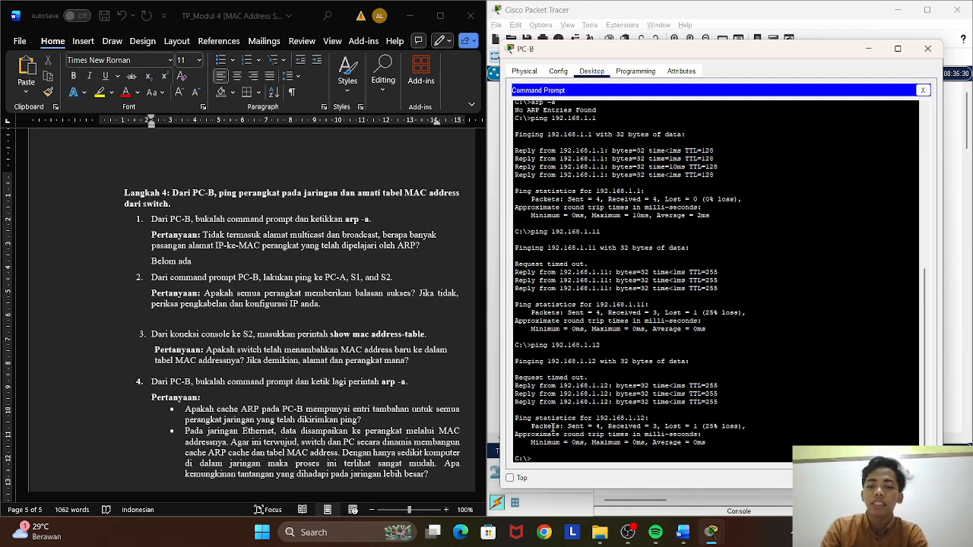
Switch to Word and add the answer "Sukses semua" at the end of the second Langkah 4 question.
left_click(332, 305)
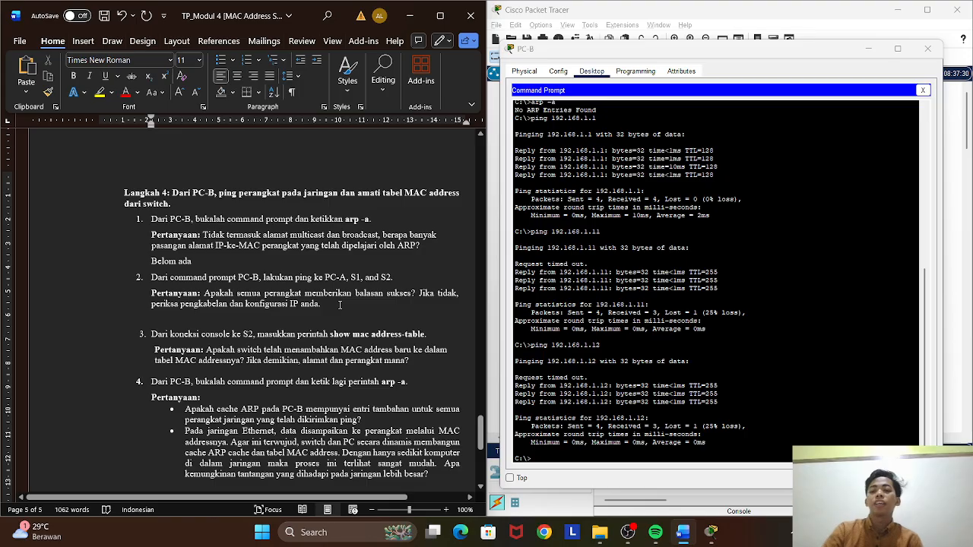
type("su")
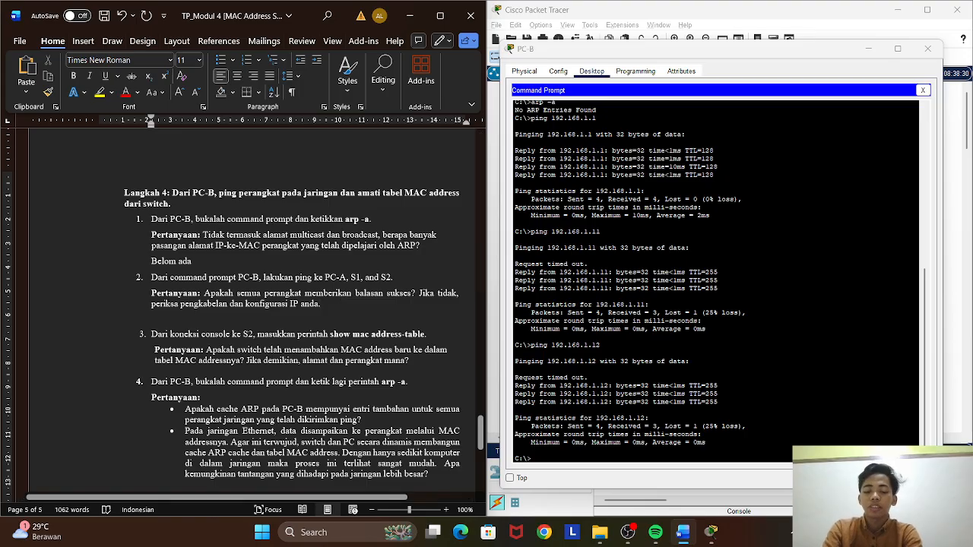
type("kses ")
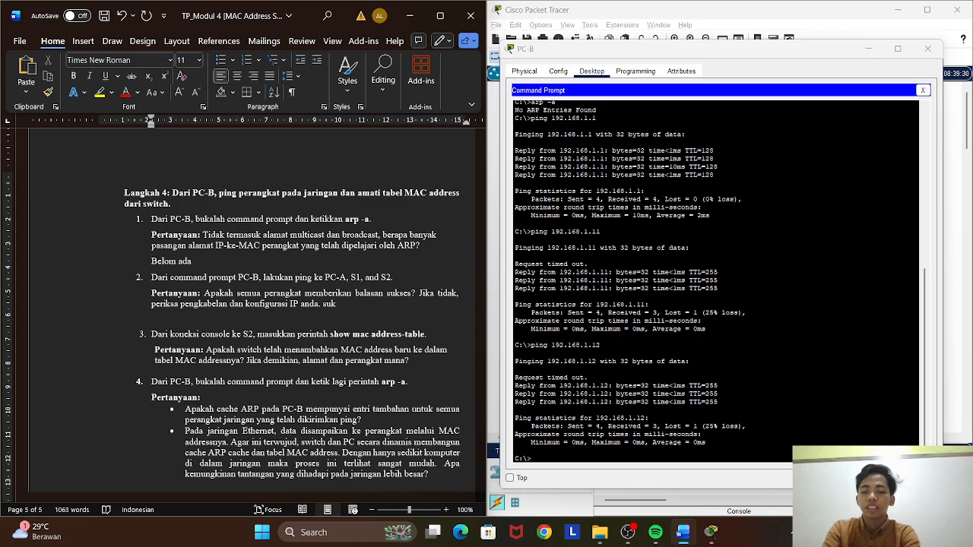
type("semua")
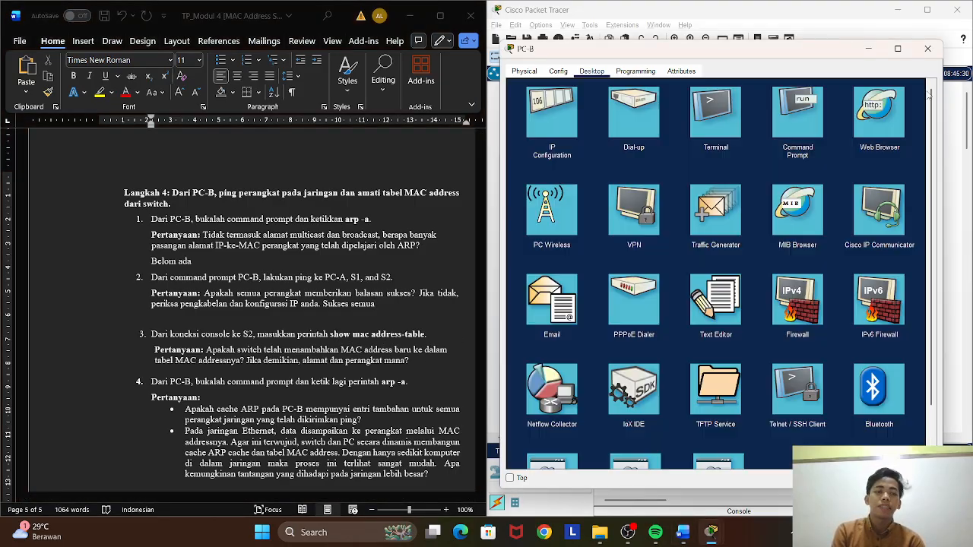
Replace PC-B's Command Prompt with a terminal session to S2 at the default port settings and run show mac address-table.
left_click(923, 90)
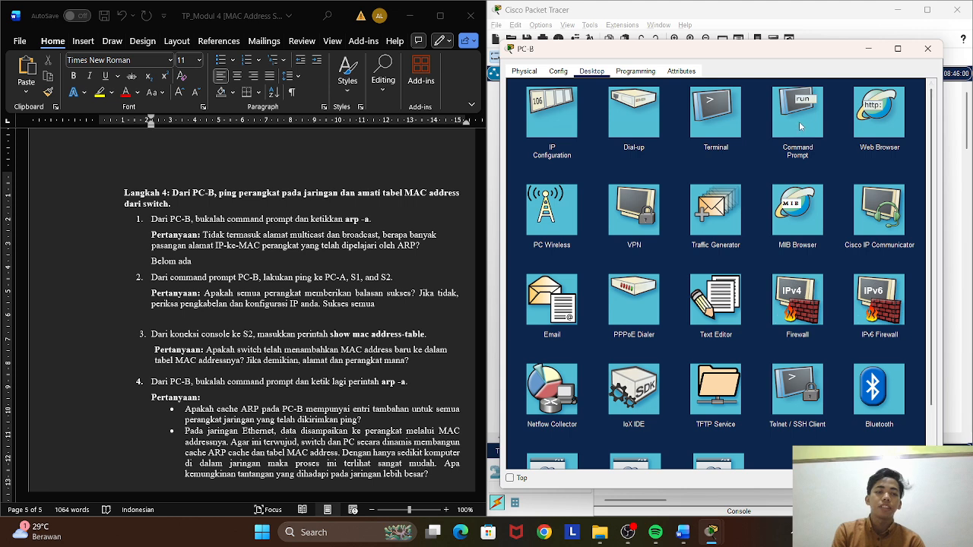
left_click(718, 122)
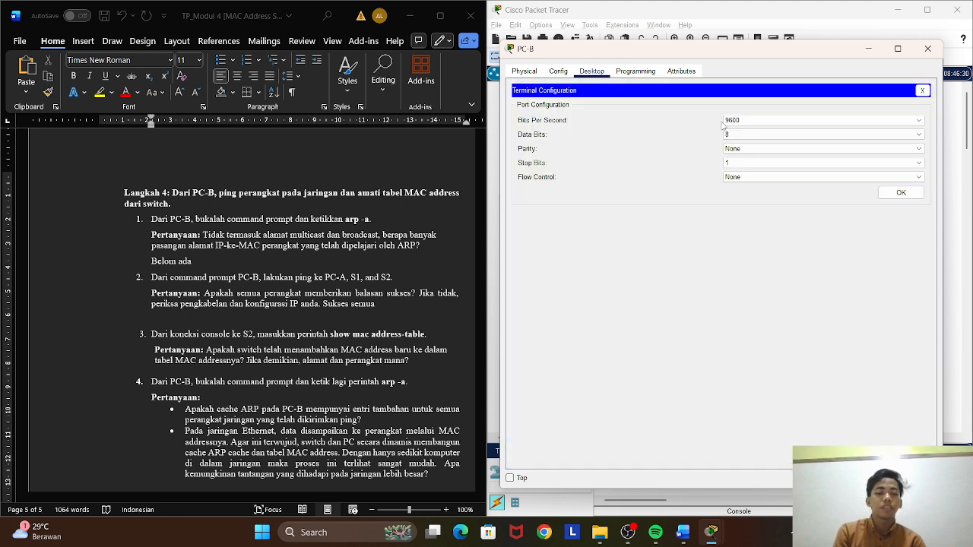
left_click(884, 193)
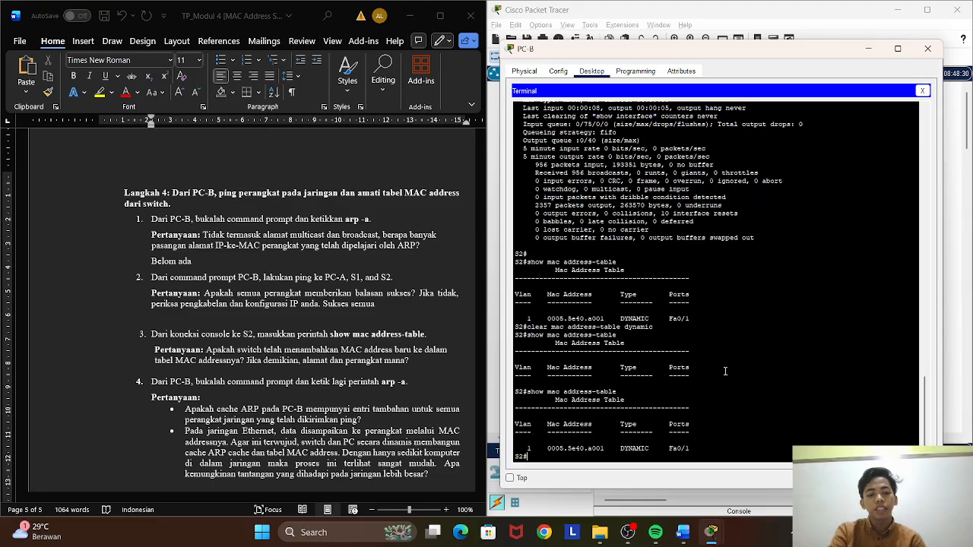
key("Up")
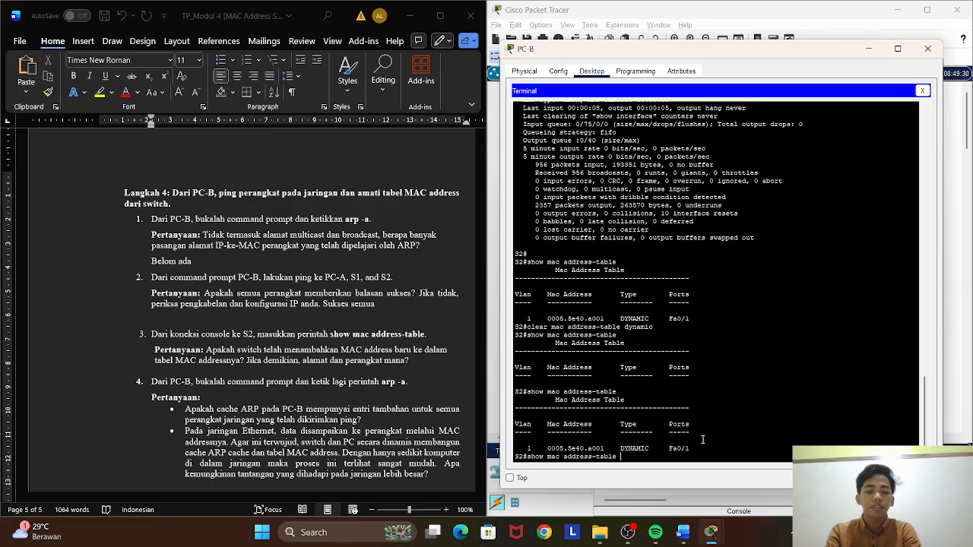
key("Return")
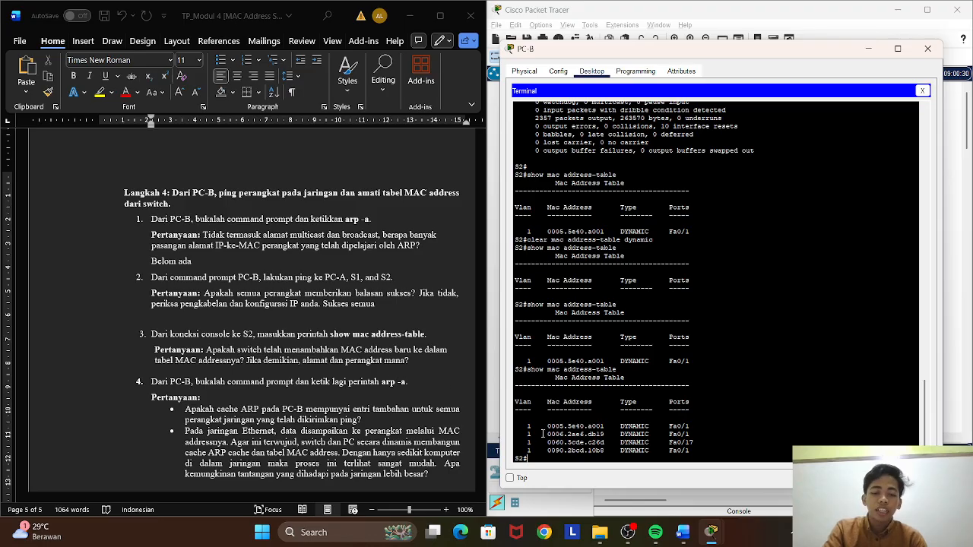
Copy the last three entries of S2's newest MAC address table and paste them in Word below the third Langkah 4 question.
left_click_drag(543, 433, 581, 450)
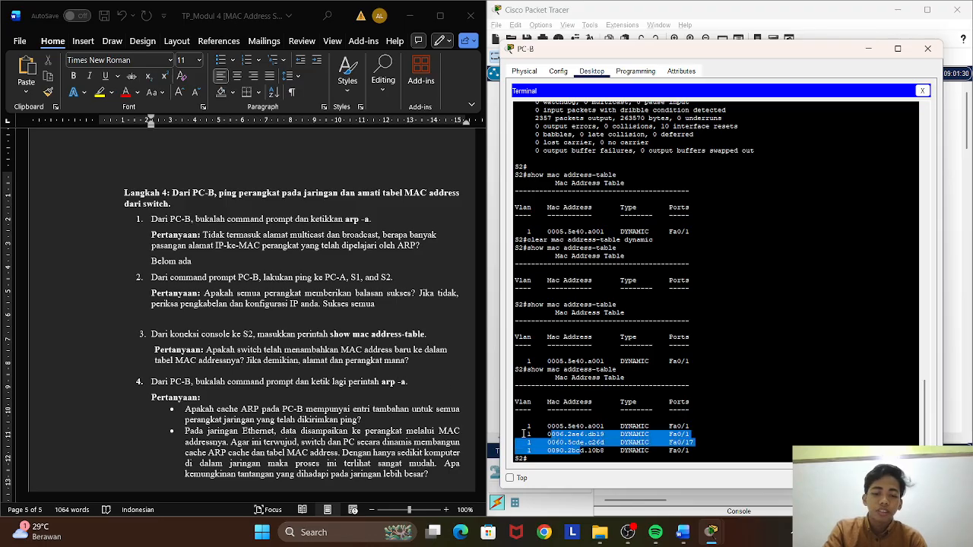
mouse_move(518, 434)
left_mouse_down()
mouse_move(544, 442)
mouse_move(534, 438)
left_mouse_up()
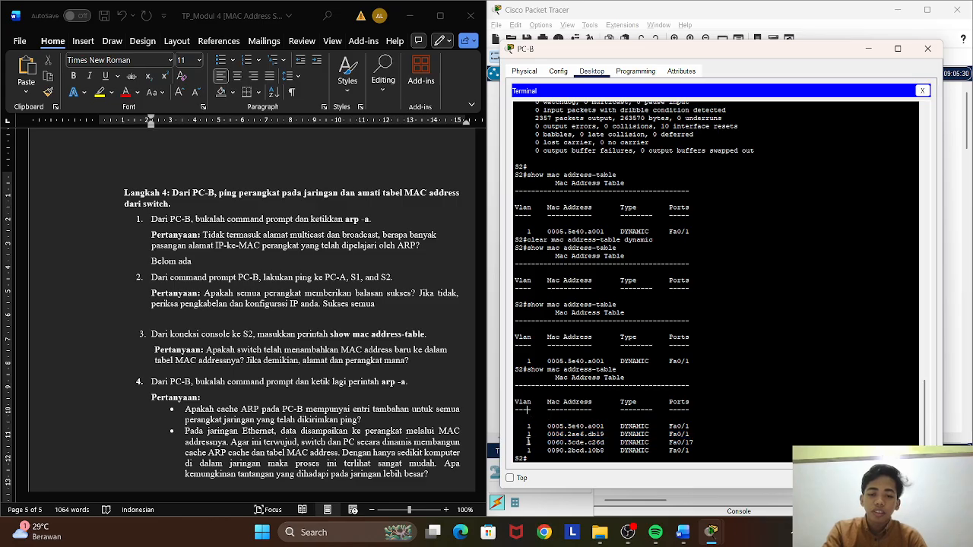
left_click_drag(516, 432, 694, 454)
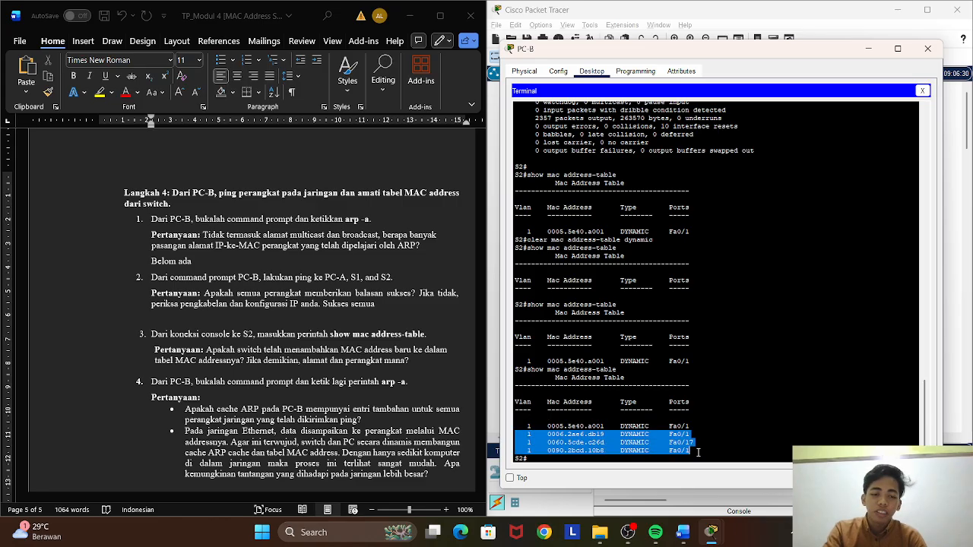
right_click(698, 454)
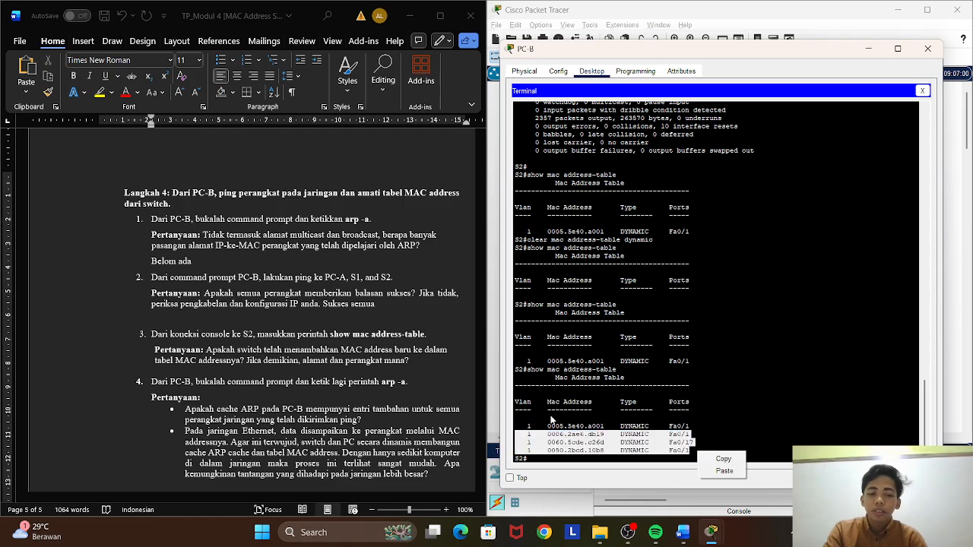
left_click(724, 459)
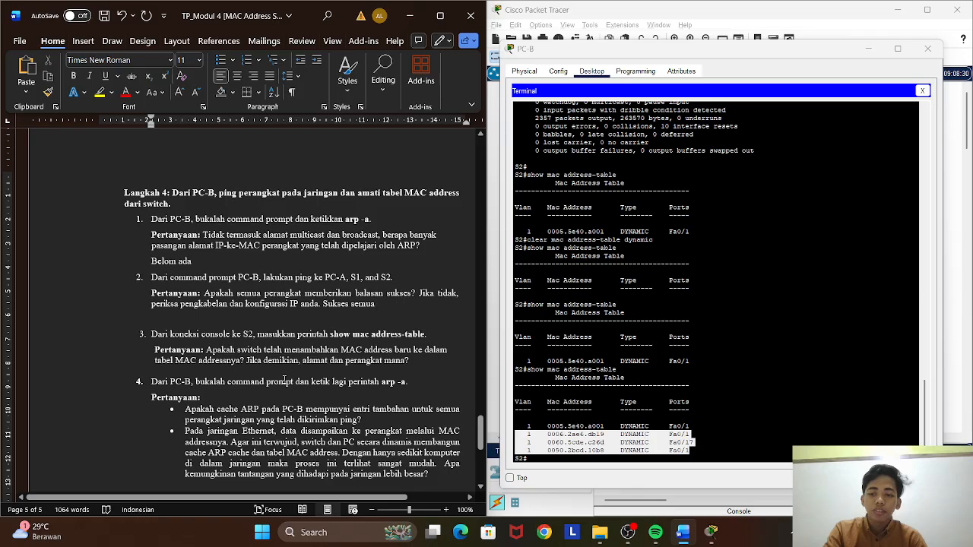
left_click(418, 362)
key("Return")
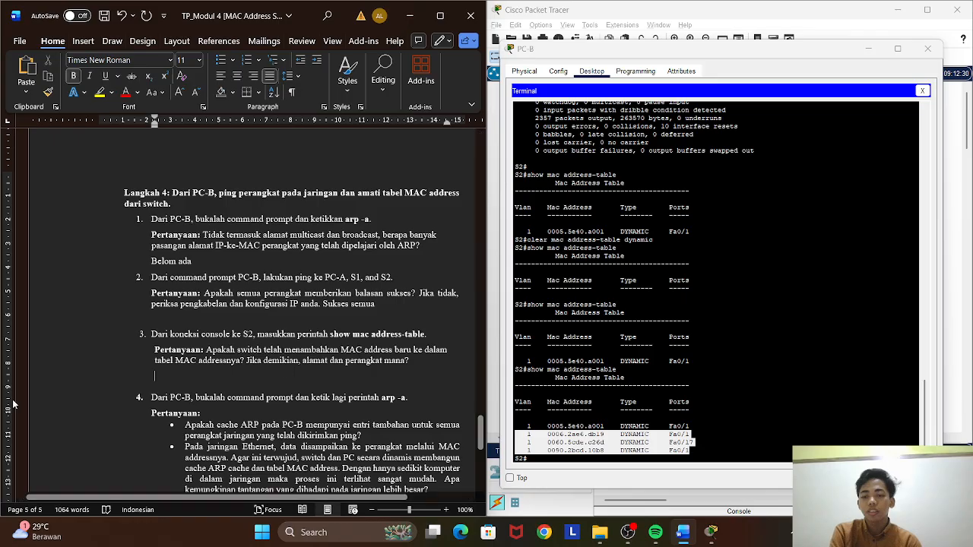
right_click(176, 386)
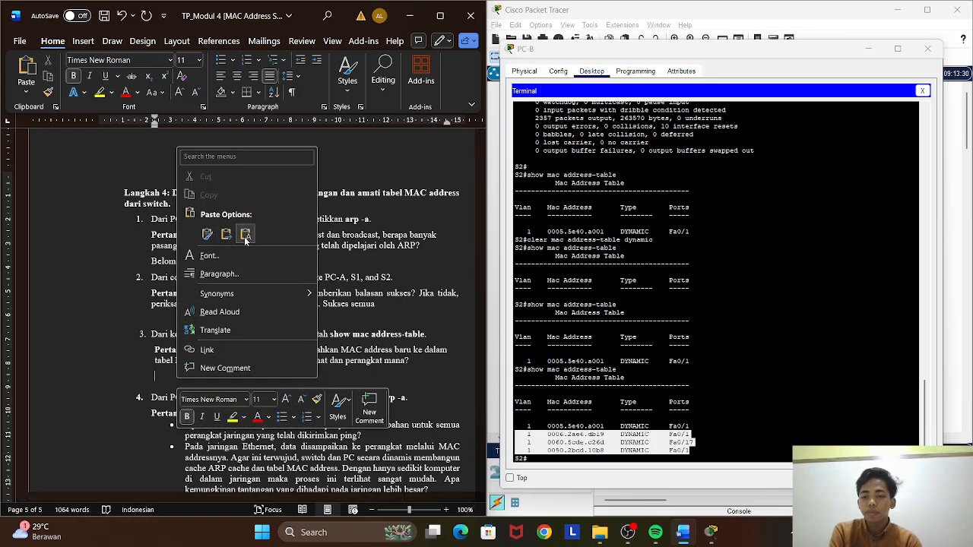
left_click(206, 237)
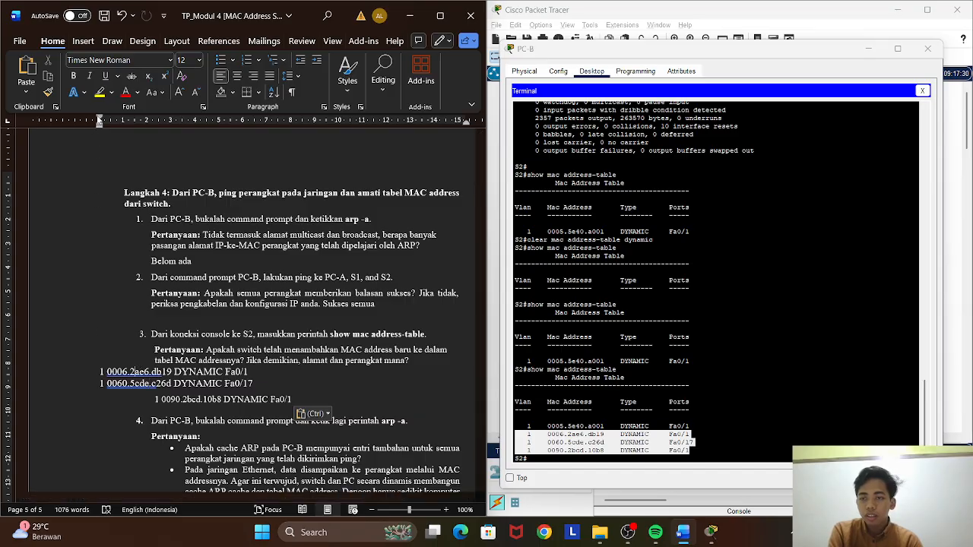
Indent the first lines of the first two pasted MAC entries so they line up with the third entry.
left_click_drag(99, 120, 153, 121)
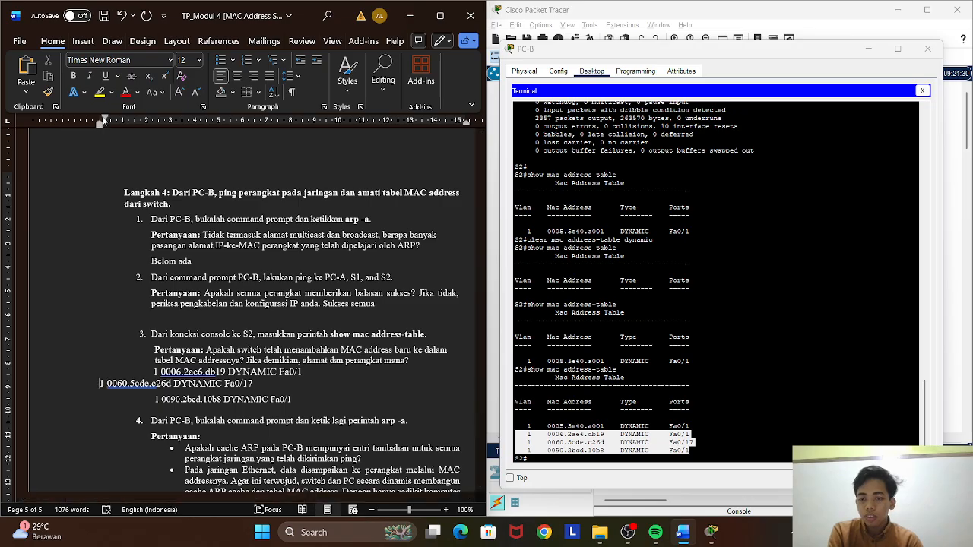
left_click_drag(101, 118, 153, 118)
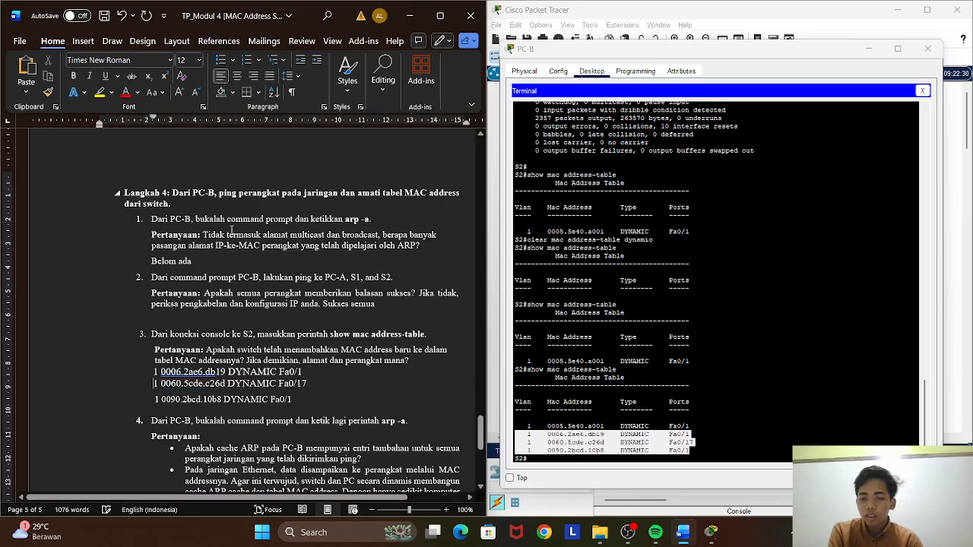
left_click(158, 399)
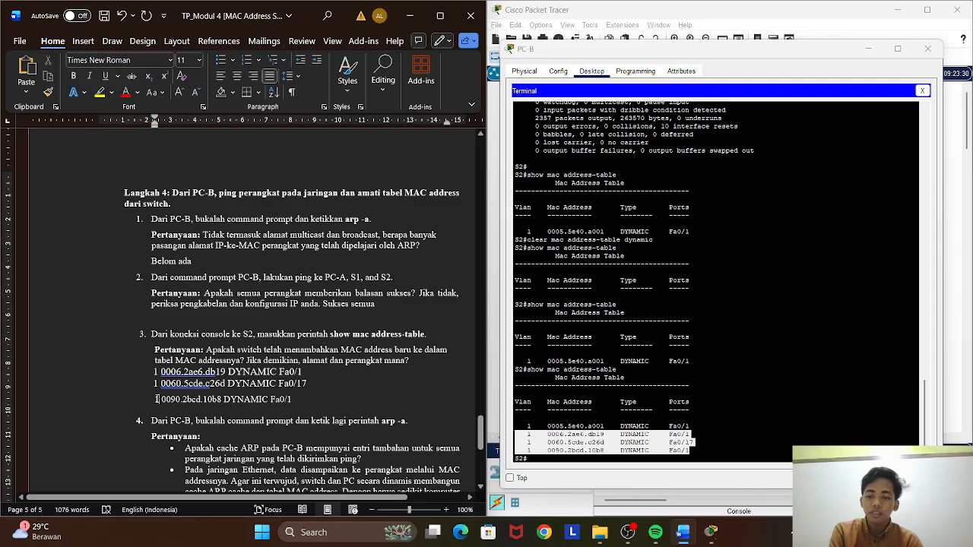
Label the three pasted MAC entries with their devices, in order: PC-A, S1 and S2.
left_click(301, 372)
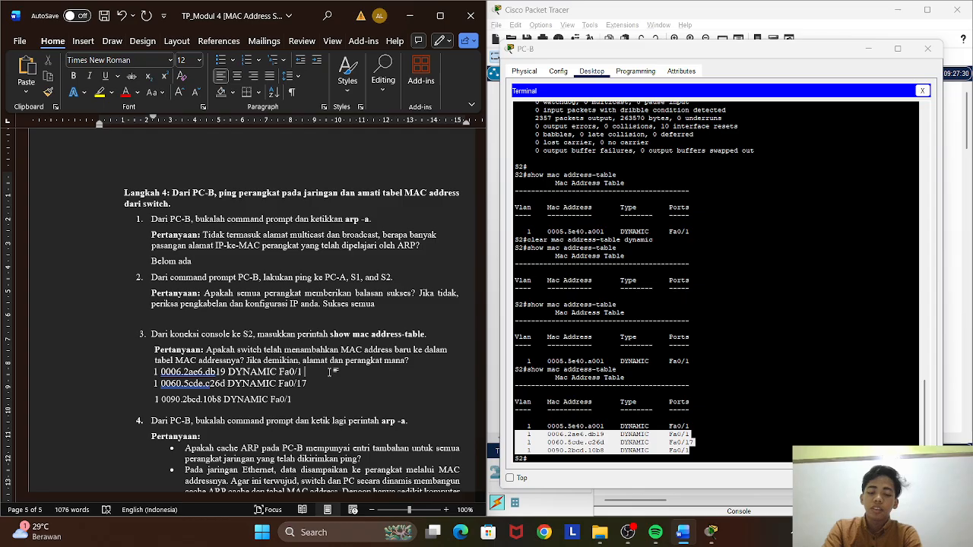
type("PC")
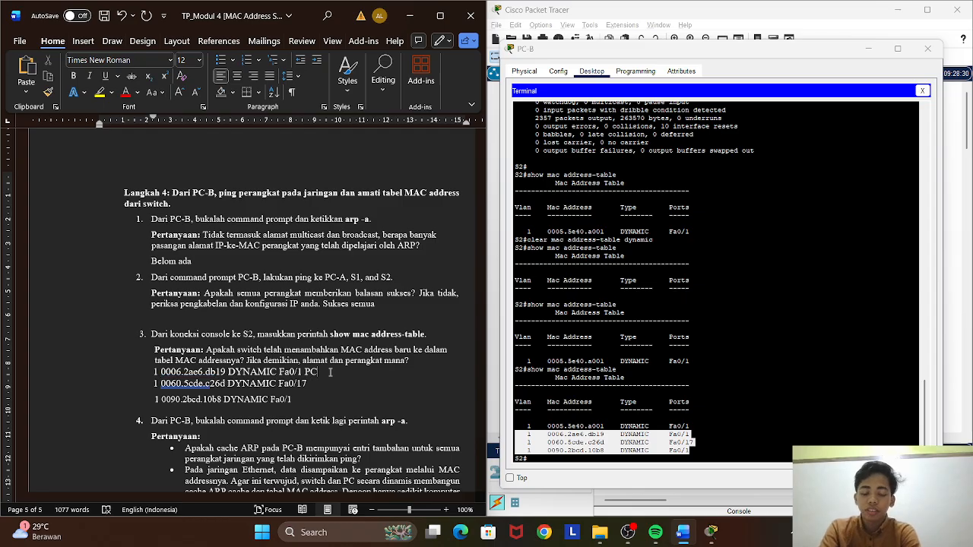
type("-A")
key("Down")
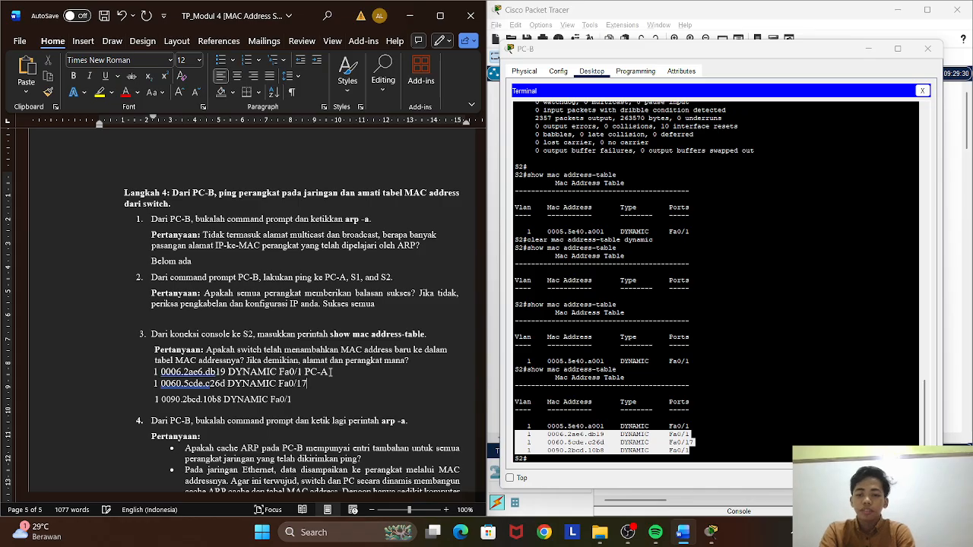
type("S")
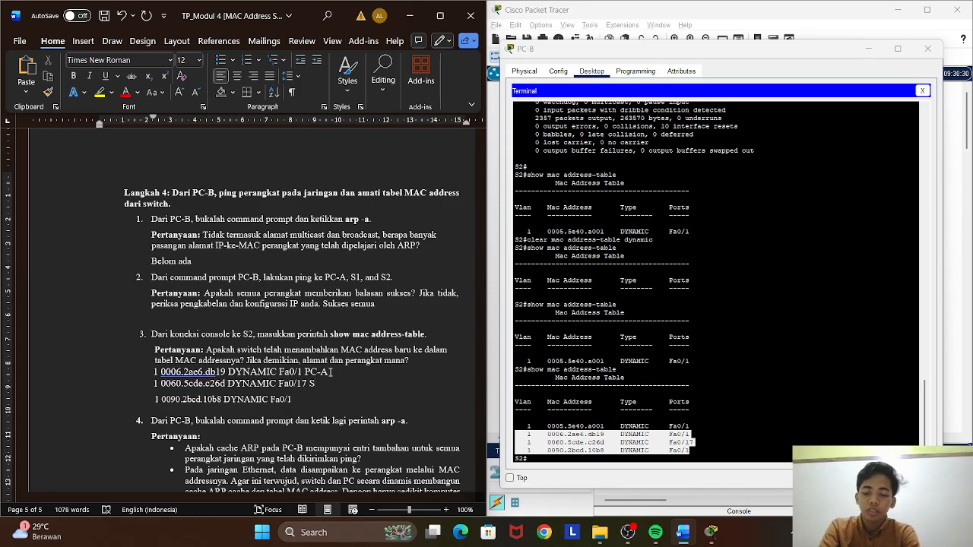
type("1")
key("Down")
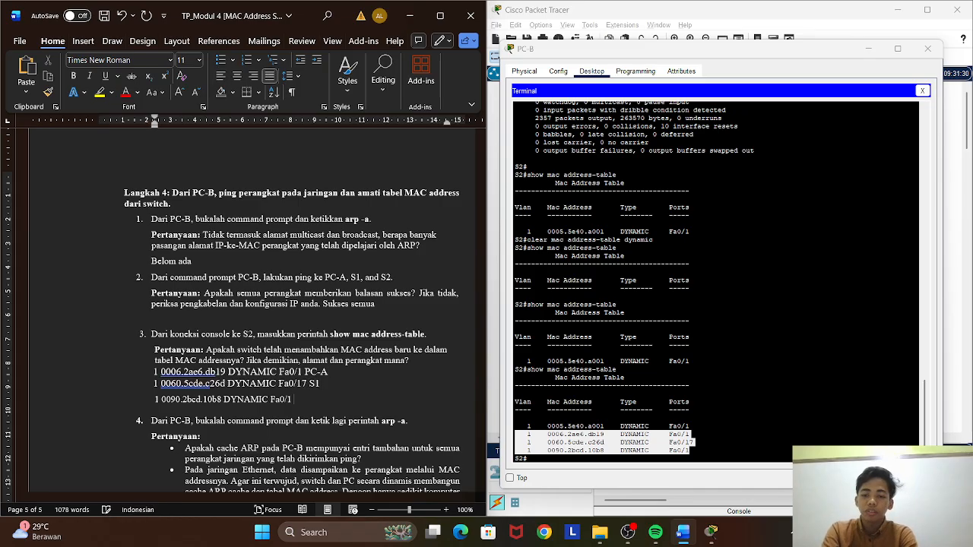
type("S2")
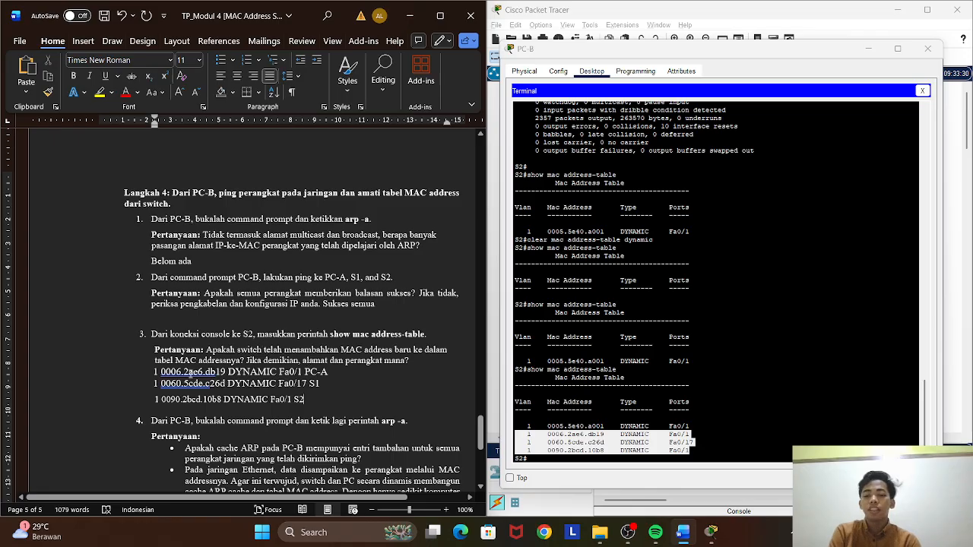
scroll(226, 387, "down", 2)
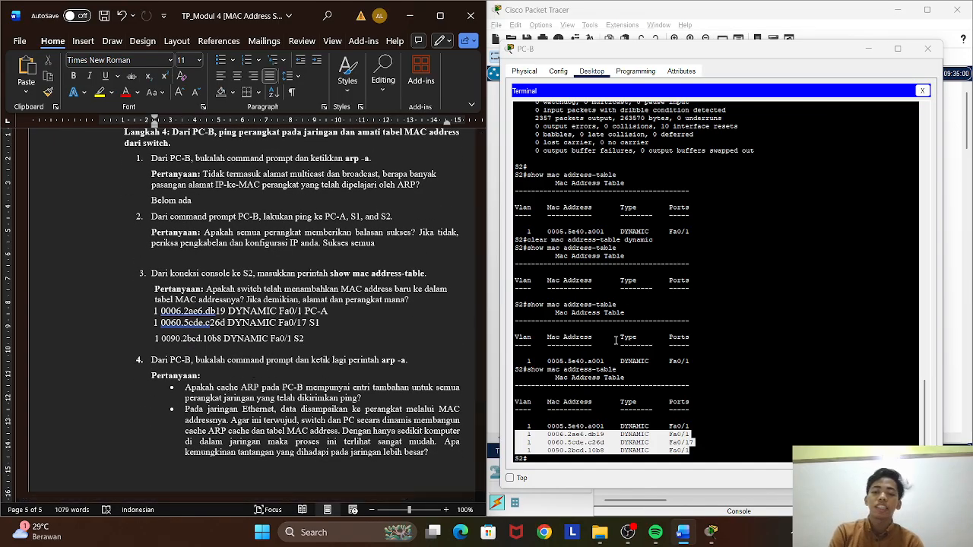
Replace PC-B's terminal session with its Command Prompt and run arp -a.
left_click(921, 92)
left_click(816, 120)
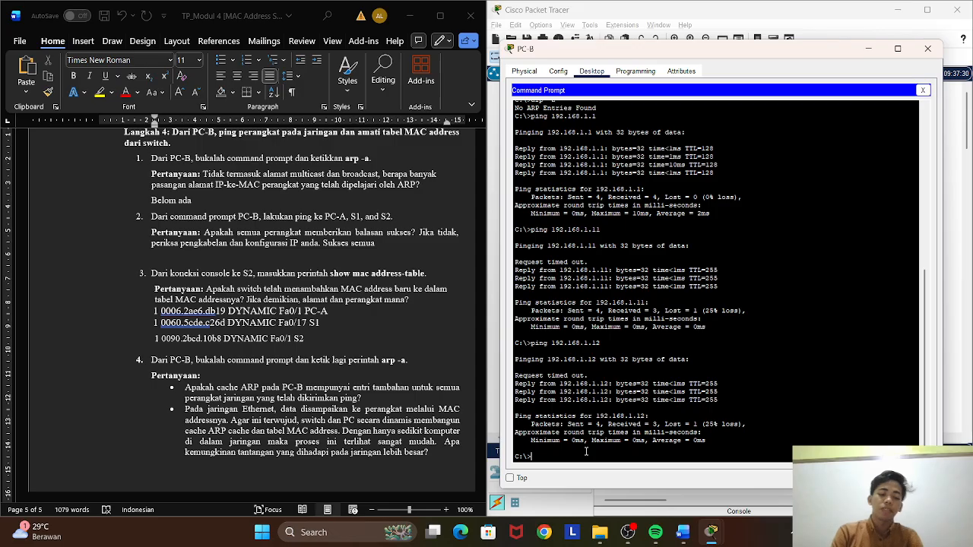
key("Up")
key("Escape")
type("arp -a")
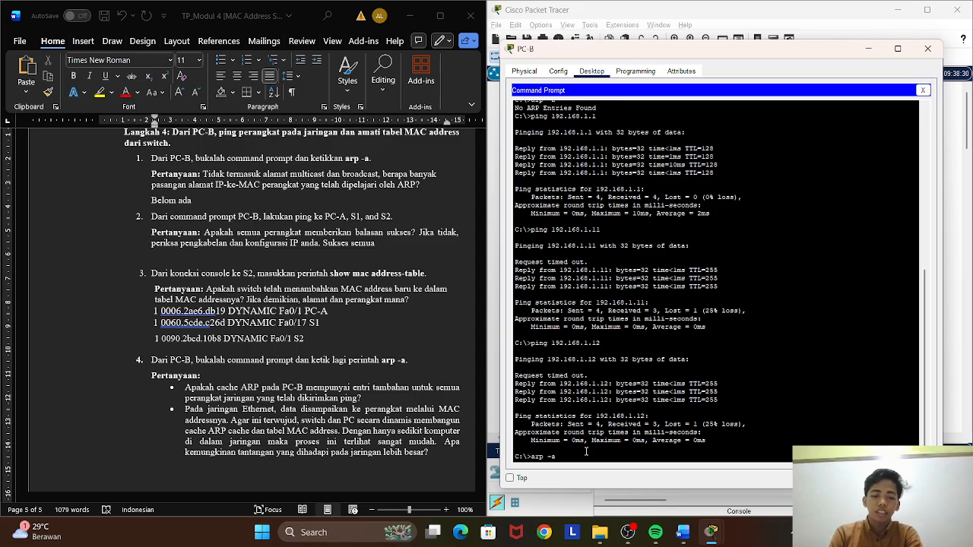
key("Return")
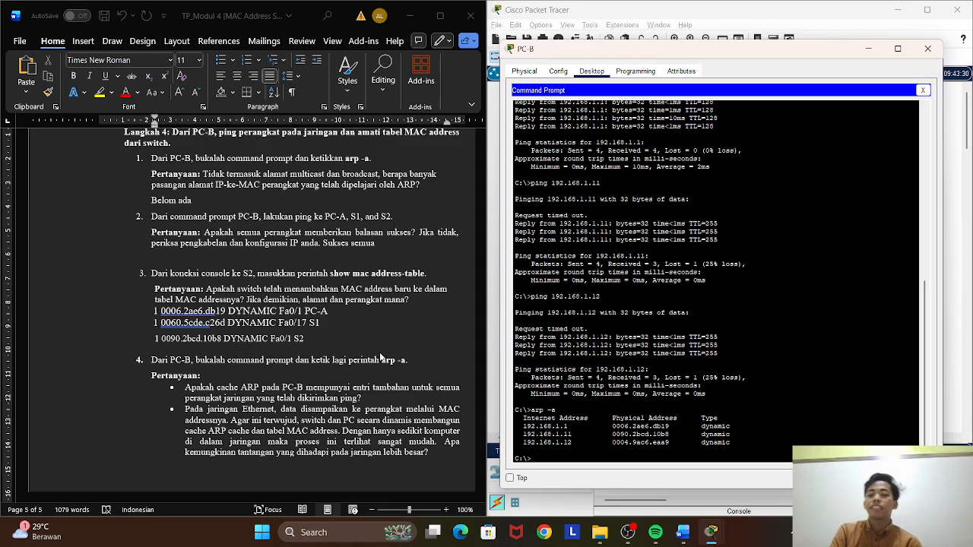
Answer "ada" in Word directly after the first question of Langkah 4 item 4, about extra ARP cache entries.
scroll(380, 352, "down", 3)
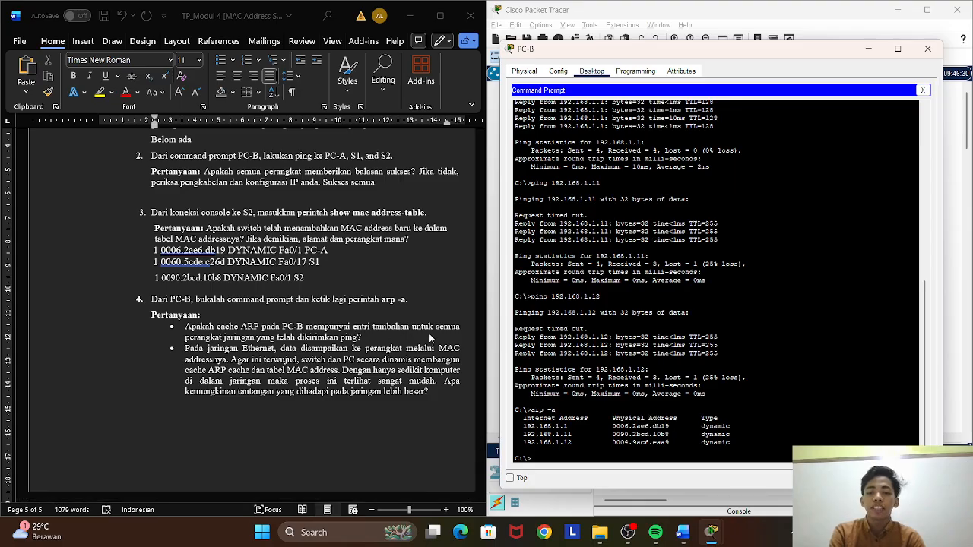
left_click(388, 336)
left_click(372, 337)
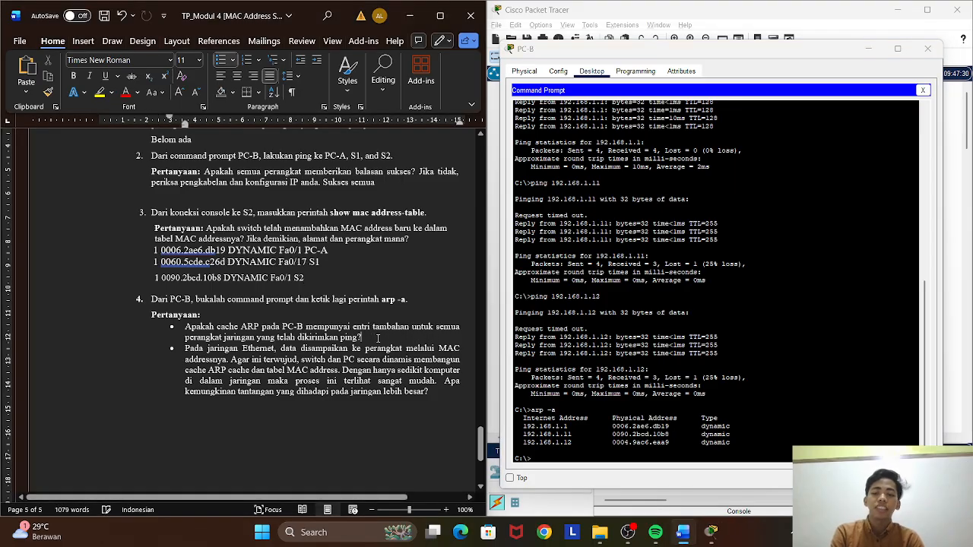
type("ada")
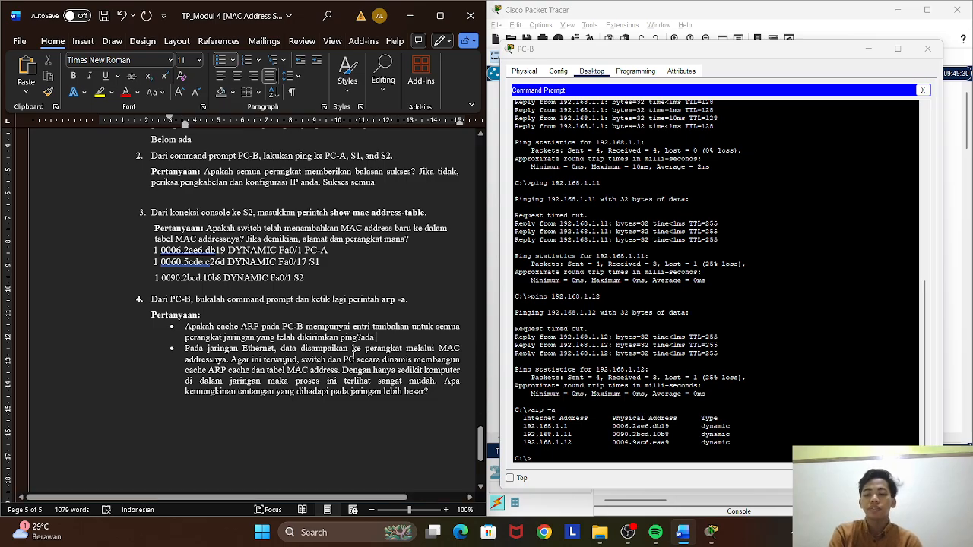
Add an empty line without a bullet below the last Langkah 4 question, outdented to the bullet position.
scroll(352, 355, "down", 1)
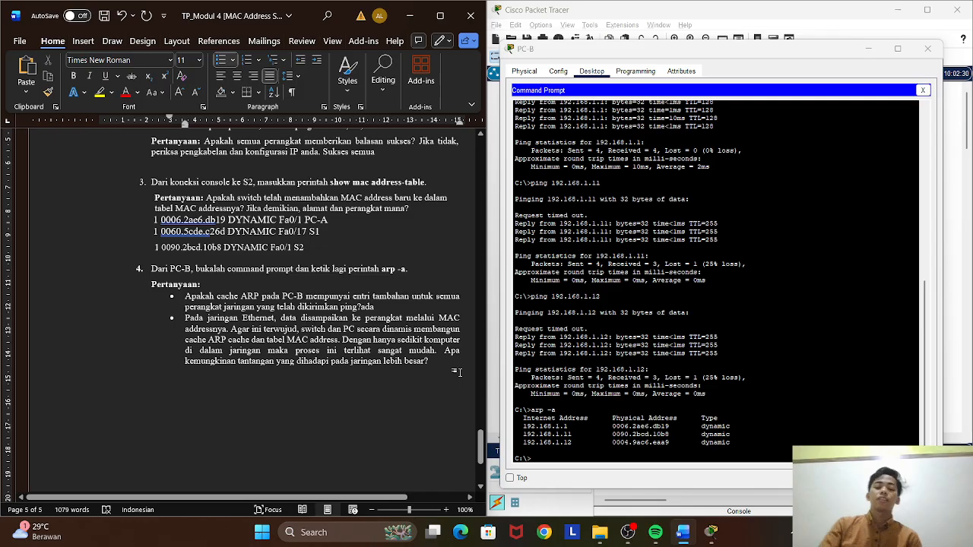
key("Return")
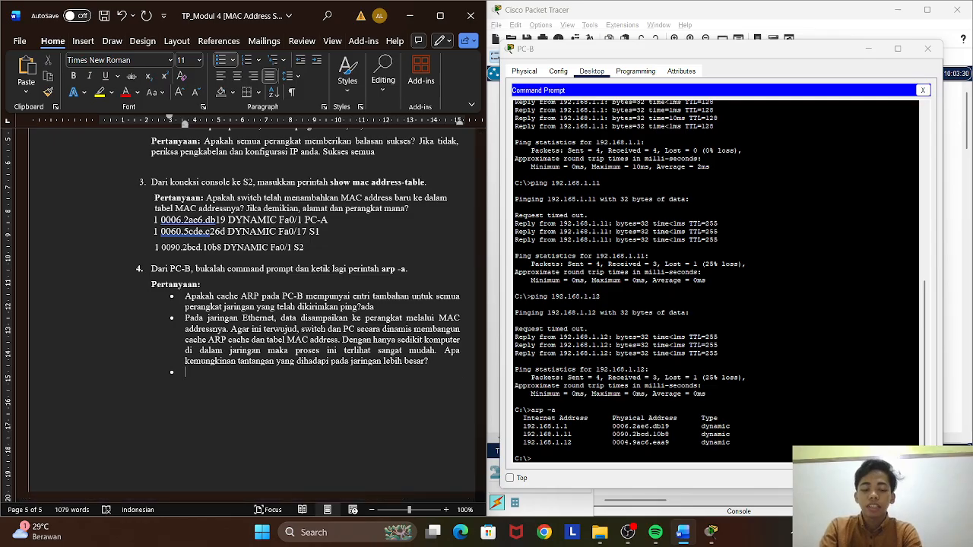
key("BackSpace")
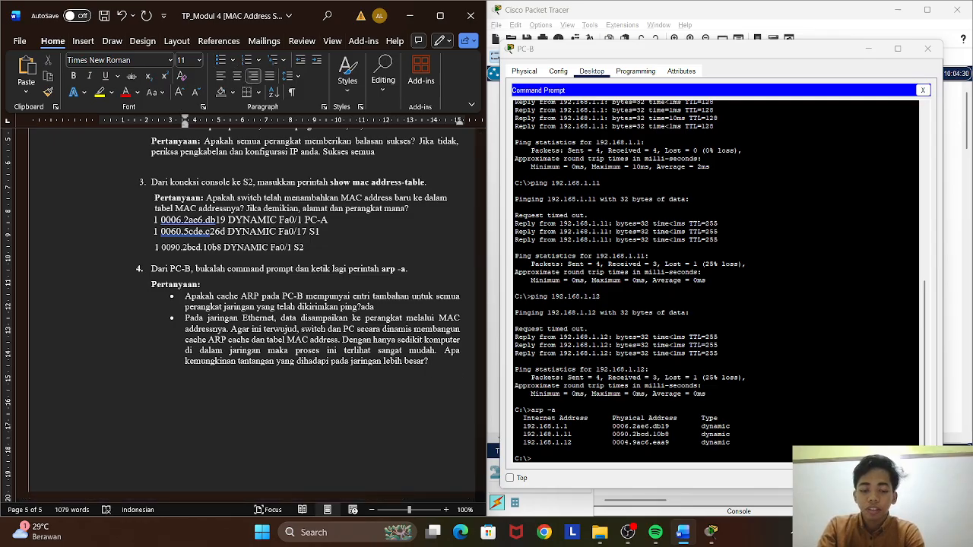
key("BackSpace")
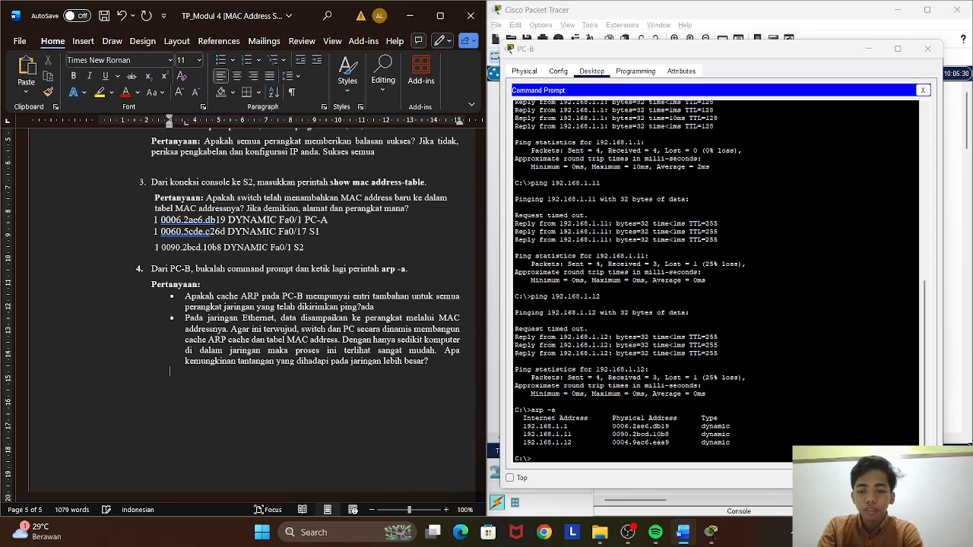
Write on the new line: "Mungkin abnyak data mac address sehingga kita akan sulit untuk emncari mac address yang kita cari".
type("Mungkin ")
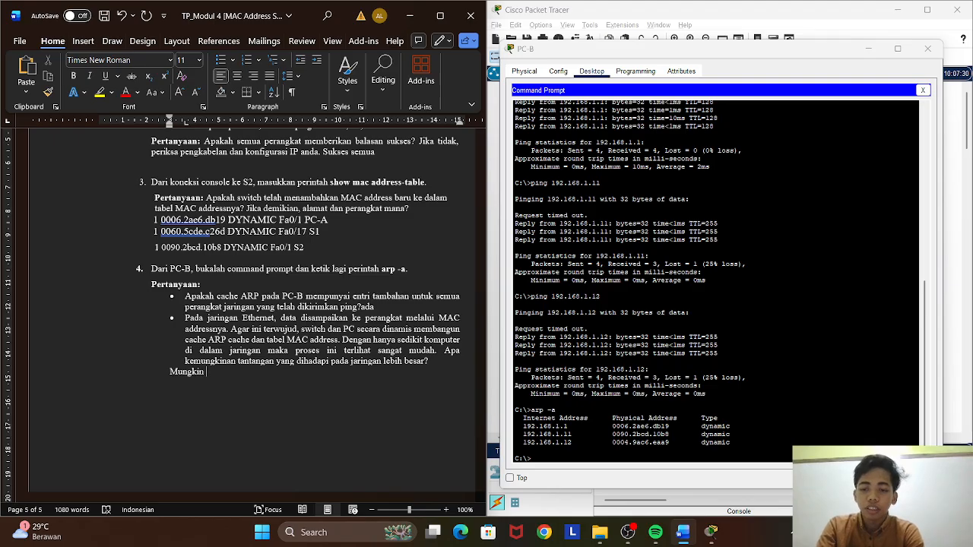
type("untuk")
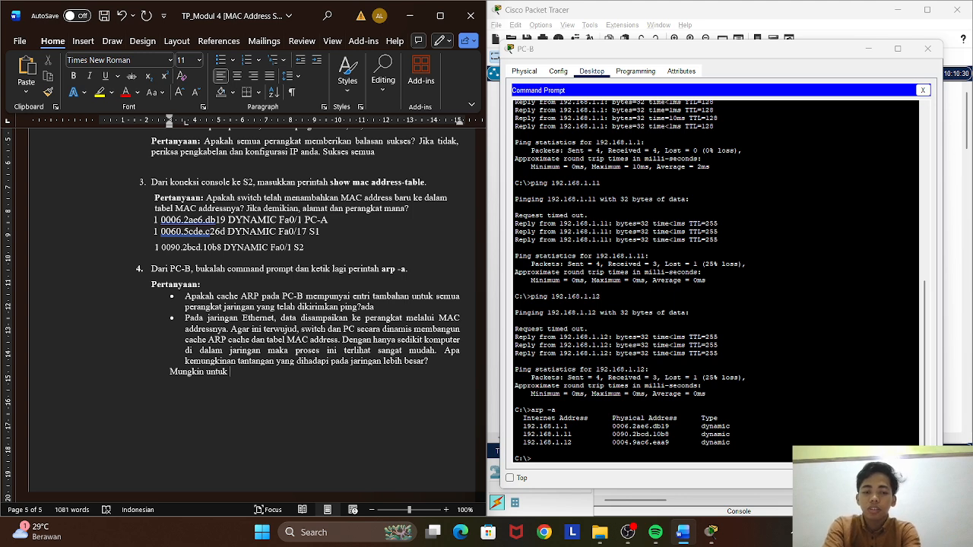
key("BackSpace")
key("BackSpace")
key("BackSpace")
key("BackSpace")
key("BackSpace")
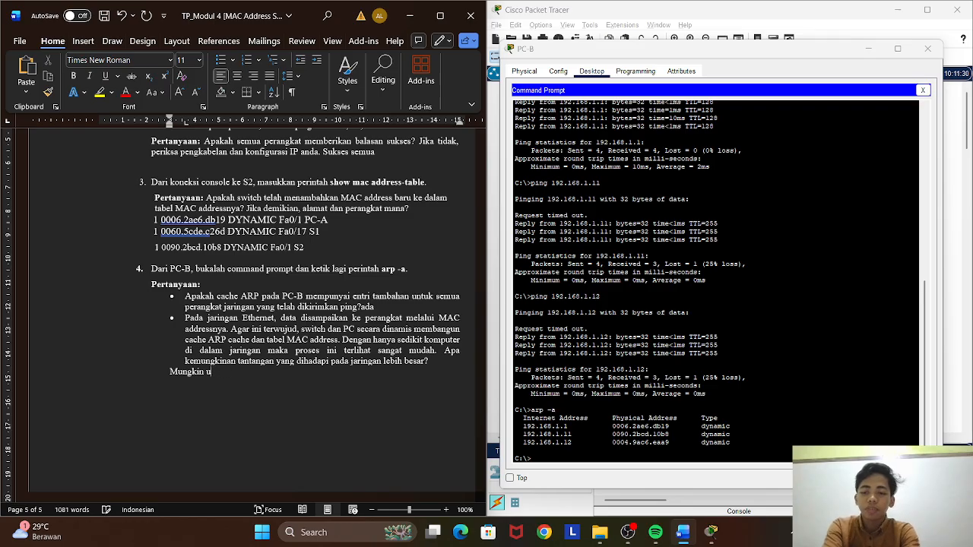
type("abnya")
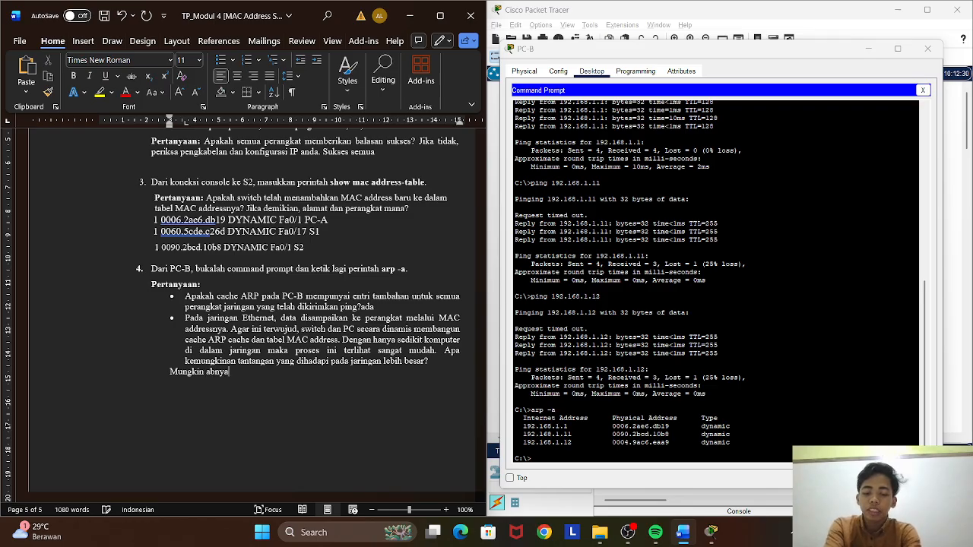
type("k da")
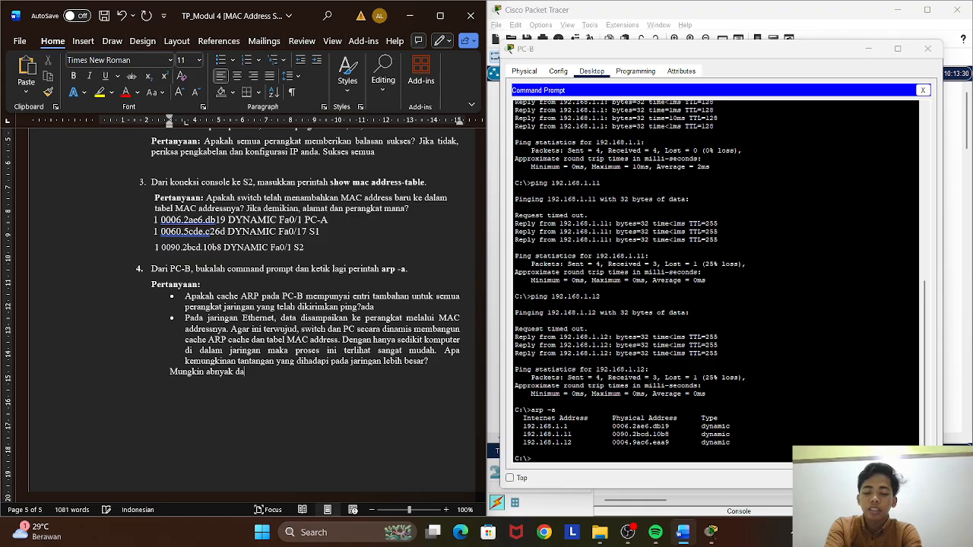
type("ta mac a")
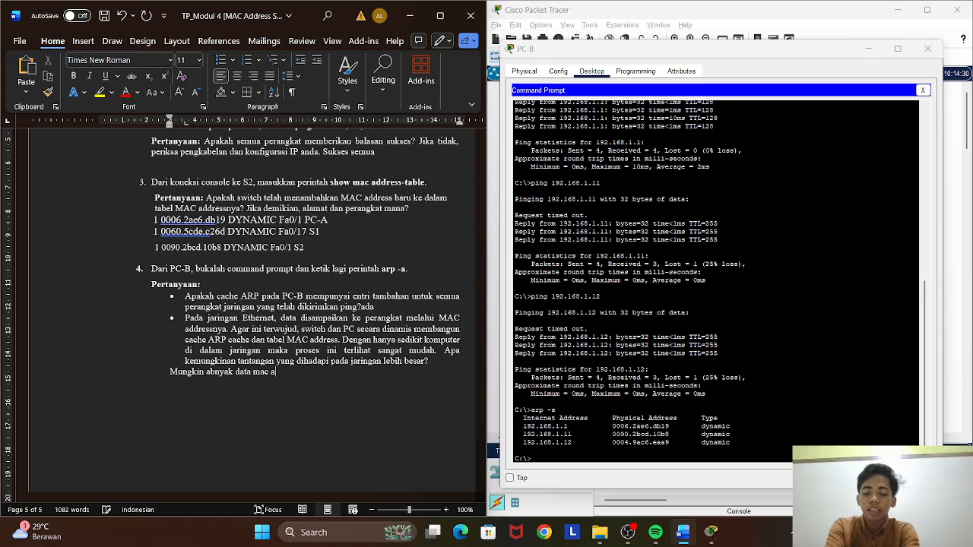
type("ddress sehingga")
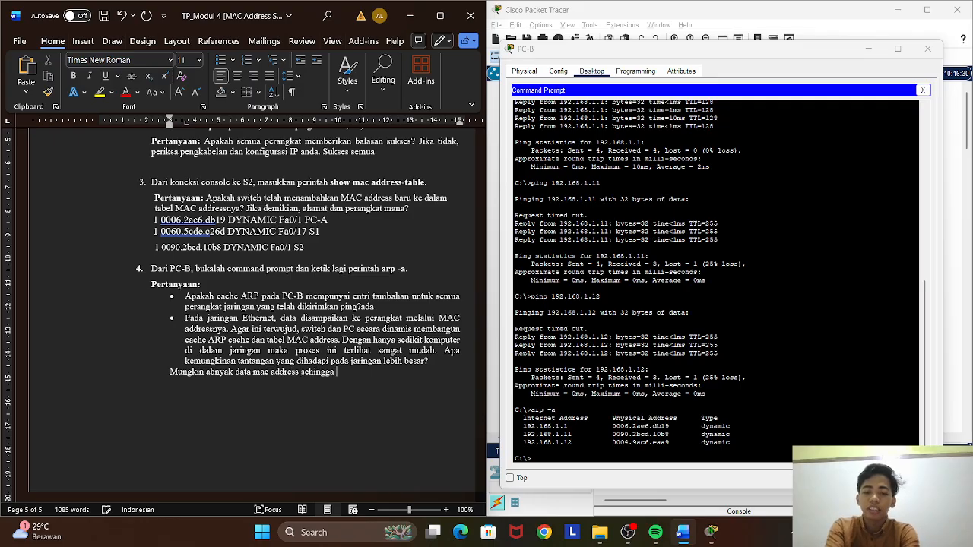
type(" kita ")
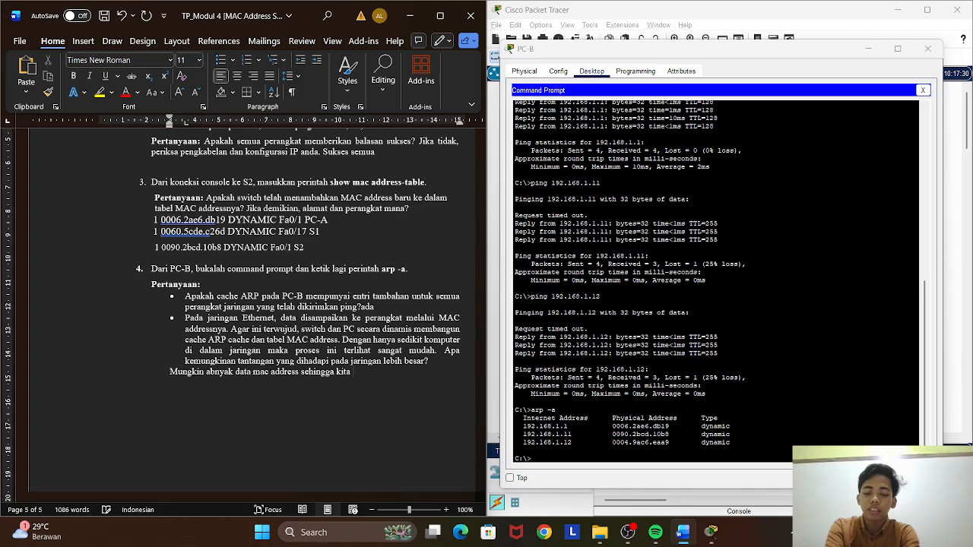
type("akan sulit ")
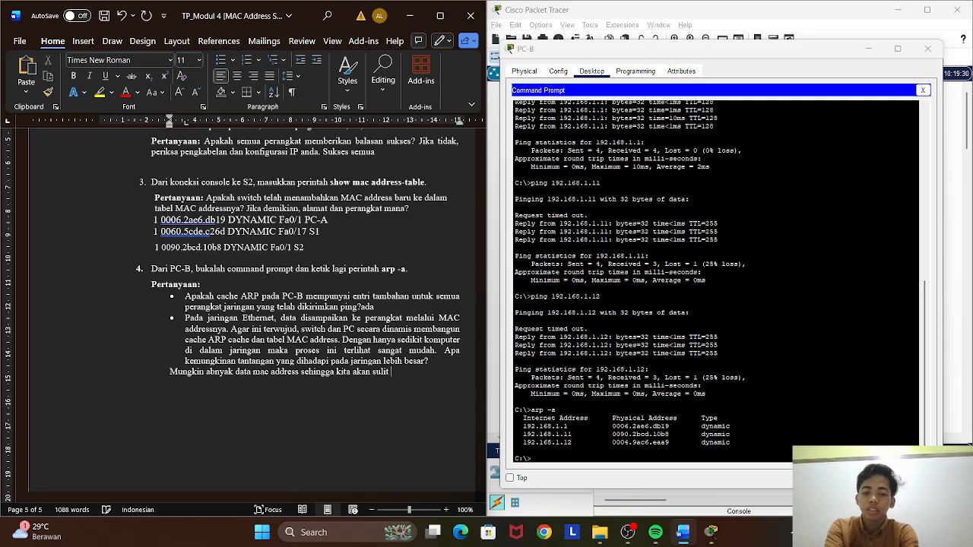
type("untuk em")
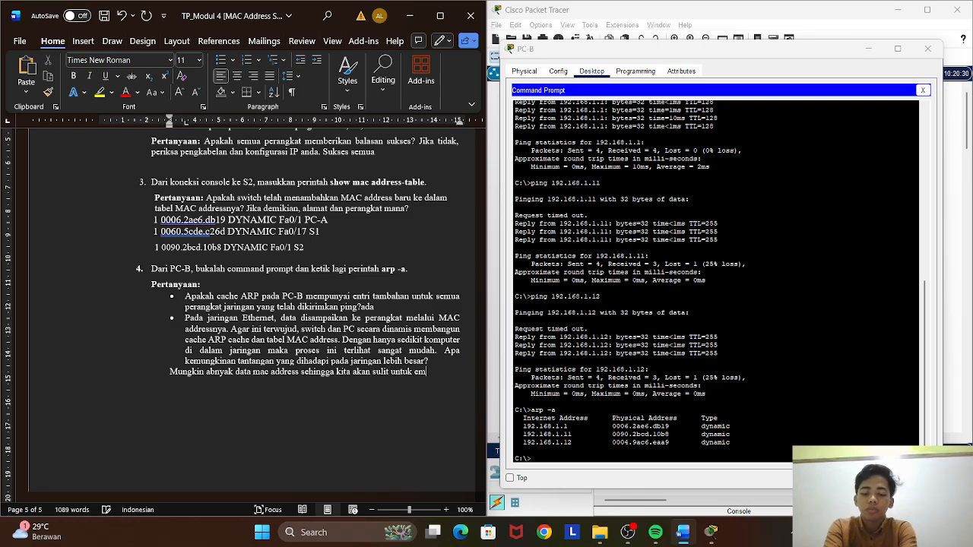
type("ncari")
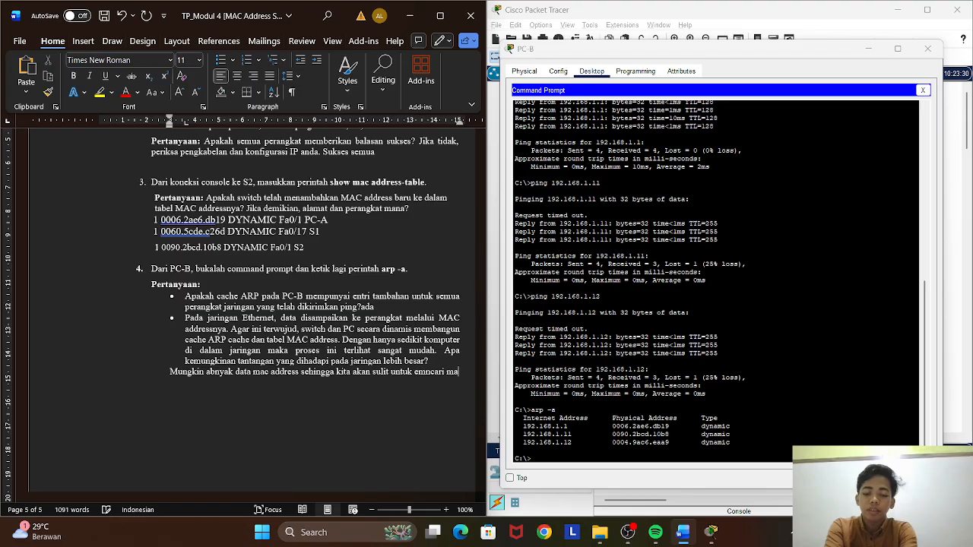
type("mac addres")
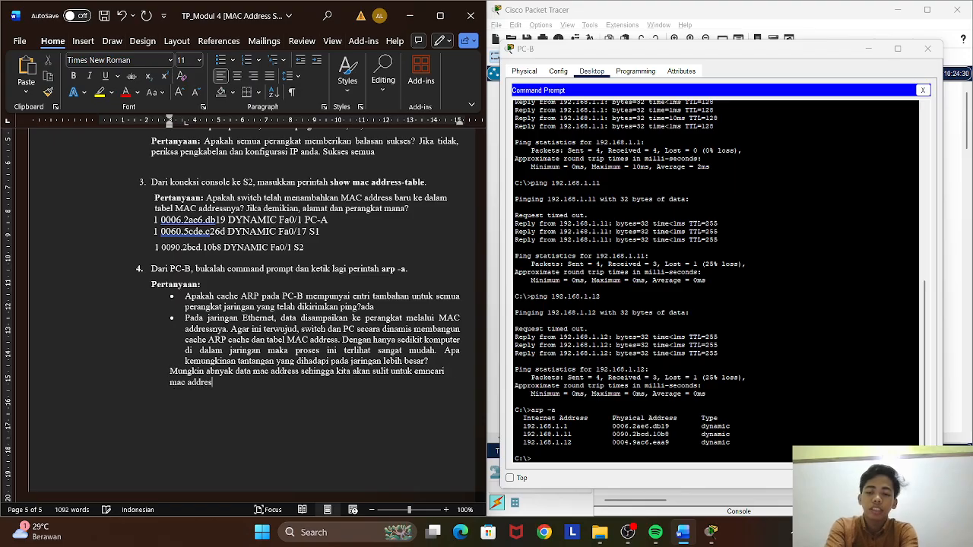
type("s yang kita")
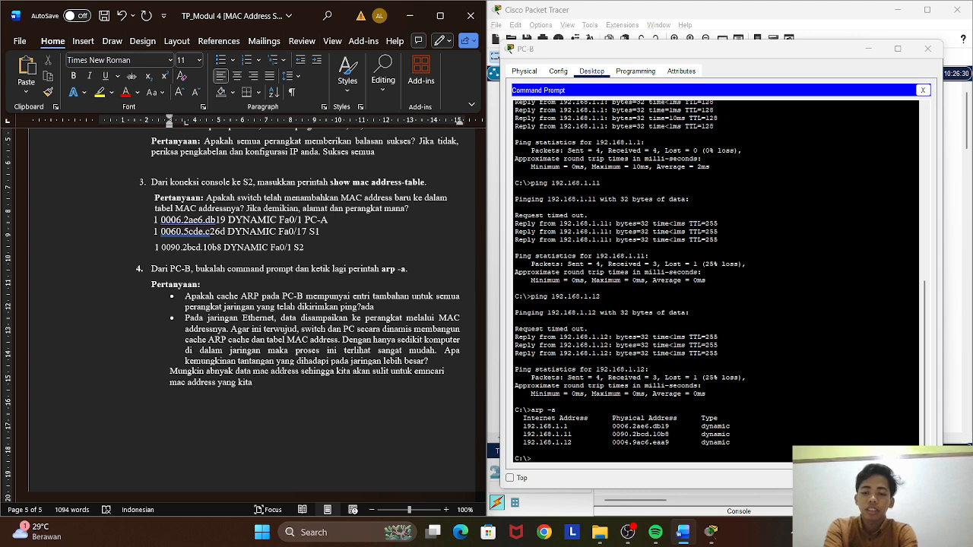
type(" cari")
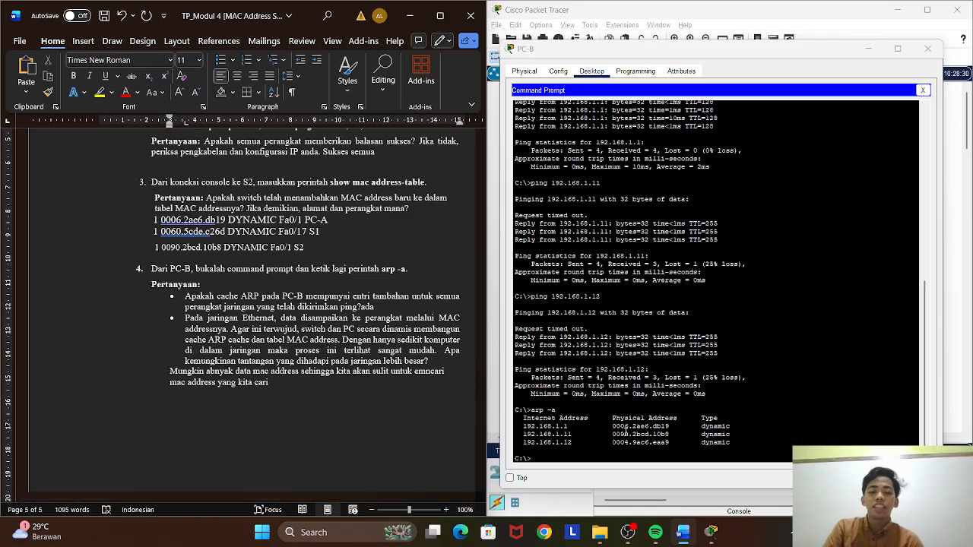
Review PC-B's ARP output and the worksheet answers from Langkah 1 through Langkah 4.
scroll(621, 419, "down", 1)
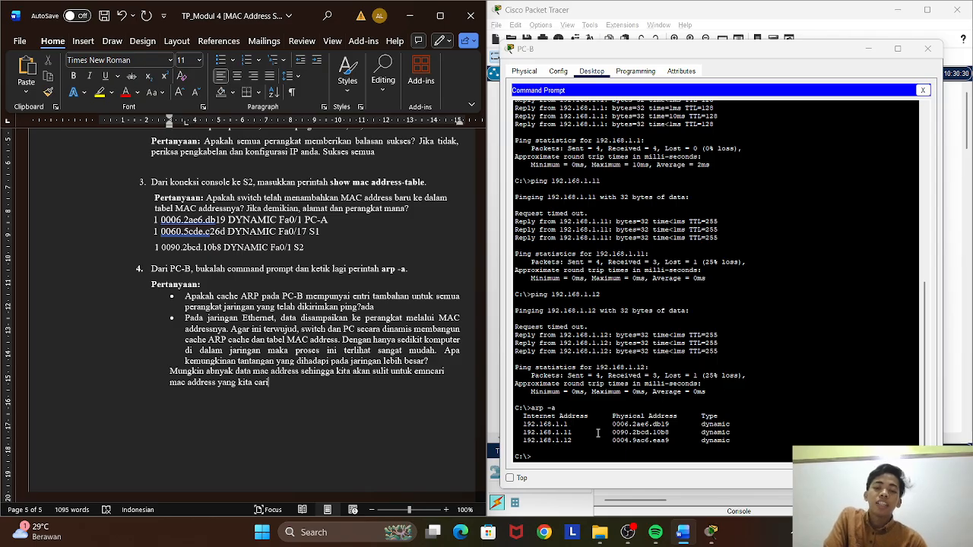
scroll(295, 376, "down", 1)
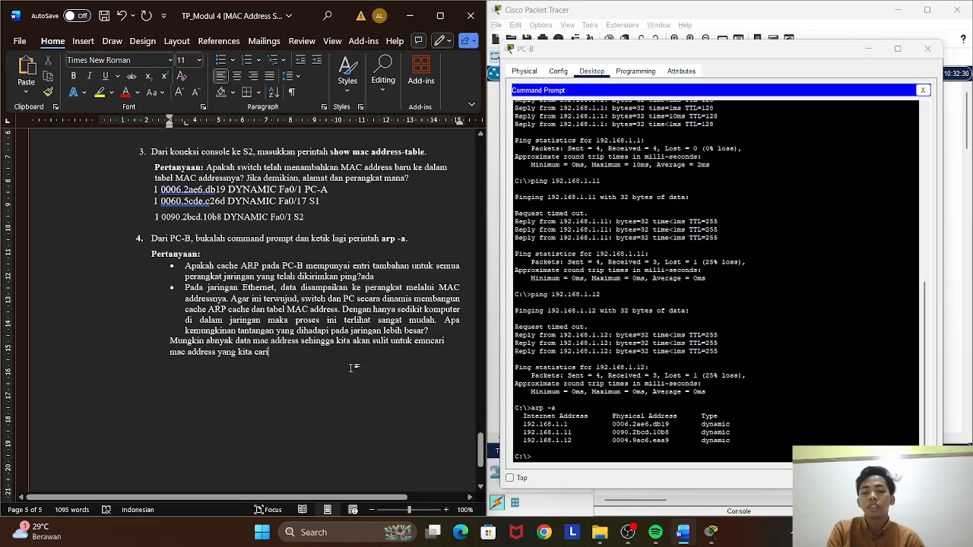
scroll(349, 371, "down", 8)
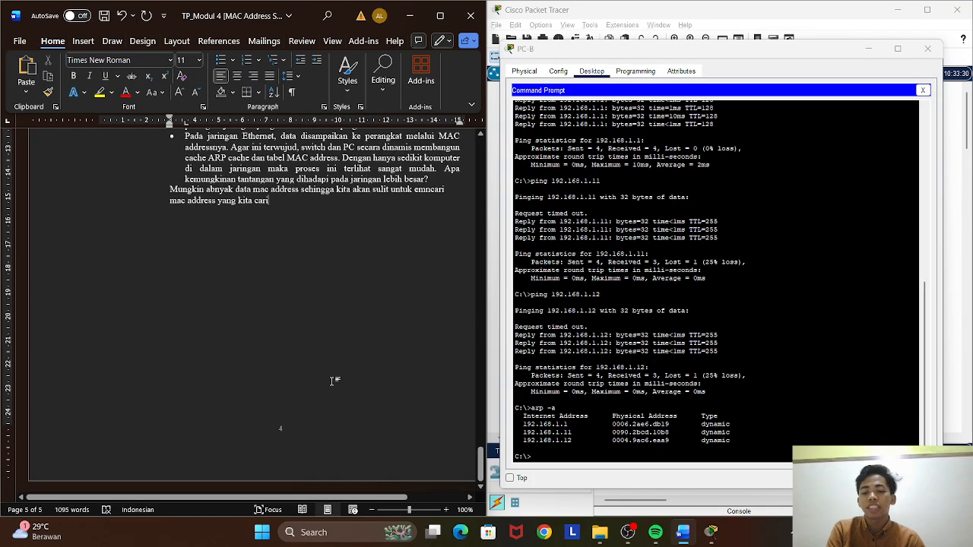
scroll(331, 380, "up", 7)
scroll(331, 380, "up", 8)
scroll(334, 380, "down", 5)
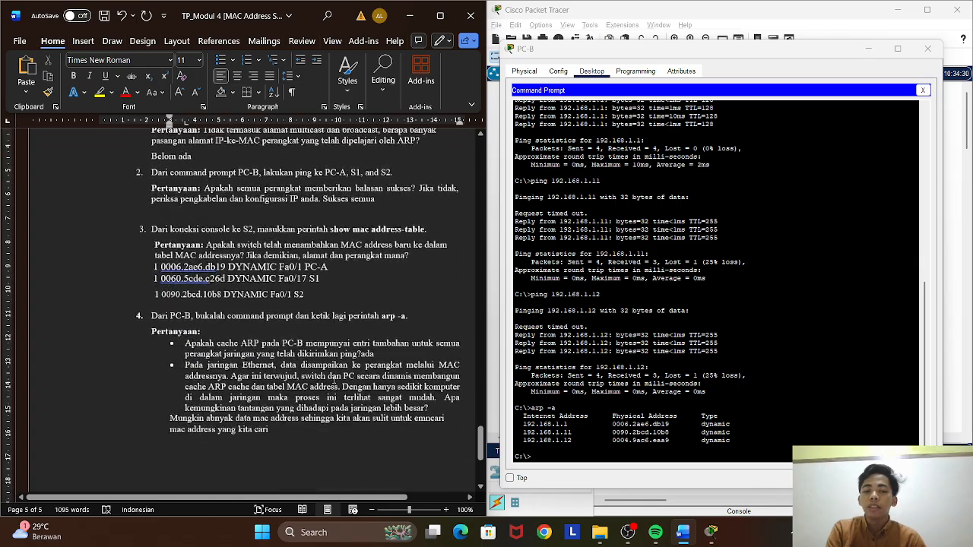
scroll(334, 380, "up", 12)
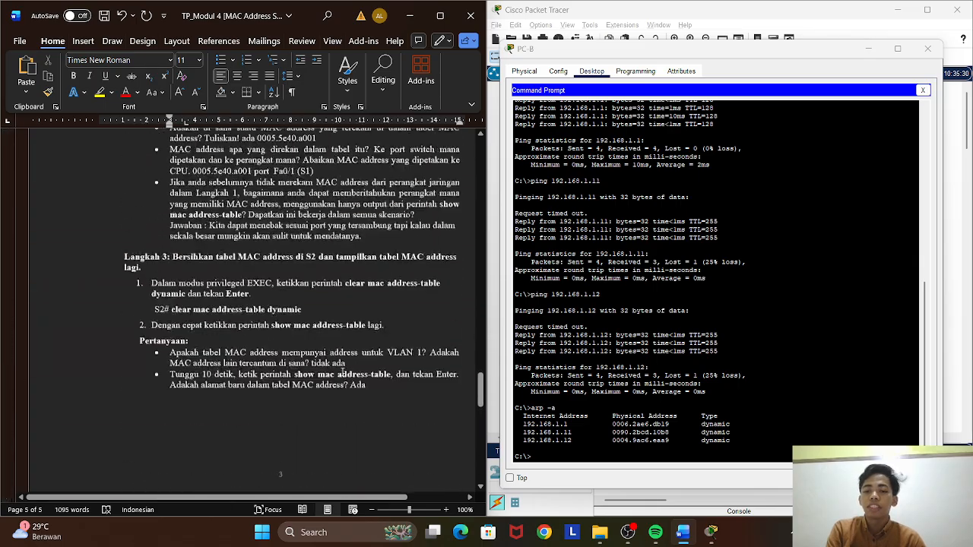
scroll(345, 369, "up", 5)
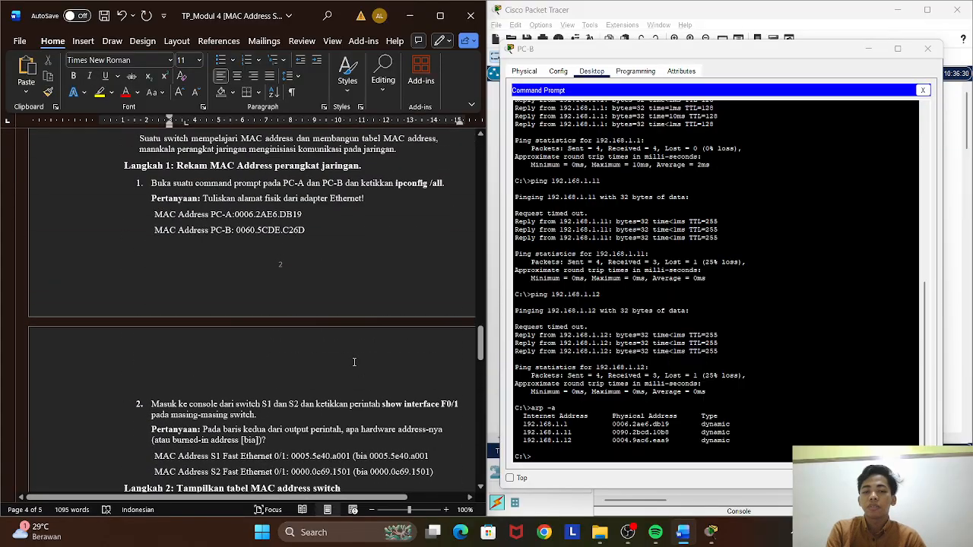
scroll(422, 266, "down", 10)
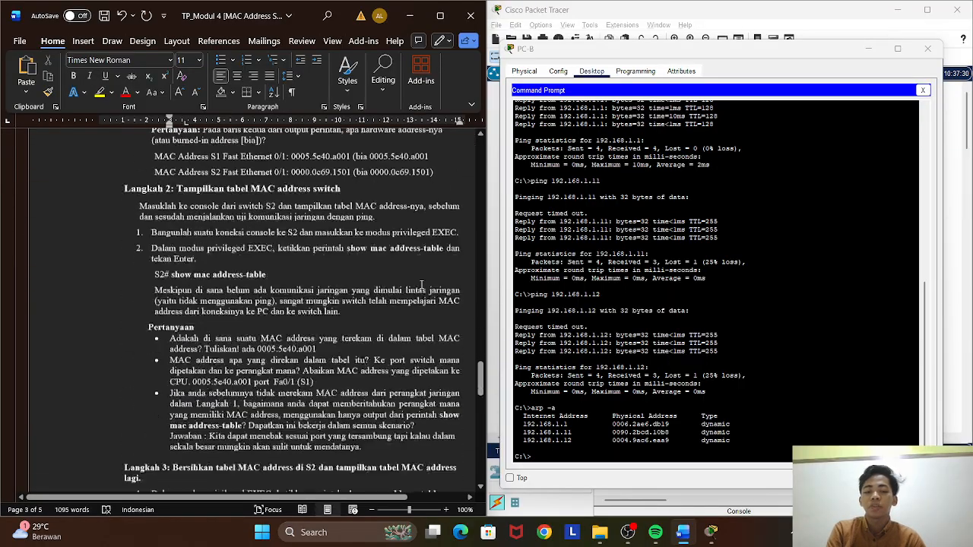
scroll(422, 288, "down", 12)
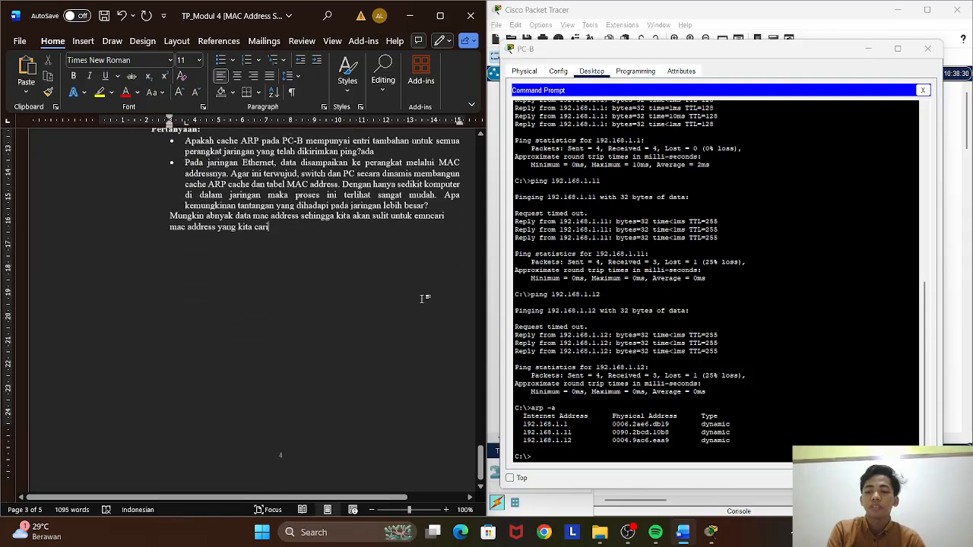
left_click(757, 375)
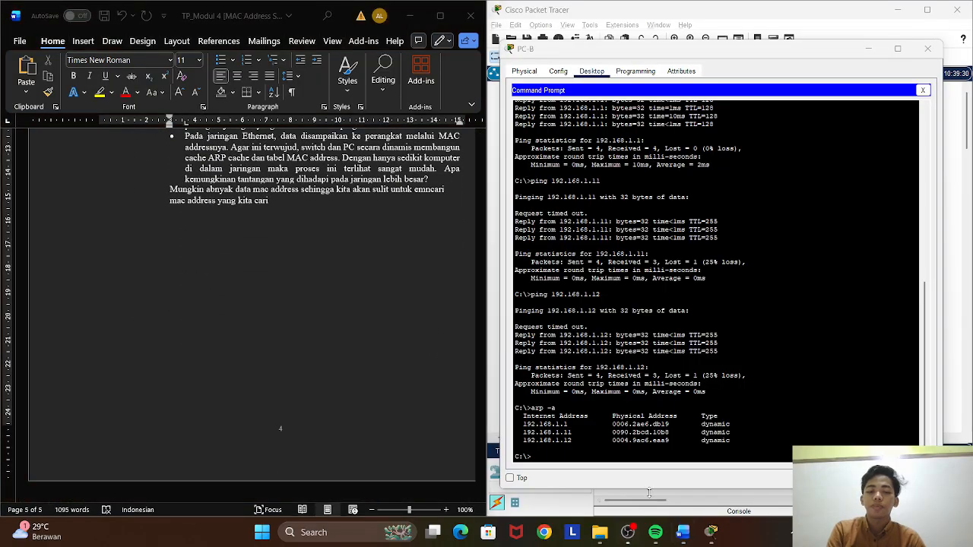
left_click(628, 532)
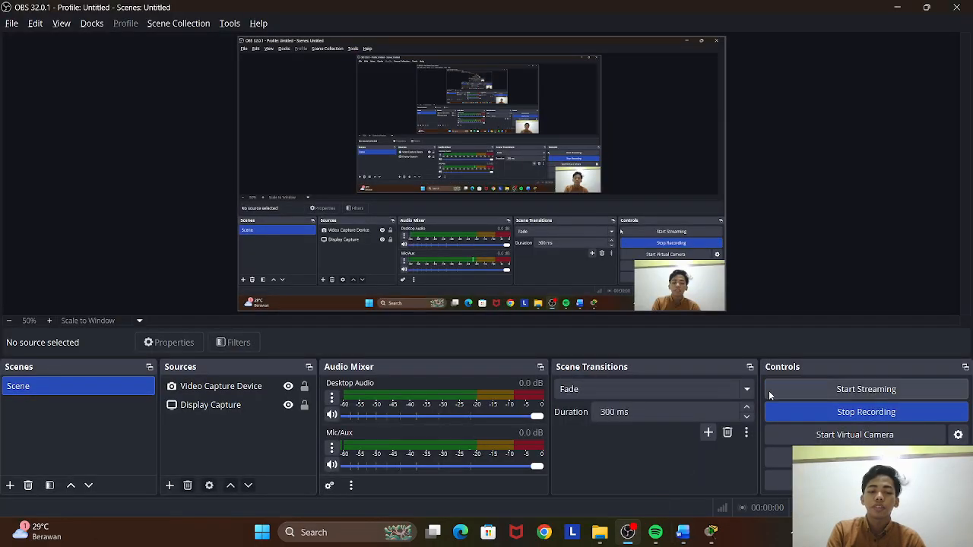